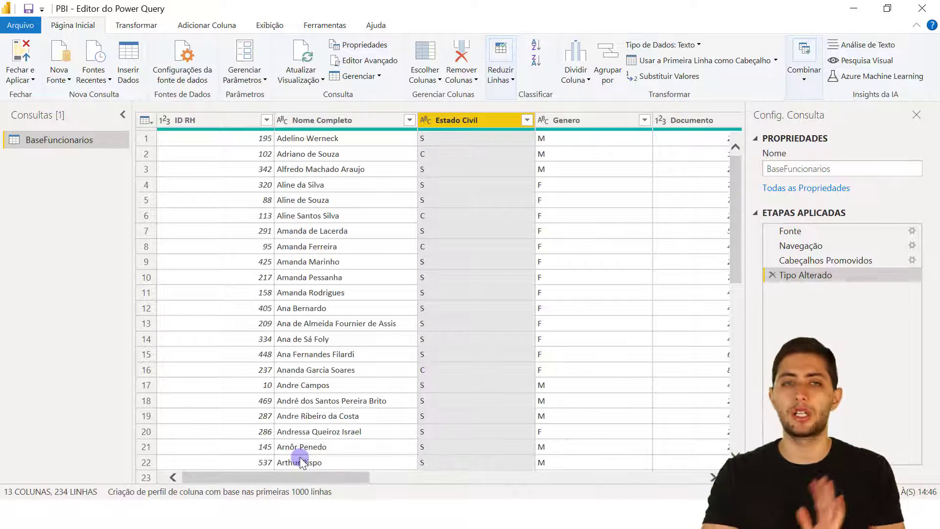
Apply the query changes, view the BaseFuncionarios data with ID RH selected, and refresh all data.
{"action": "left_click", "coordinate": [16, 52]}
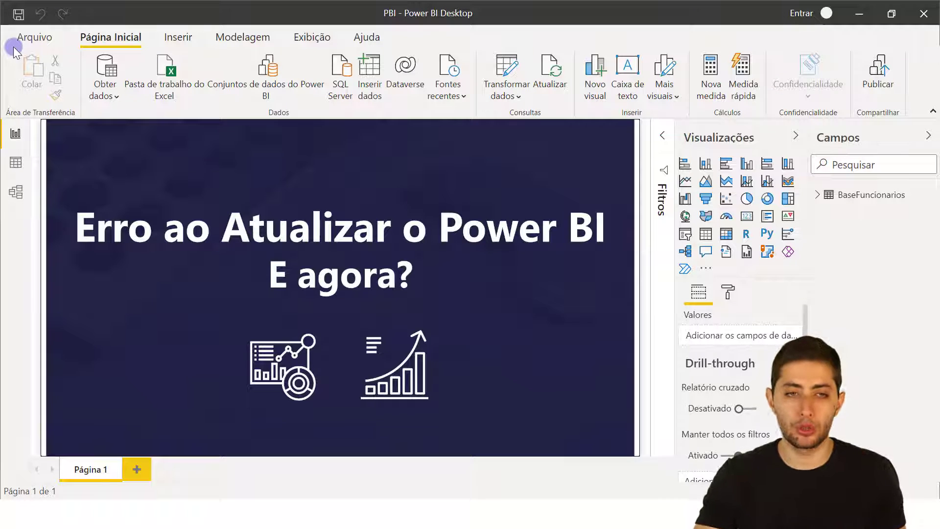
{"action": "left_click", "coordinate": [16, 164]}
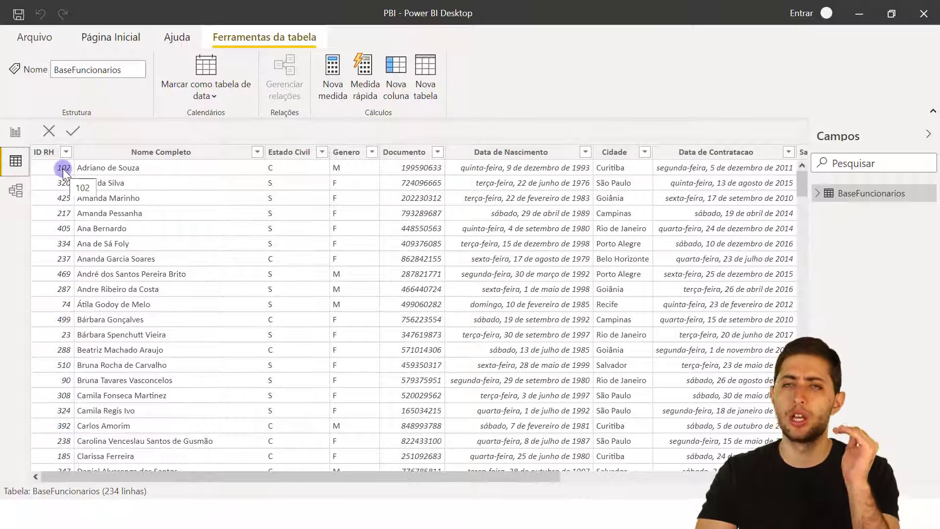
{"action": "left_click", "coordinate": [62, 168]}
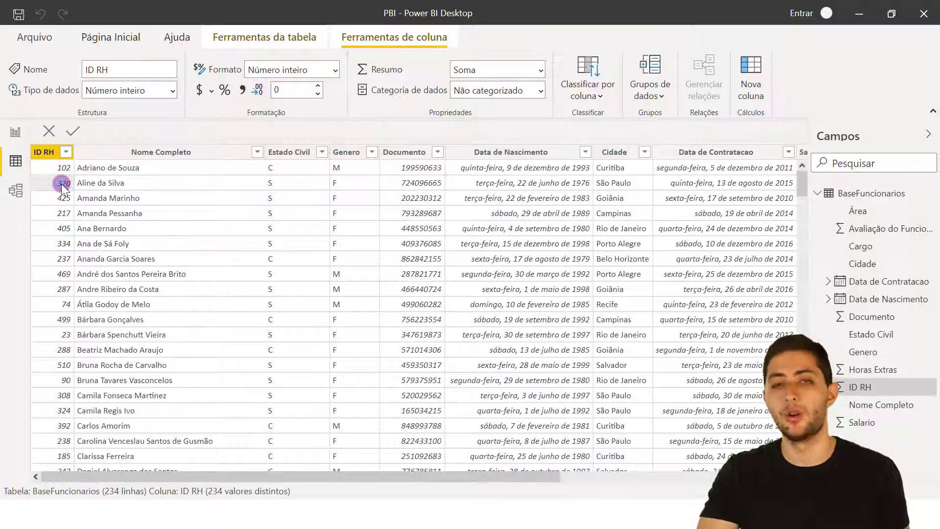
{"action": "left_click", "coordinate": [111, 37]}
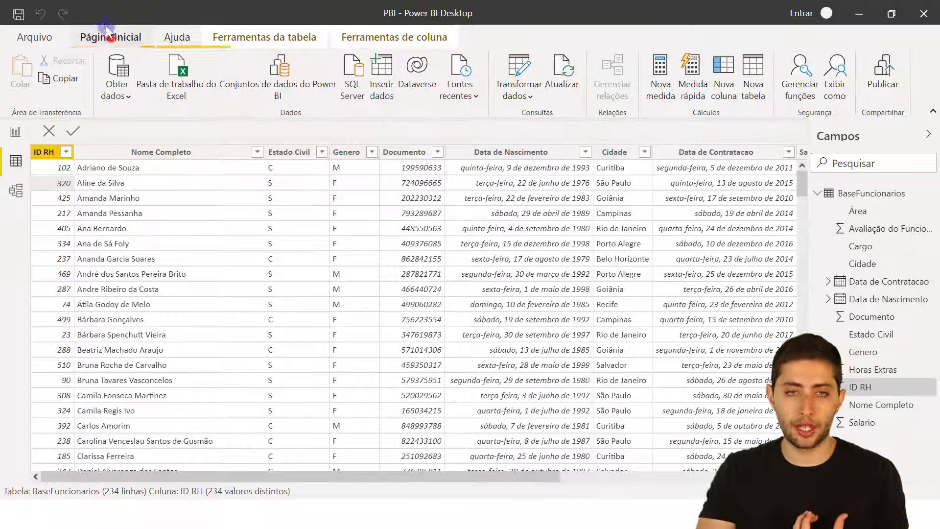
{"action": "left_click", "coordinate": [566, 89]}
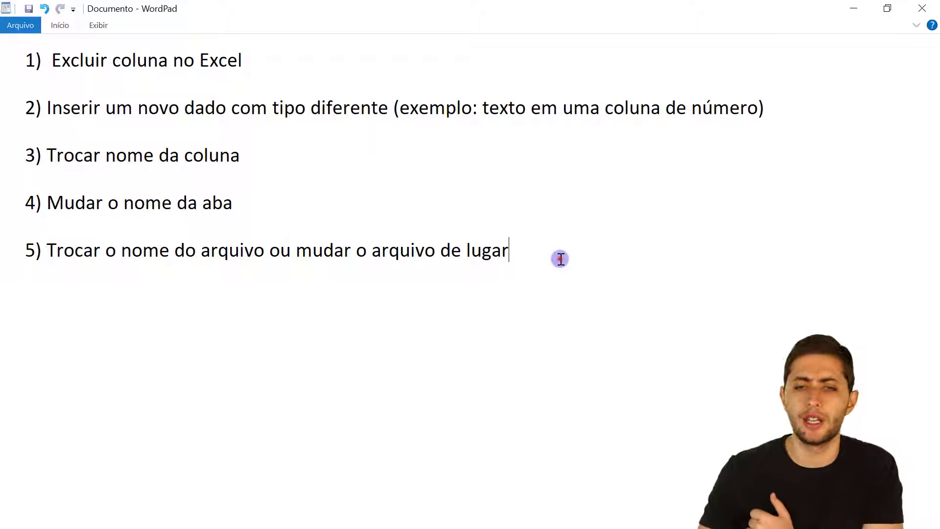
Highlight line 1, '1) Excluir coluna no Excel', in the WordPad notes list.
{"action": "left_click_drag", "start_coordinate": [561, 259], "coordinate": [5, 71]}
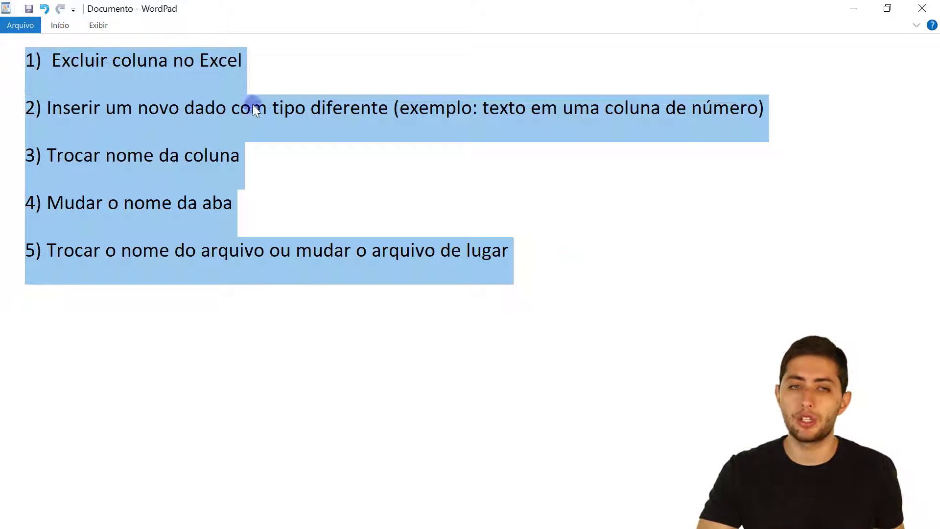
{"action": "left_click", "coordinate": [275, 77]}
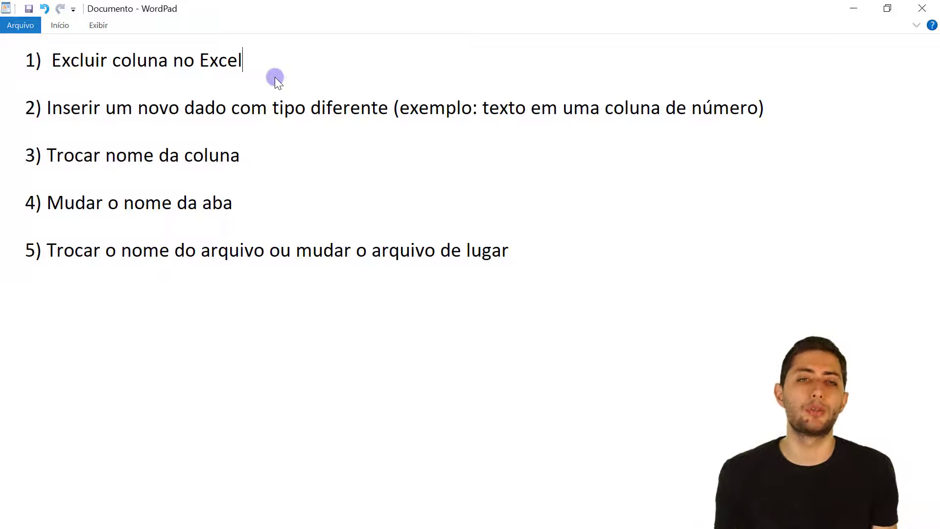
{"action": "left_click_drag", "start_coordinate": [550, 262], "coordinate": [21, 46]}
{"action": "left_click", "coordinate": [235, 58]}
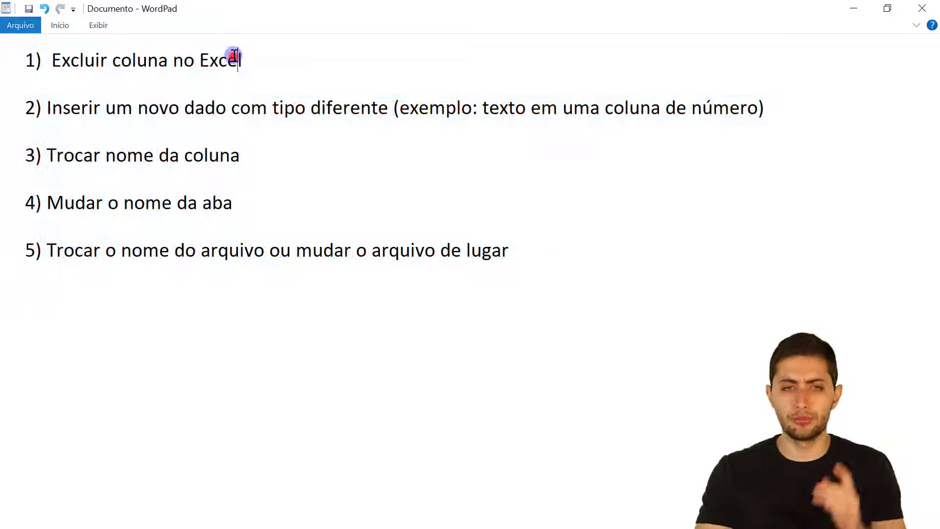
{"action": "left_click", "coordinate": [268, 61]}
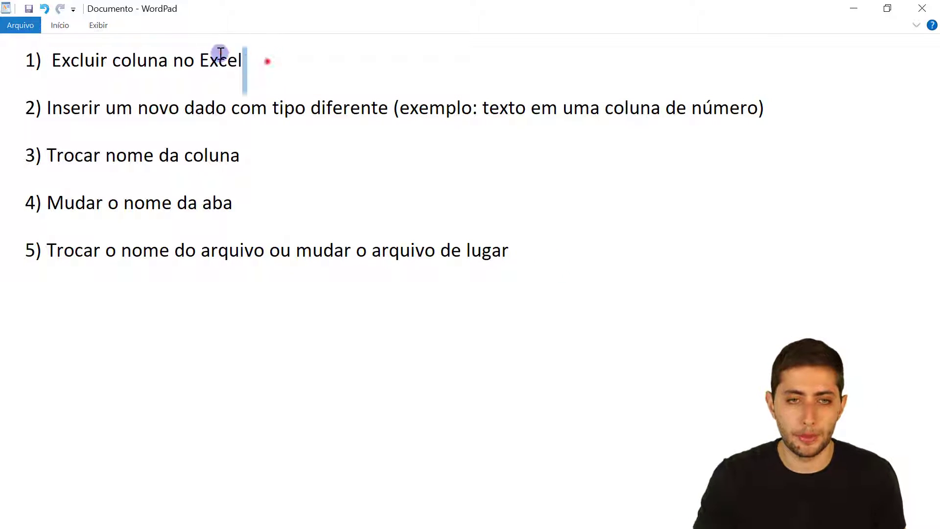
{"action": "left_click_drag", "start_coordinate": [221, 53], "coordinate": [18, 60]}
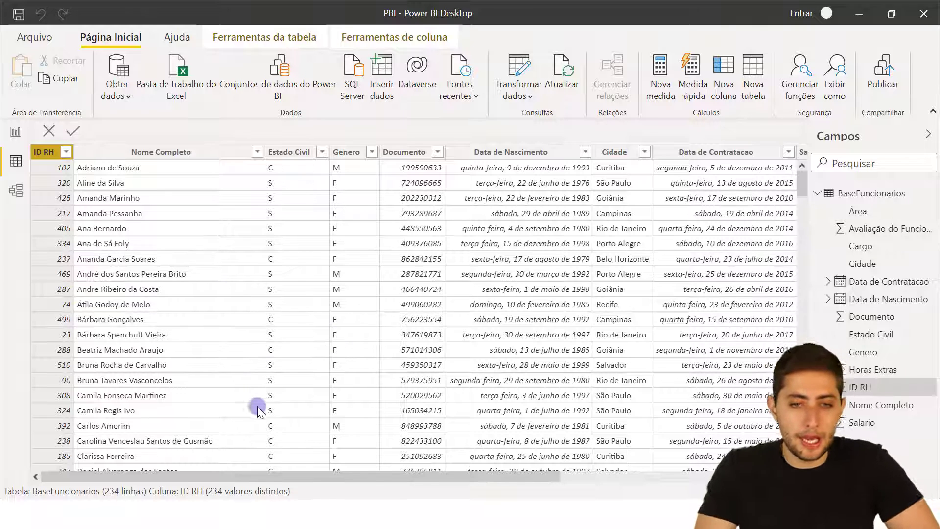
Select the Estado Civil column, then open BaseFuncionarios.xlsx from File Explorer in Excel.
{"action": "left_click", "coordinate": [296, 153]}
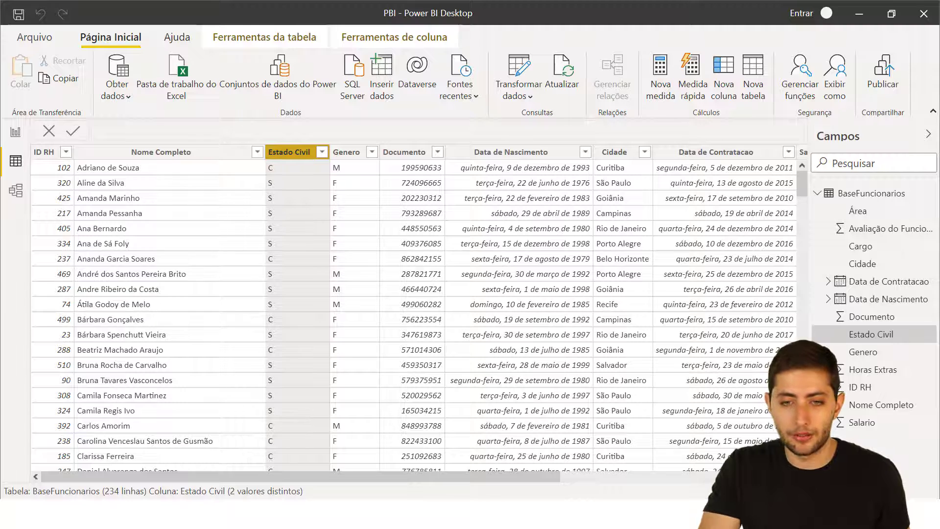
{"action": "key", "text": "alt+Tab"}
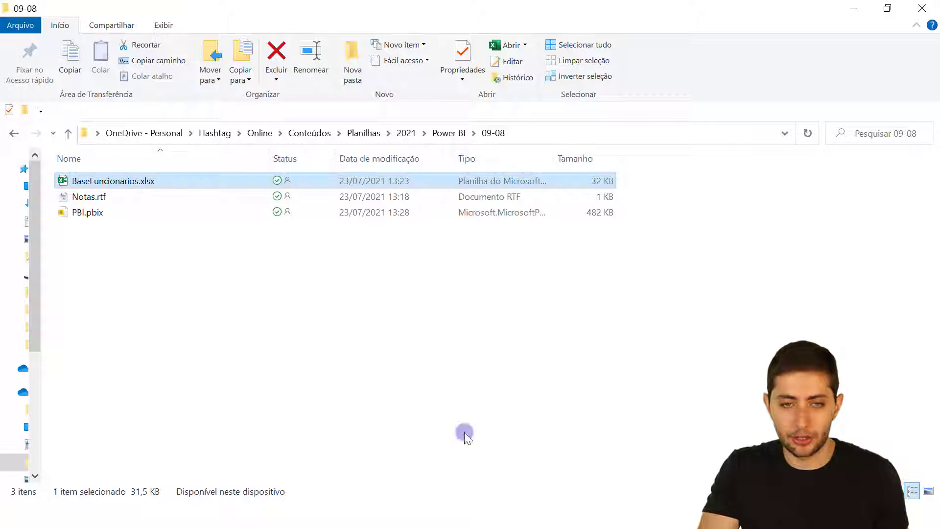
{"action": "double_click", "coordinate": [138, 184]}
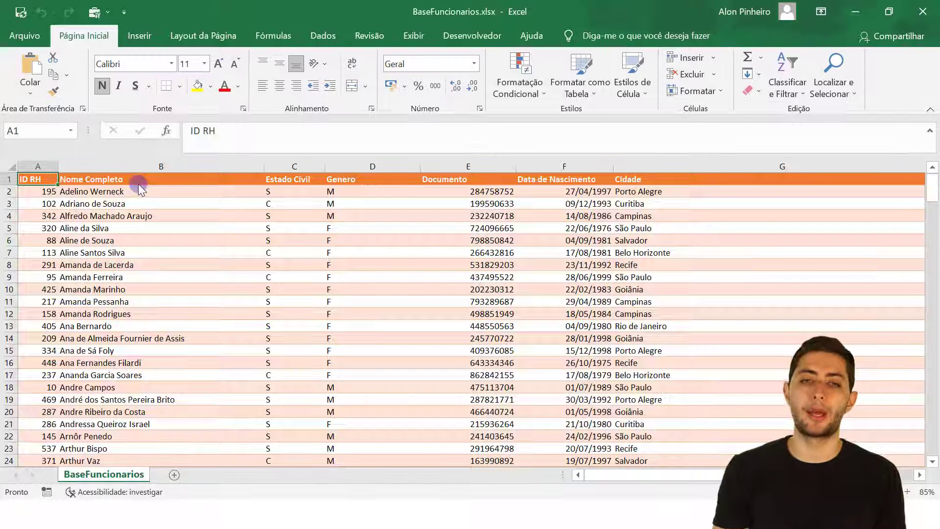
Delete column C, Estado Civil, from the BaseFuncionarios sheet.
{"action": "left_click", "coordinate": [293, 168]}
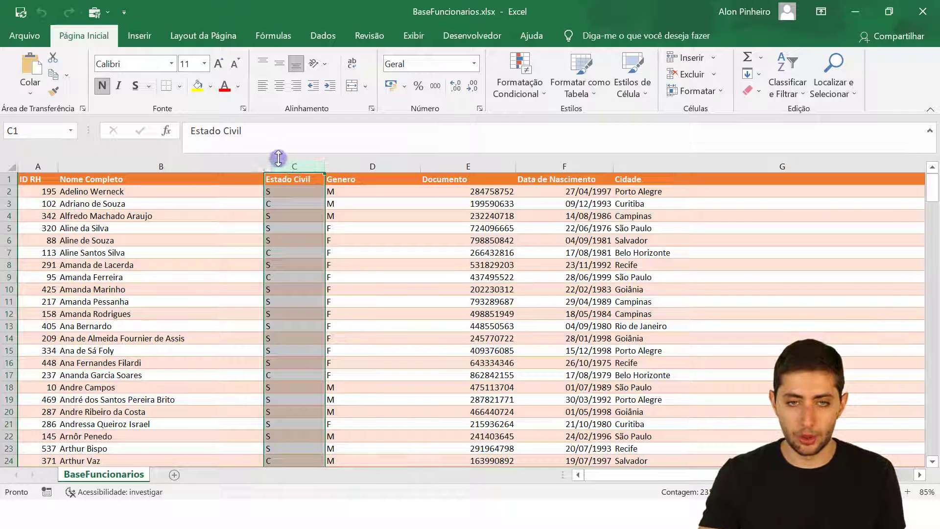
{"action": "right_click", "coordinate": [285, 158]}
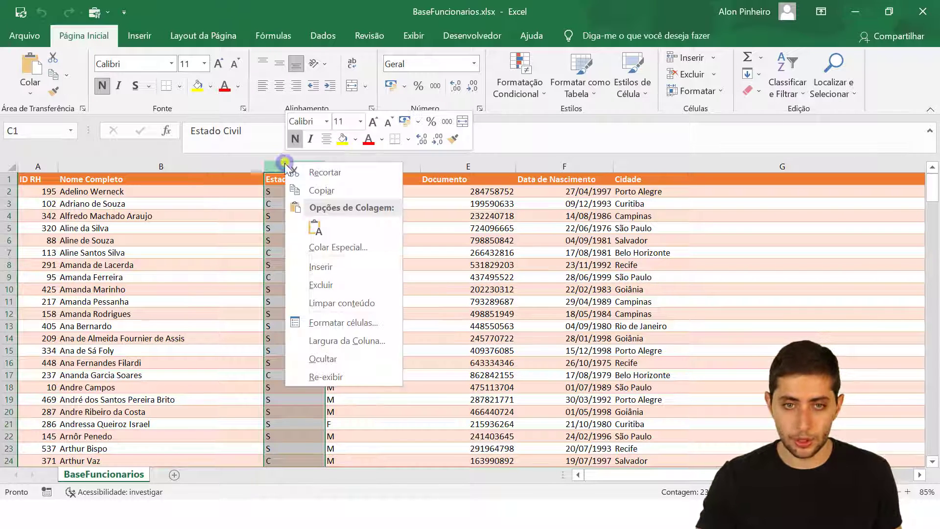
{"action": "left_click", "coordinate": [356, 286]}
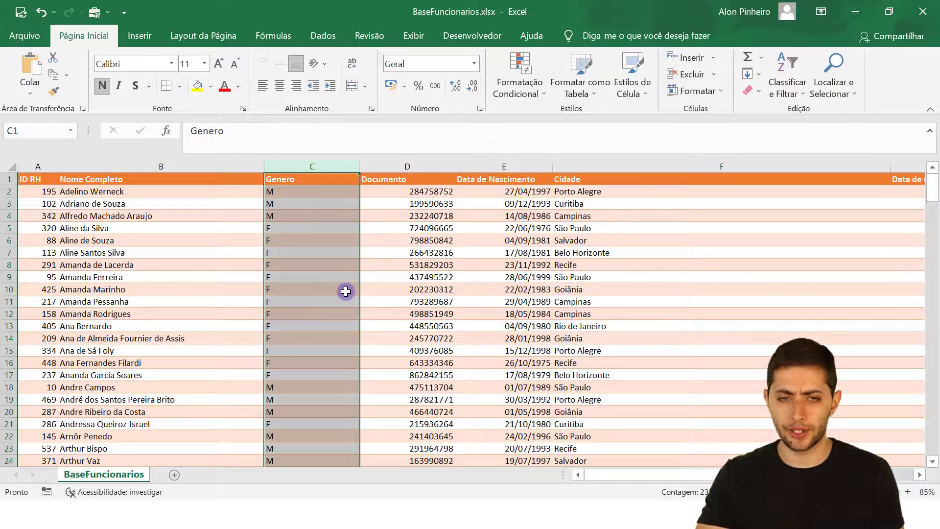
{"action": "key", "text": "ctrl+z"}
{"action": "key", "text": "ctrl+y"}
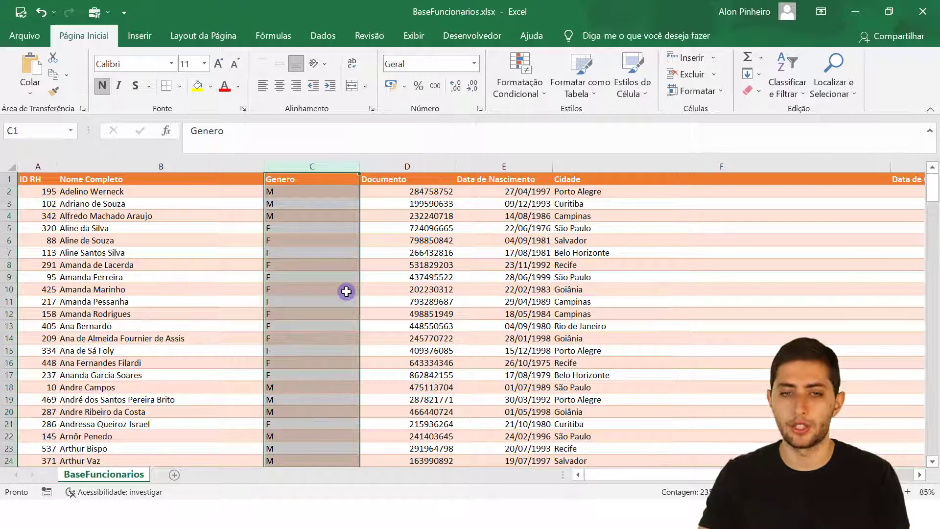
Save the BaseFuncionarios.xlsx workbook without the Estado Civil column.
{"action": "right_click", "coordinate": [310, 168]}
{"action": "key", "text": "Escape"}
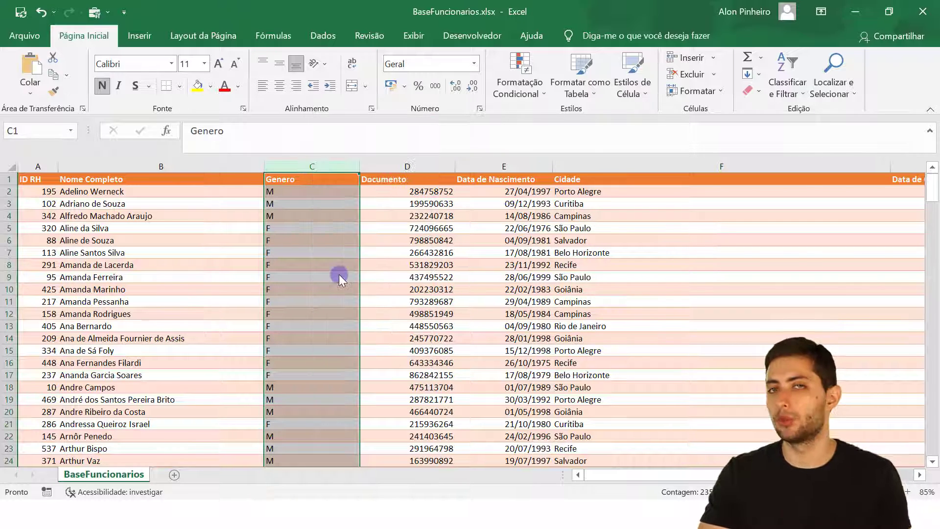
{"action": "left_click", "coordinate": [223, 254]}
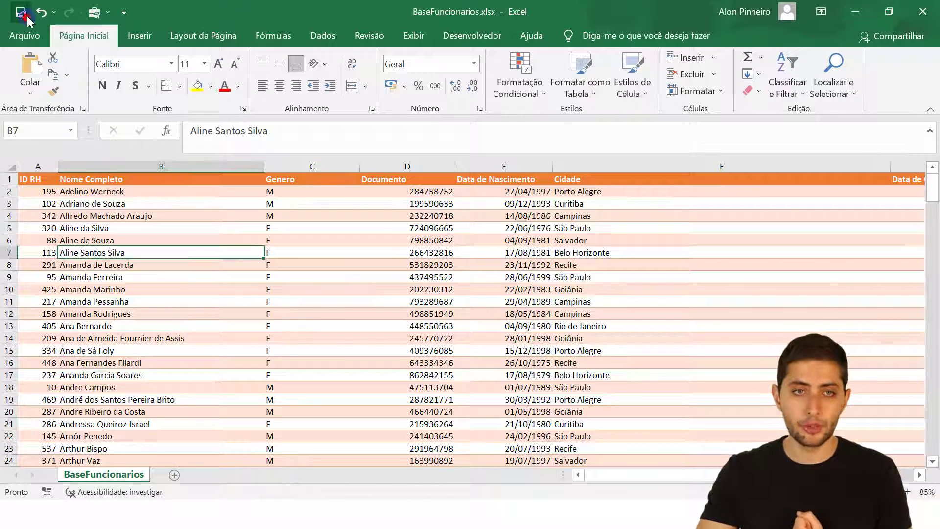
{"action": "left_click", "coordinate": [923, 11]}
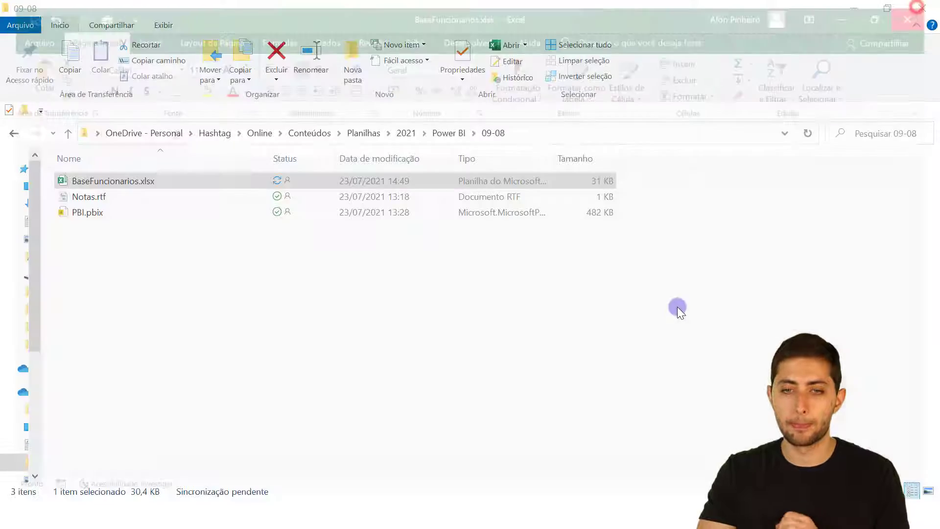
Back in Power BI Desktop, refresh the data and select the still-present Estado Civil column.
{"action": "left_click", "coordinate": [565, 443]}
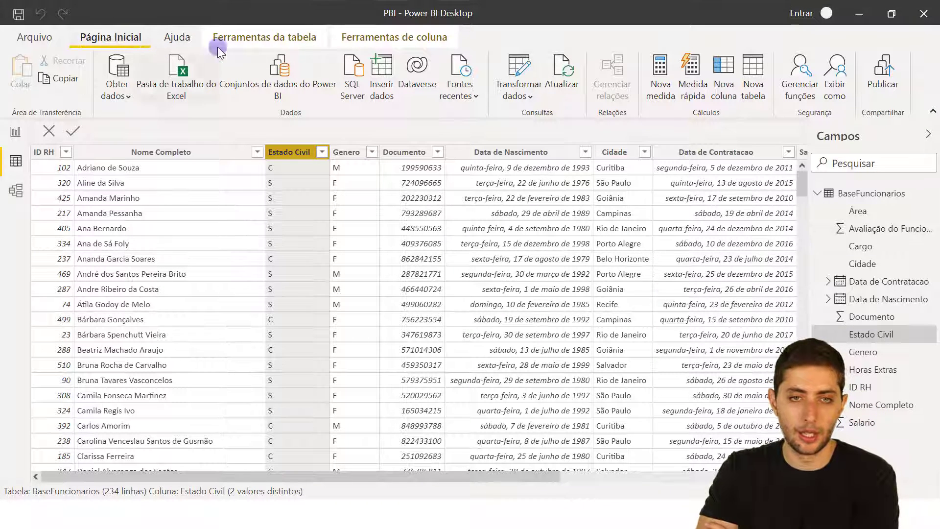
{"action": "left_click", "coordinate": [551, 75]}
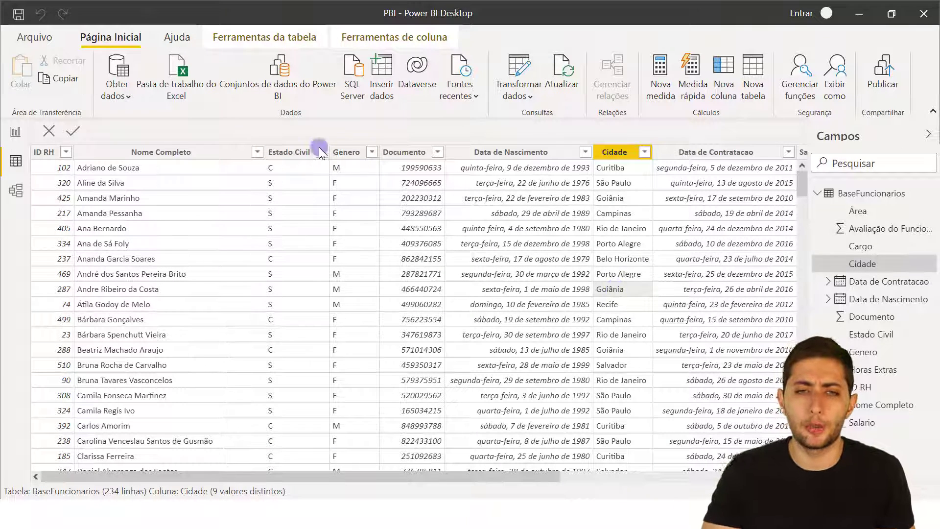
{"action": "left_click", "coordinate": [290, 153]}
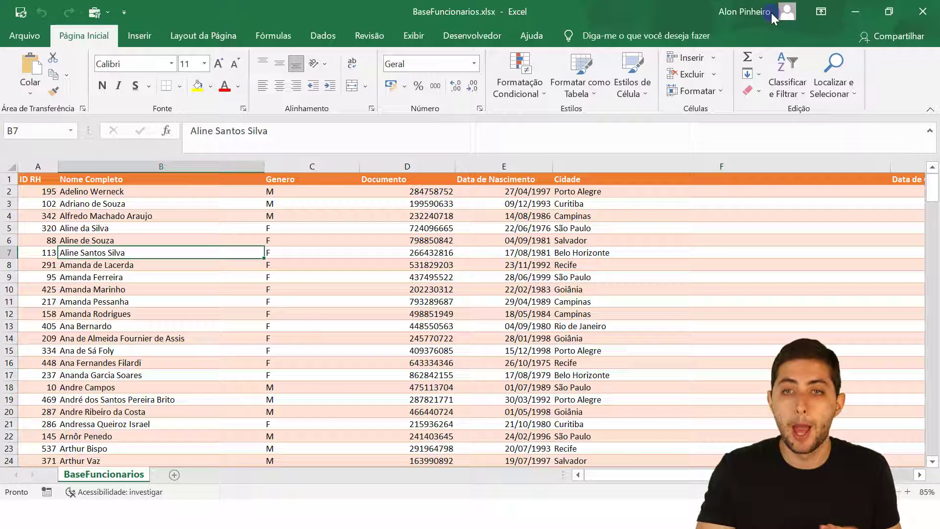
Close the BaseFuncionarios.xlsx workbook in Excel.
{"action": "left_click", "coordinate": [923, 11]}
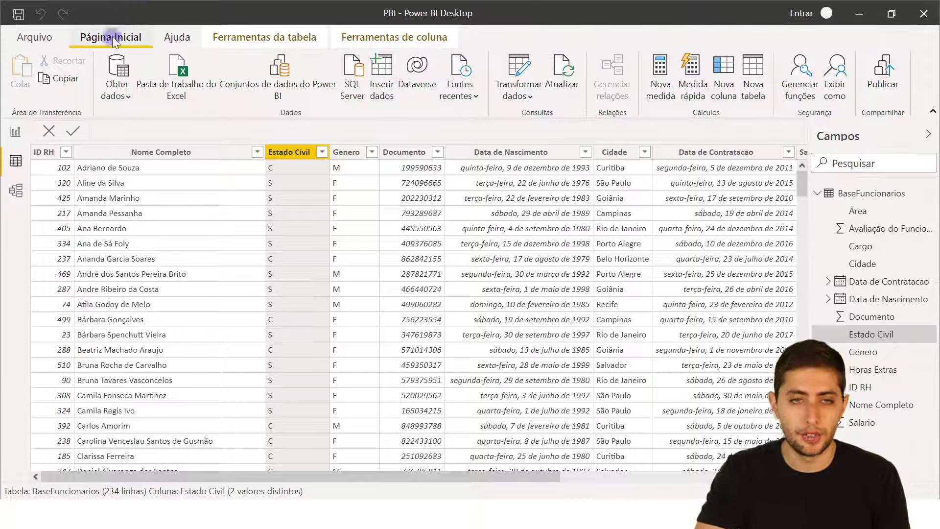
Open the Power Query Editor via Transformar dados and refresh the preview to show the Expression.Error.
{"action": "left_click", "coordinate": [524, 66]}
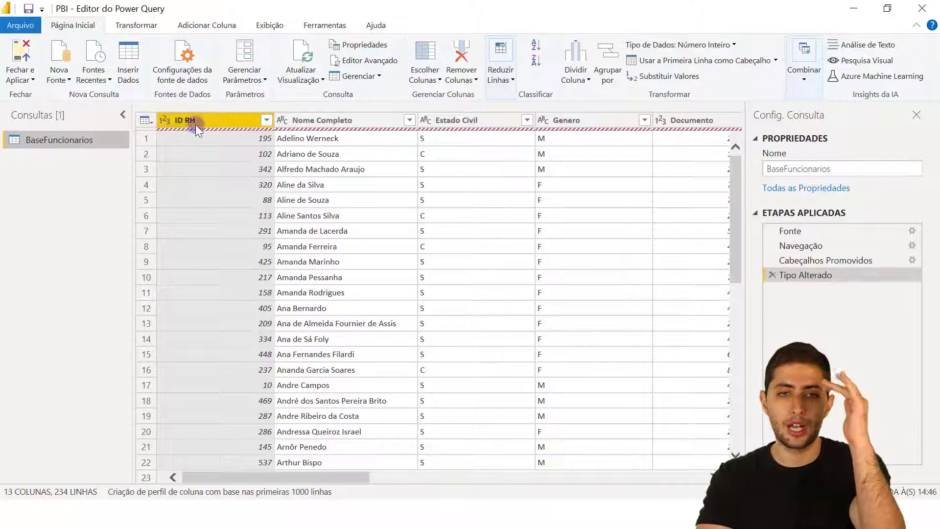
{"action": "left_click", "coordinate": [268, 137]}
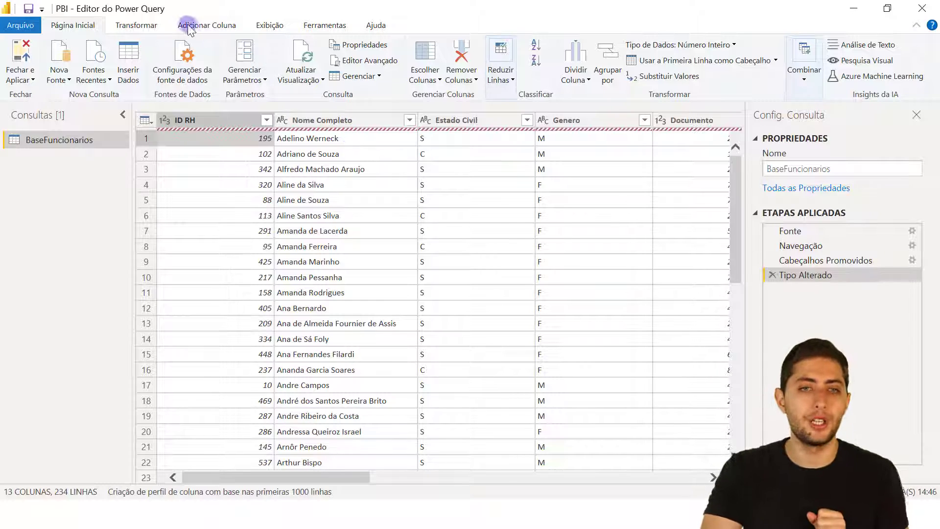
{"action": "left_click_drag", "start_coordinate": [200, 11], "coordinate": [243, 10]}
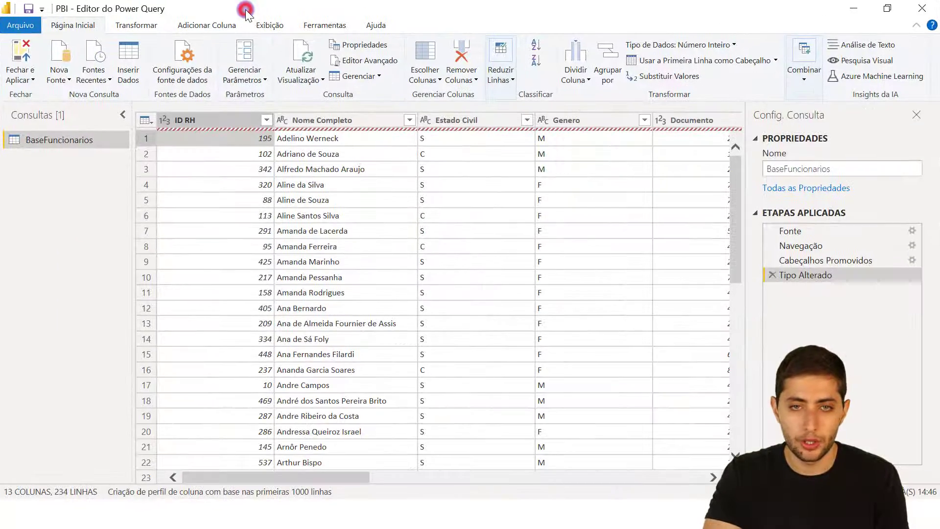
{"action": "left_click", "coordinate": [312, 46]}
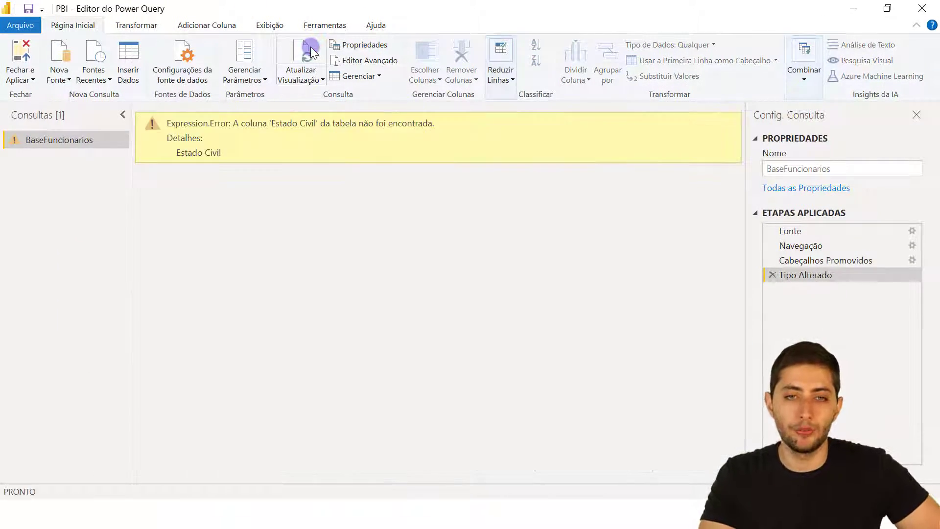
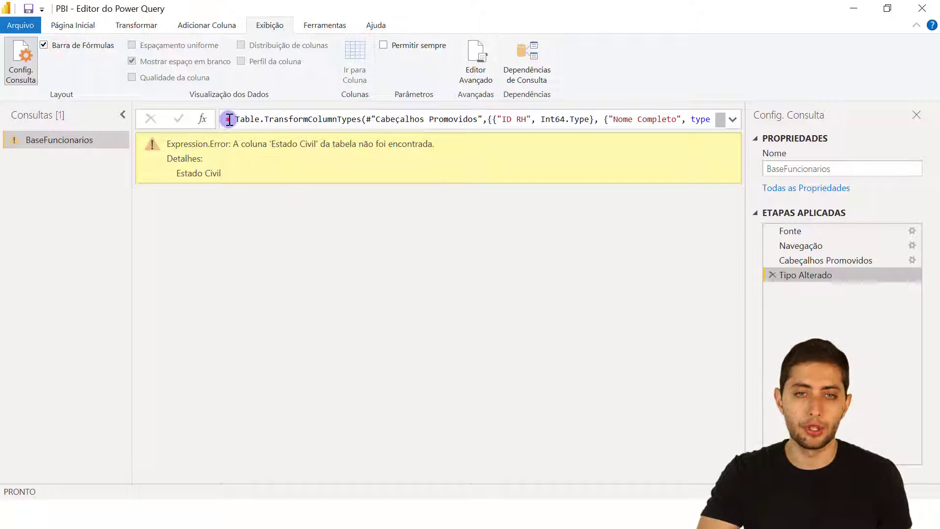
Expand the formula bar to read the full Table.TransformColumnTypes formula of the Tipo Alterado step.
{"action": "left_click_drag", "start_coordinate": [228, 119], "coordinate": [671, 157]}
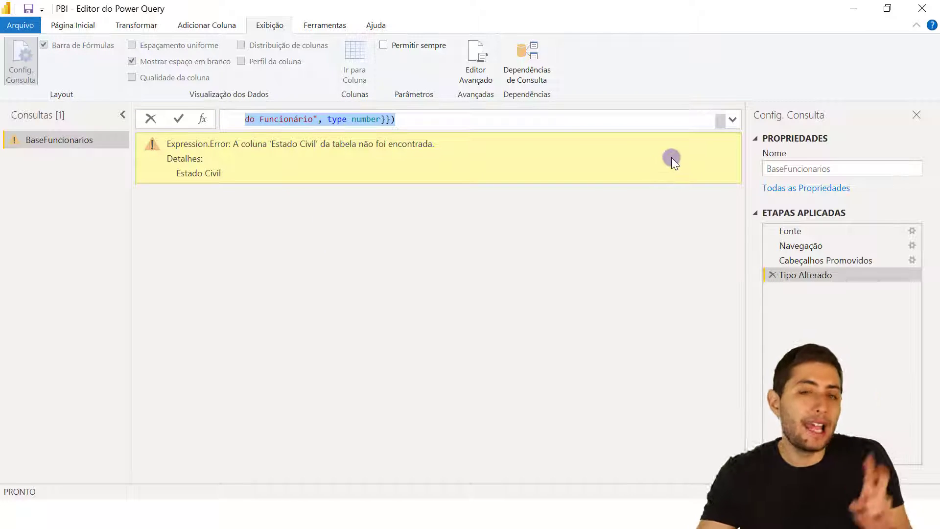
{"action": "key", "text": "Left"}
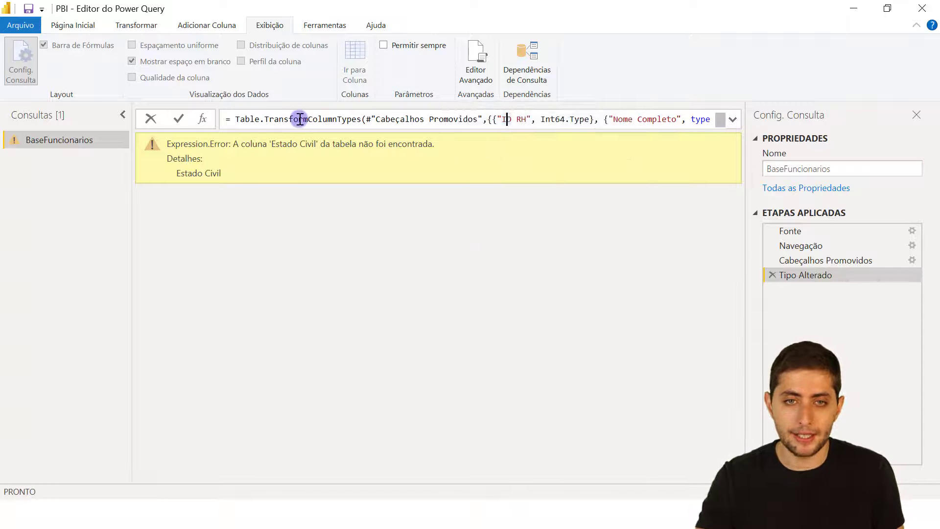
{"action": "left_click", "coordinate": [304, 226]}
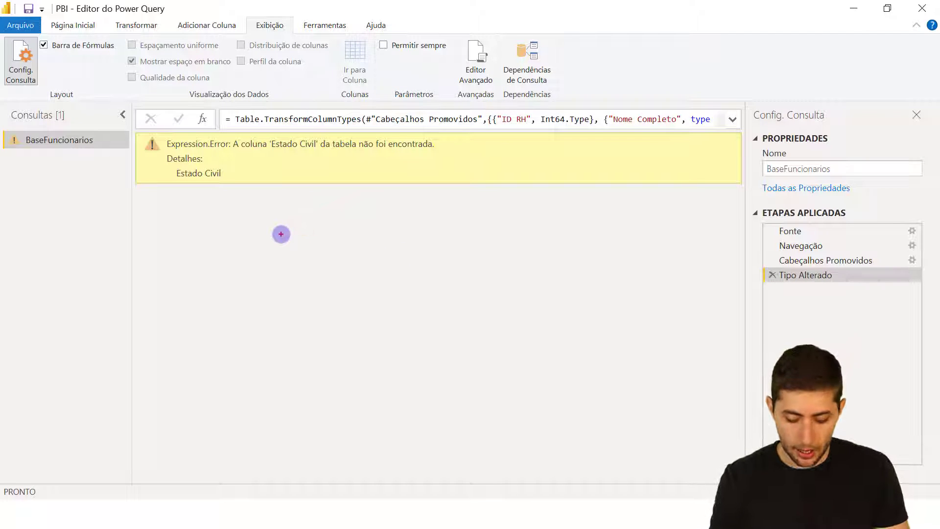
{"action": "type", "text": "Linguagem M"}
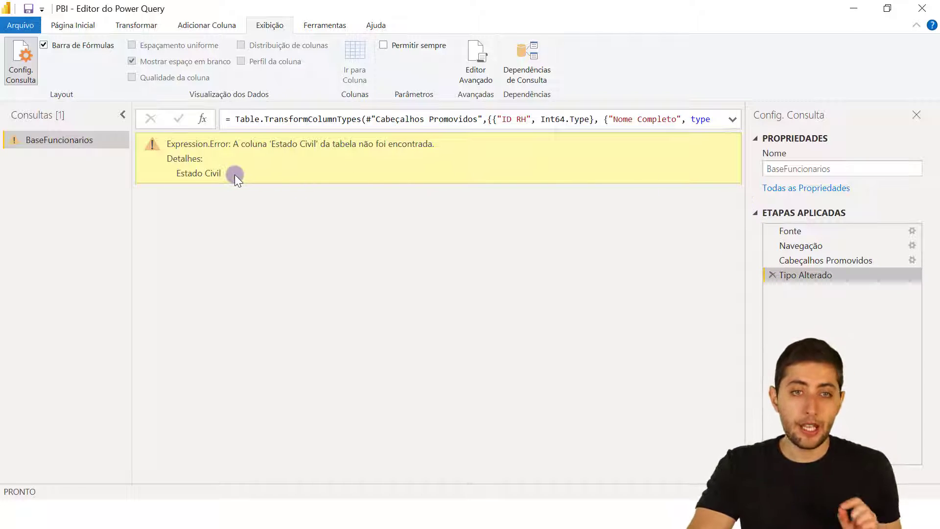
{"action": "left_click", "coordinate": [733, 120]}
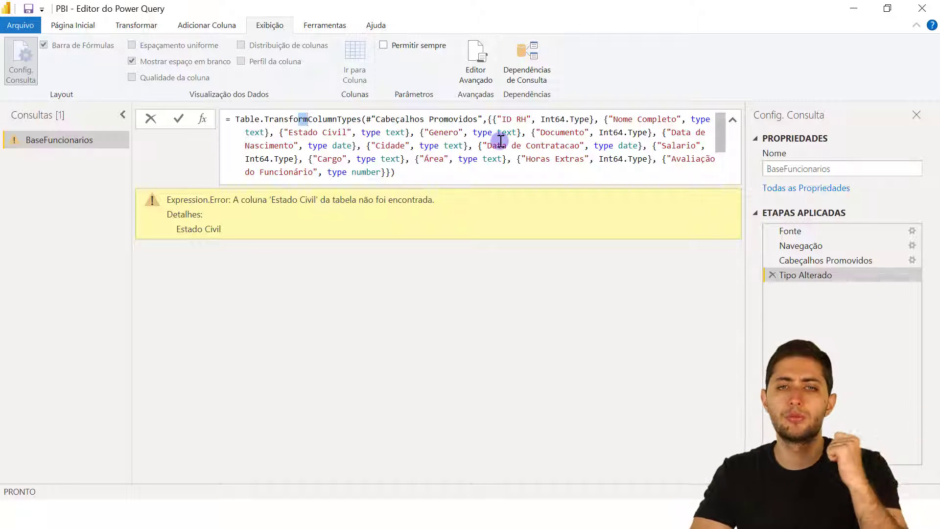
{"action": "left_click_drag", "start_coordinate": [541, 119], "coordinate": [593, 119]}
{"action": "left_click", "coordinate": [591, 118]}
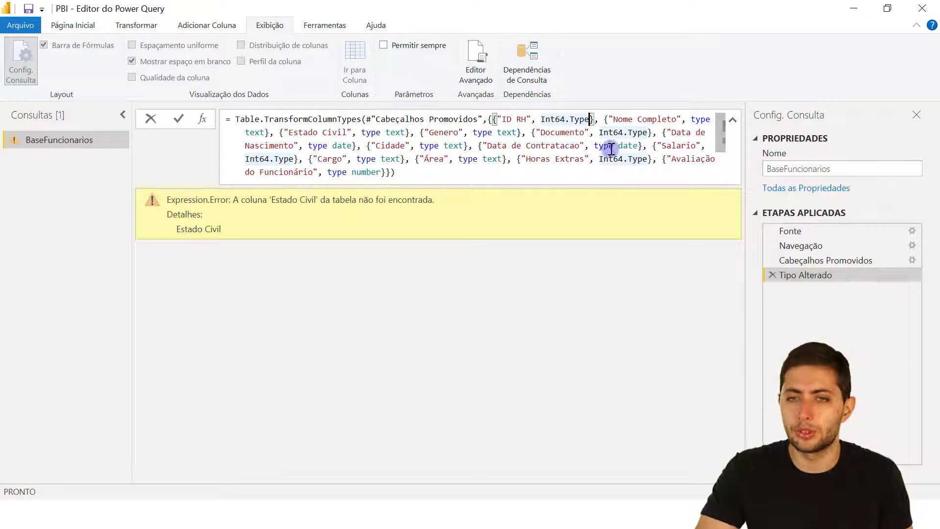
{"action": "left_click_drag", "start_coordinate": [613, 119], "coordinate": [671, 119]}
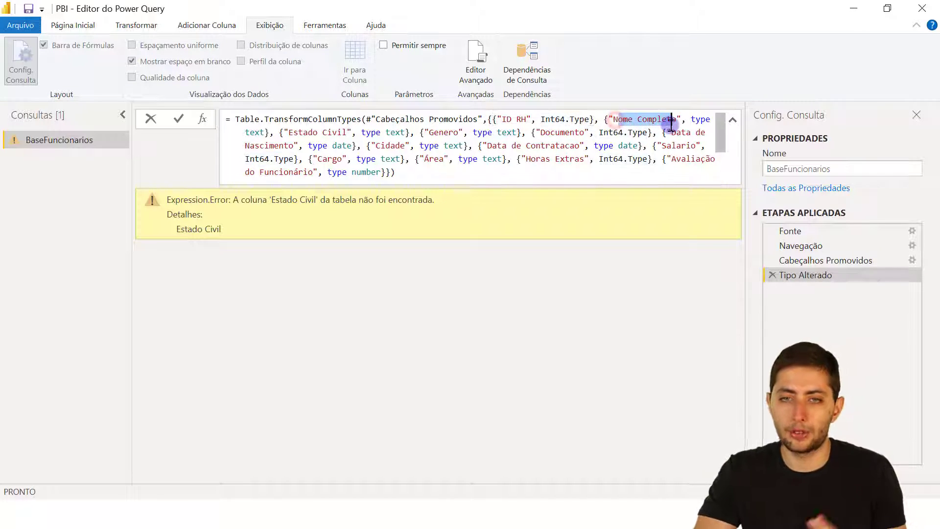
{"action": "double_click", "coordinate": [255, 133]}
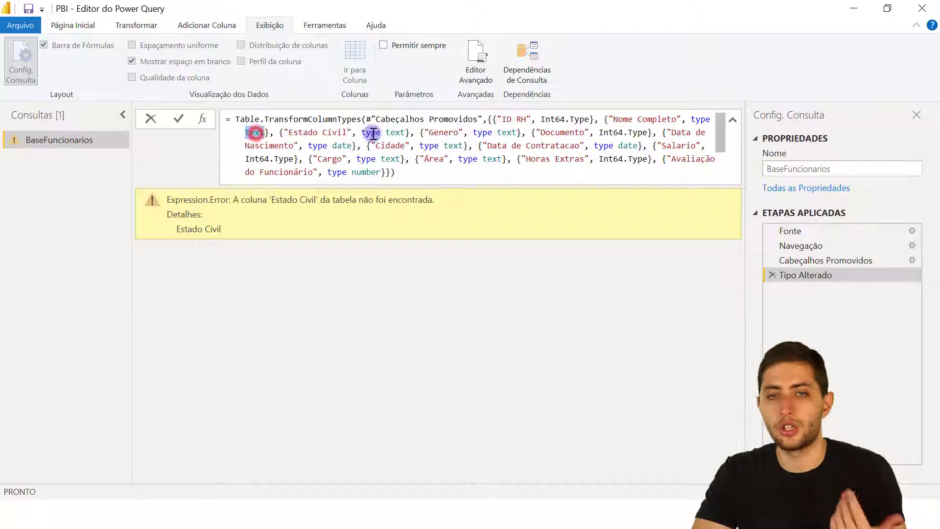
{"action": "left_click", "coordinate": [507, 143]}
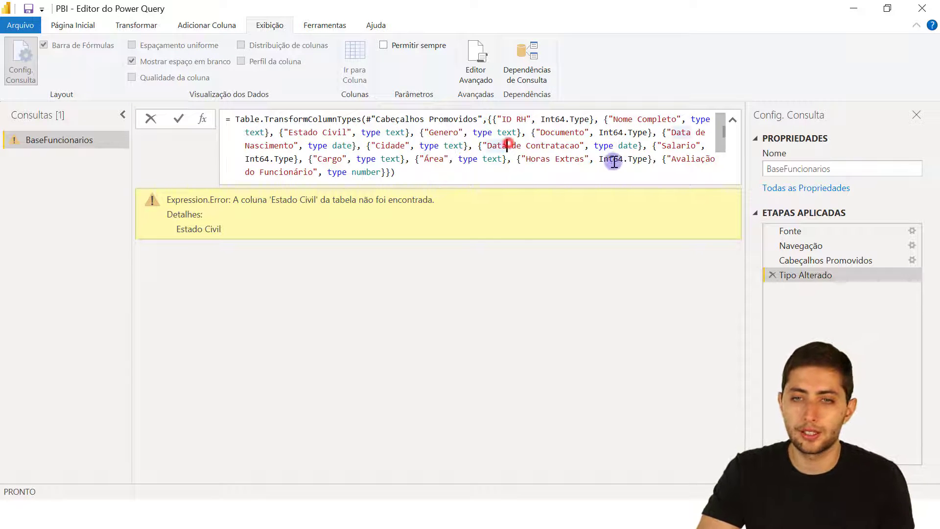
{"action": "left_click", "coordinate": [628, 150]}
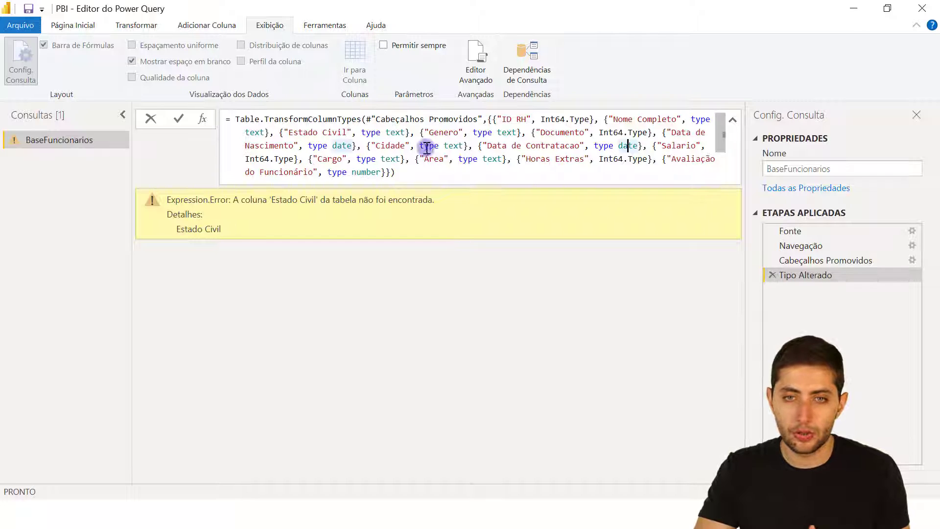
{"action": "left_click_drag", "start_coordinate": [282, 133], "coordinate": [403, 132]}
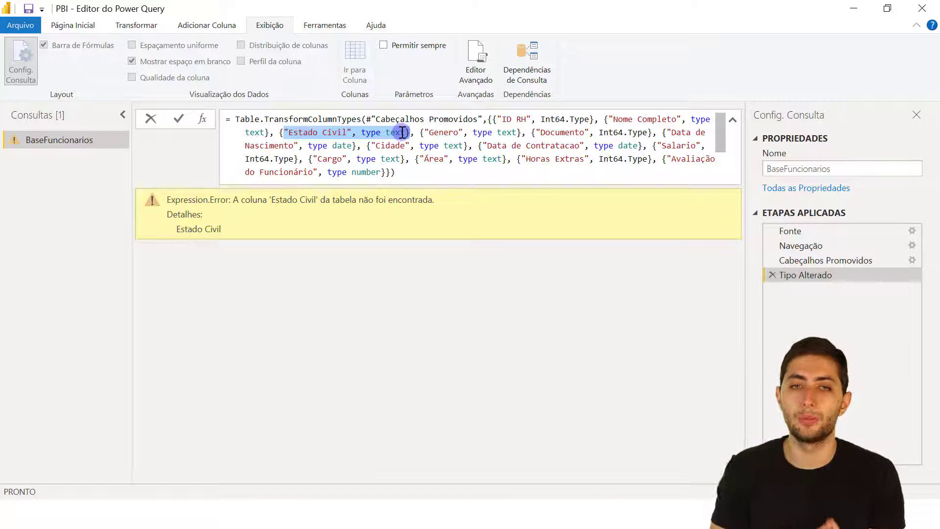
Delete the {"Estado Civil", type text} entry from Tipo Alterado and close and apply, loading 234 rows.
{"action": "left_click", "coordinate": [289, 144]}
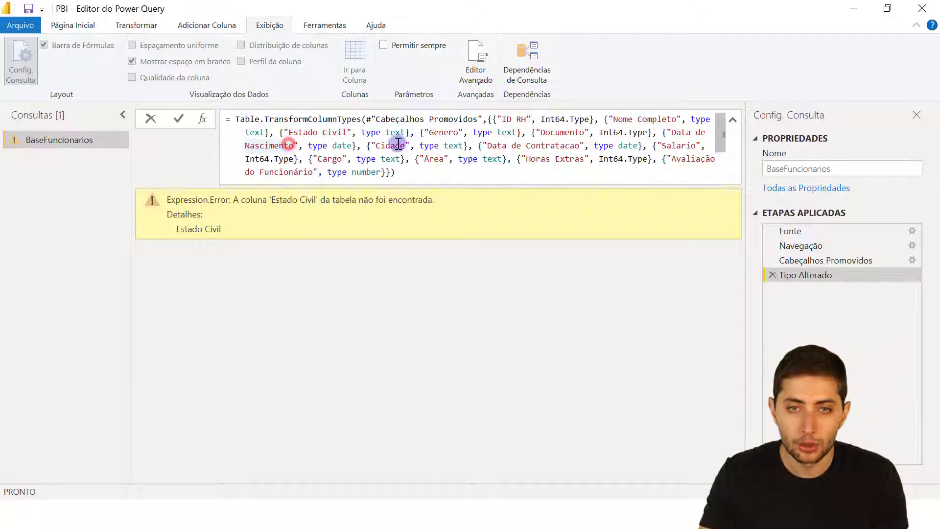
{"action": "left_click", "coordinate": [414, 133]}
{"action": "left_click_drag", "start_coordinate": [414, 133], "coordinate": [276, 136]}
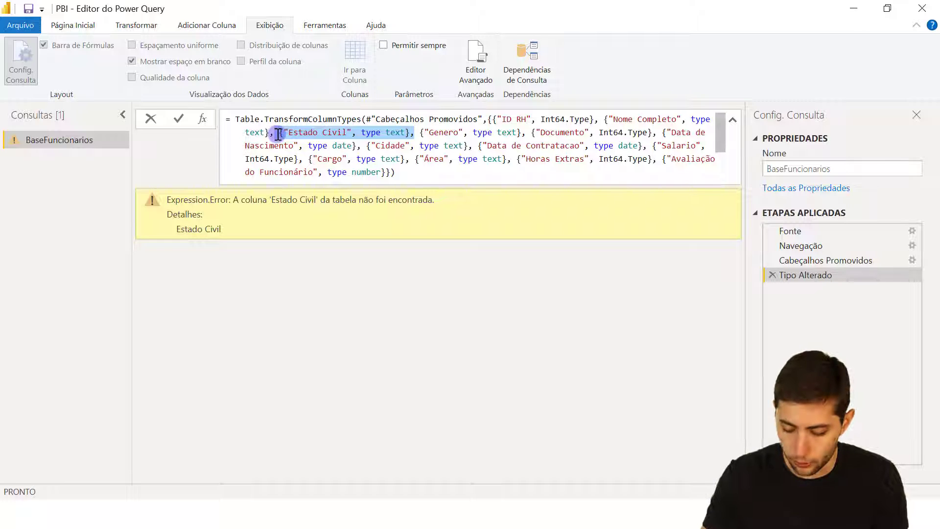
{"action": "key", "text": "Delete"}
{"action": "left_click", "coordinate": [307, 177]}
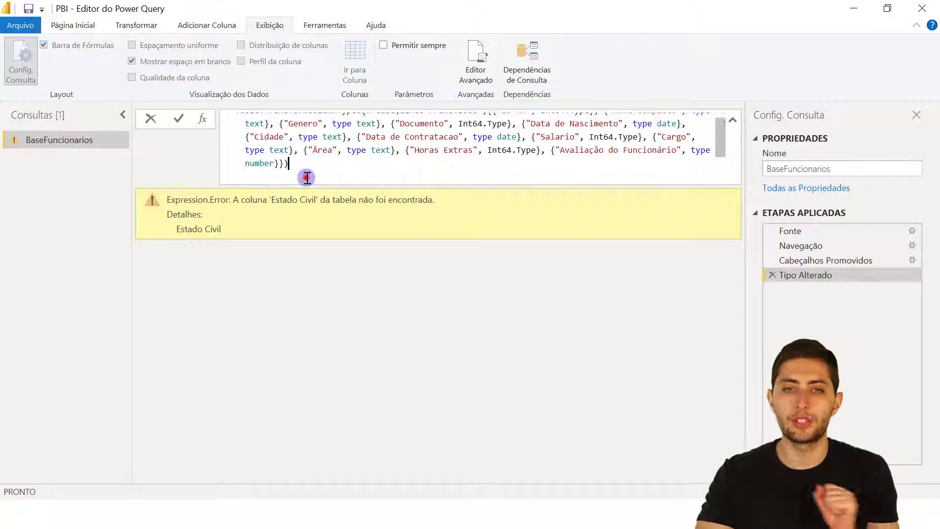
{"action": "key", "text": "Return"}
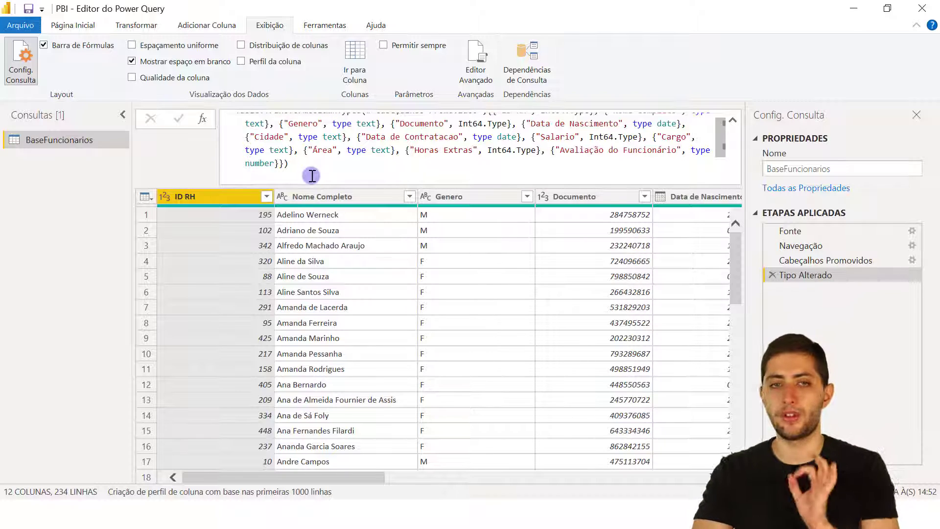
{"action": "left_click", "coordinate": [86, 25]}
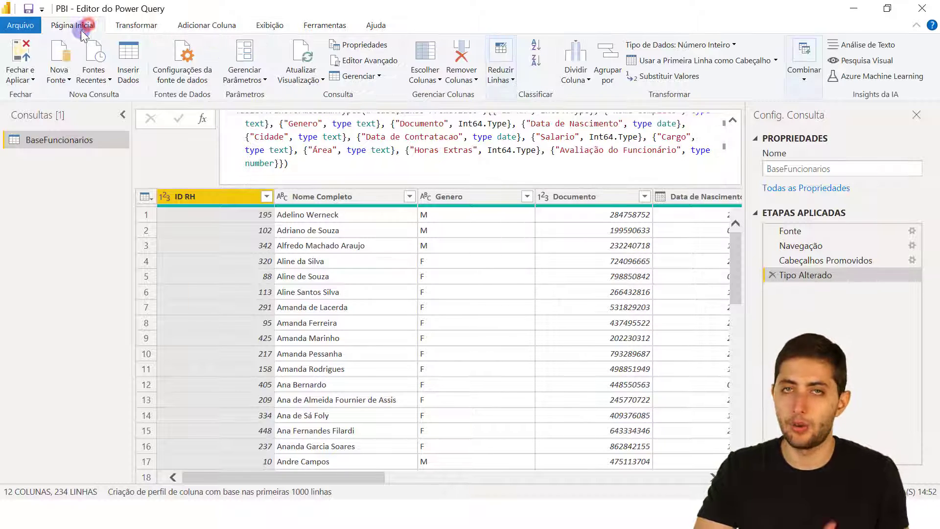
{"action": "left_click", "coordinate": [20, 54]}
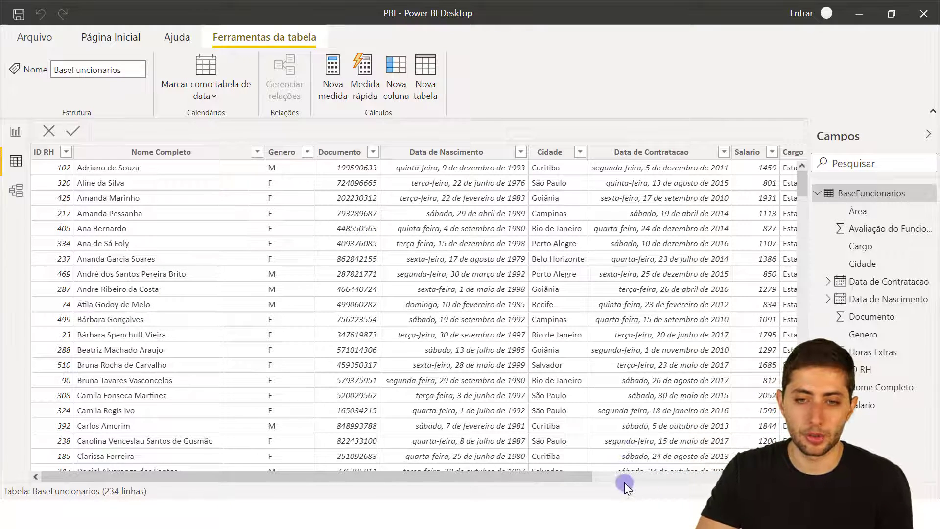
Check the WordPad notes and the ID RH column, then reopen BaseFuncionarios via Transformar dados.
{"action": "key", "text": "alt+Tab"}
{"action": "left_click", "coordinate": [774, 111]}
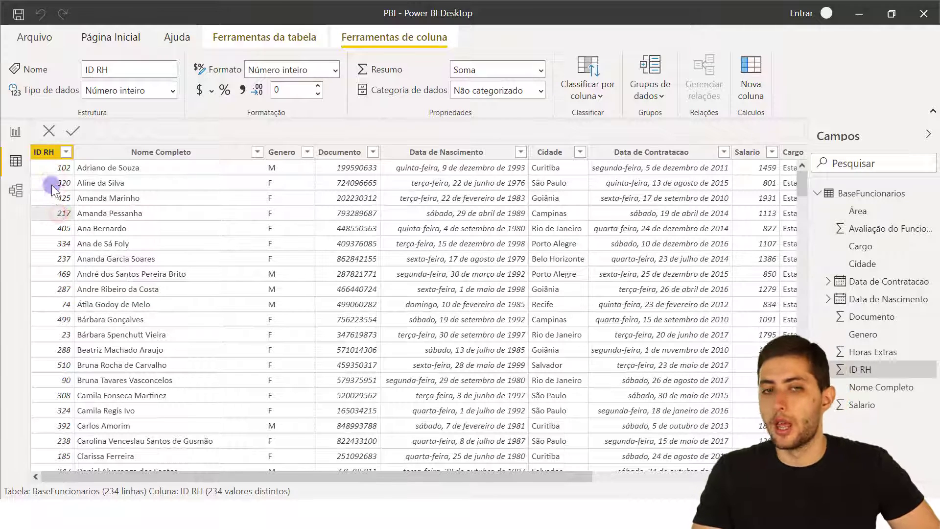
{"action": "left_click", "coordinate": [41, 154]}
{"action": "right_click", "coordinate": [39, 155]}
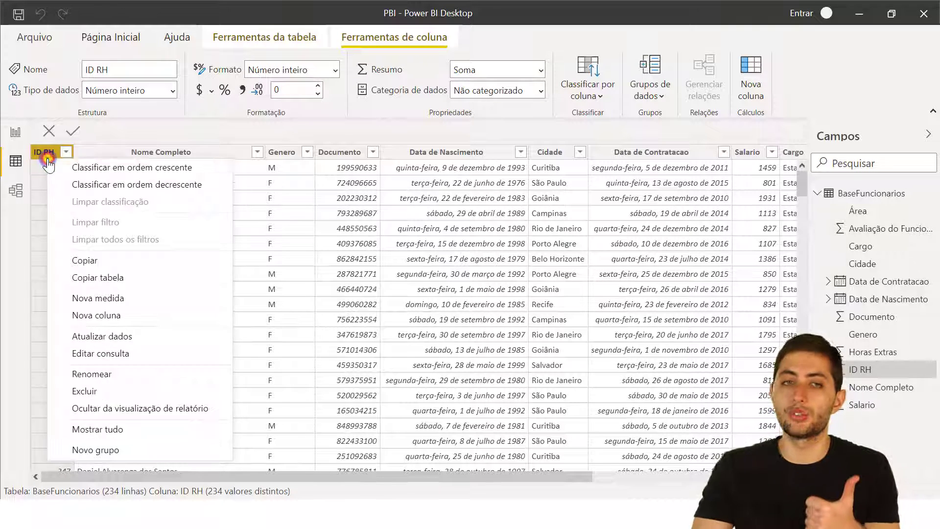
{"action": "left_click", "coordinate": [39, 156]}
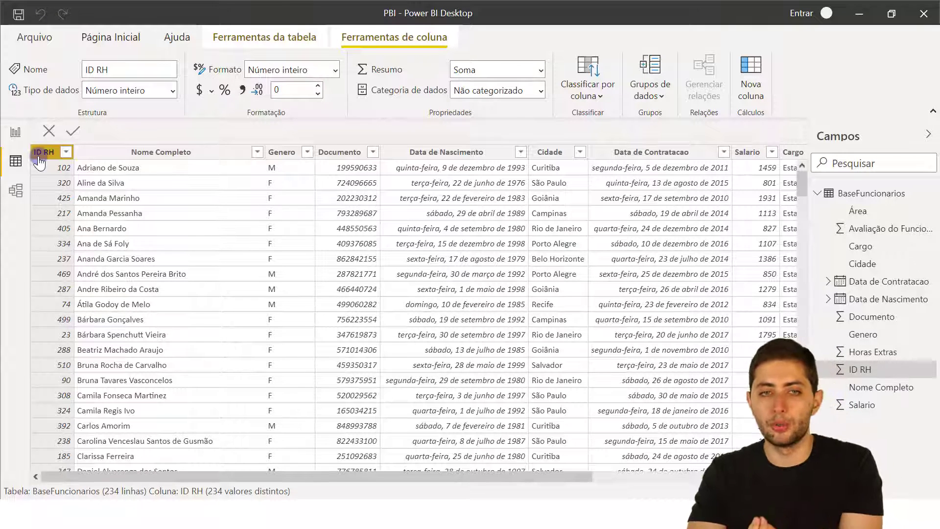
{"action": "left_click", "coordinate": [101, 37]}
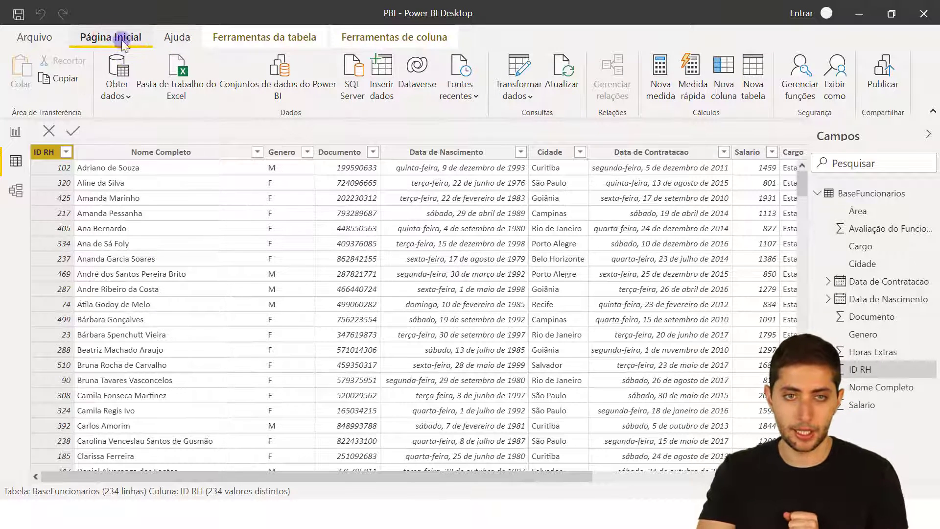
{"action": "left_click", "coordinate": [489, 81]}
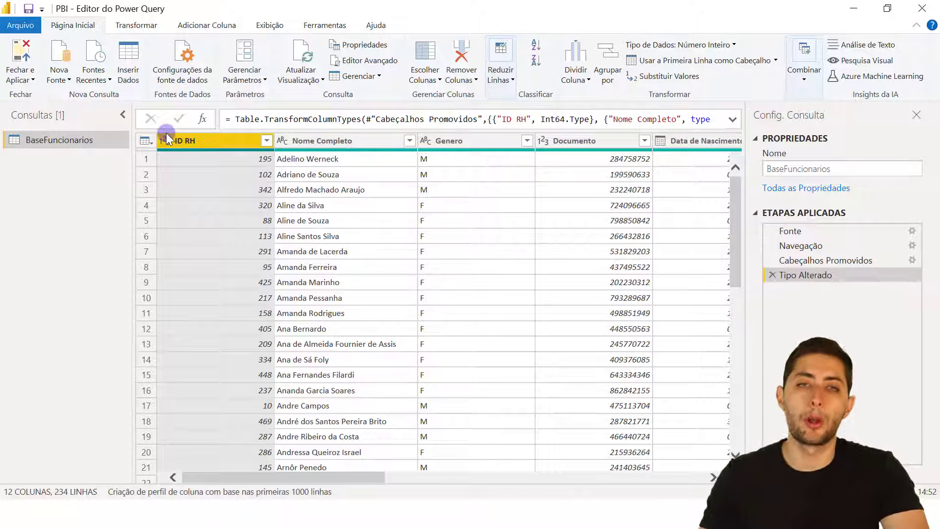
Check the Nome Completo, Genero, ID RH and Documento types, apply, then open BaseFuncionarios.xlsx.
{"action": "left_click", "coordinate": [308, 141]}
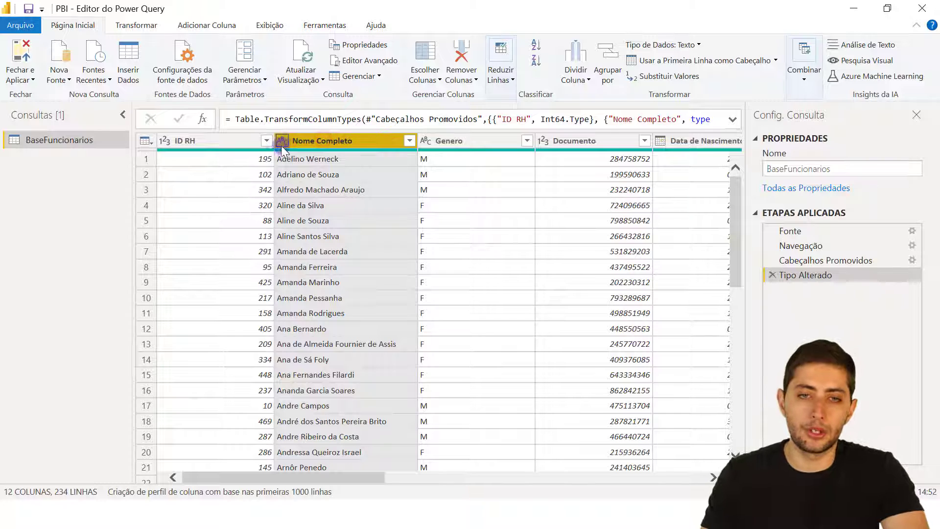
{"action": "left_click", "coordinate": [449, 142]}
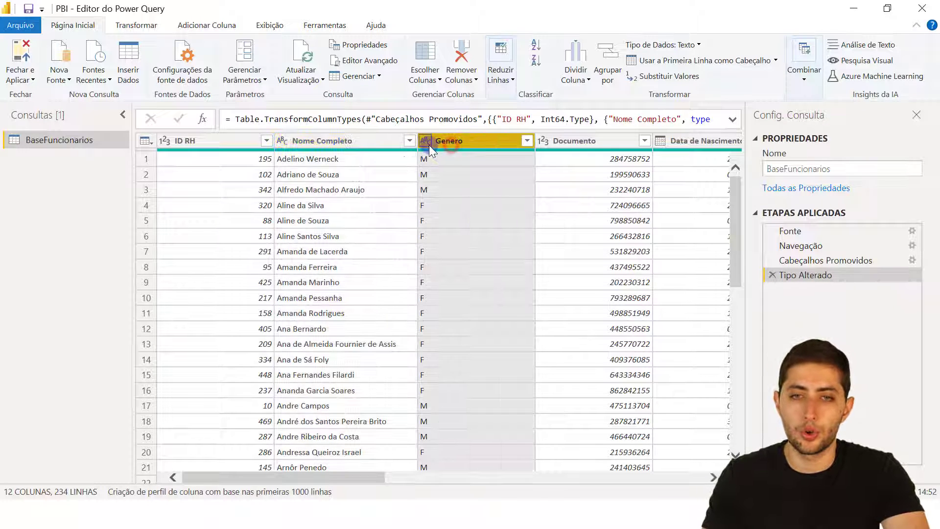
{"action": "left_click", "coordinate": [209, 143]}
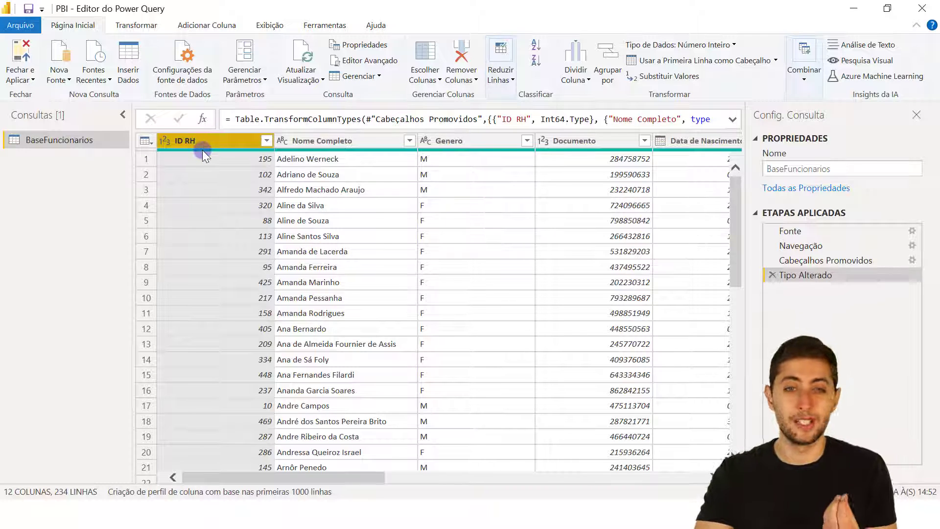
{"action": "mouse_move", "coordinate": [202, 150]}
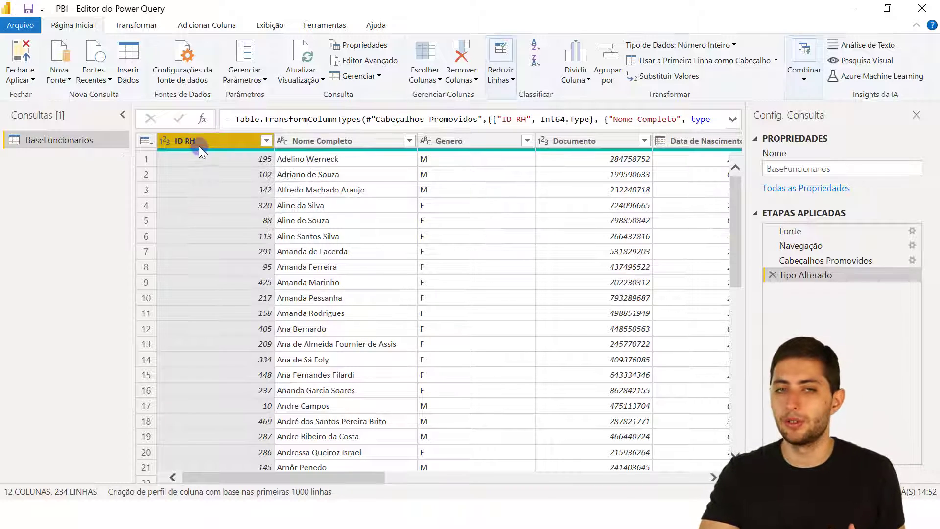
{"action": "left_click", "coordinate": [198, 146]}
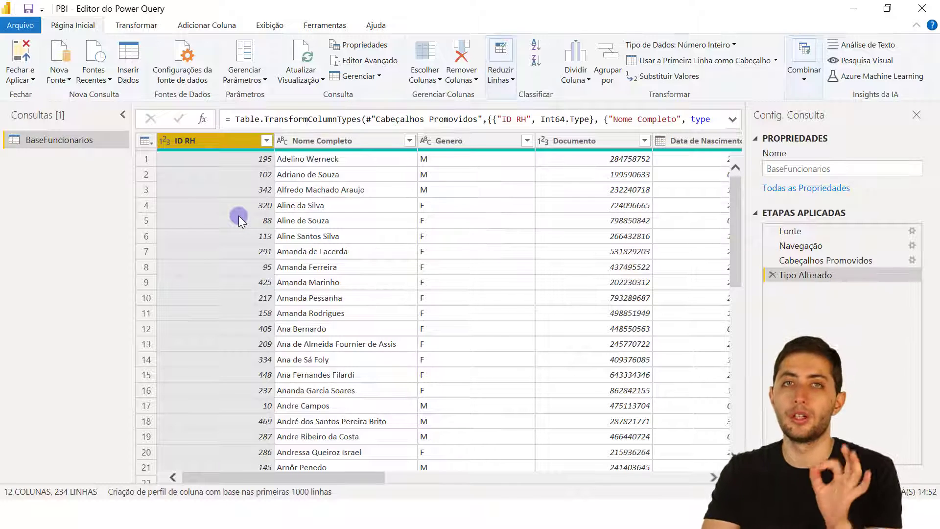
{"action": "left_click", "coordinate": [588, 141]}
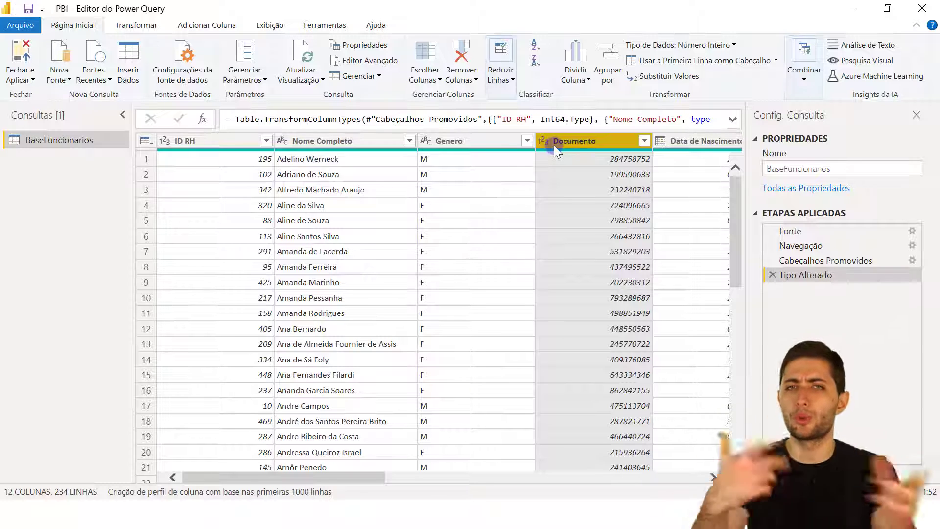
{"action": "left_click", "coordinate": [15, 49]}
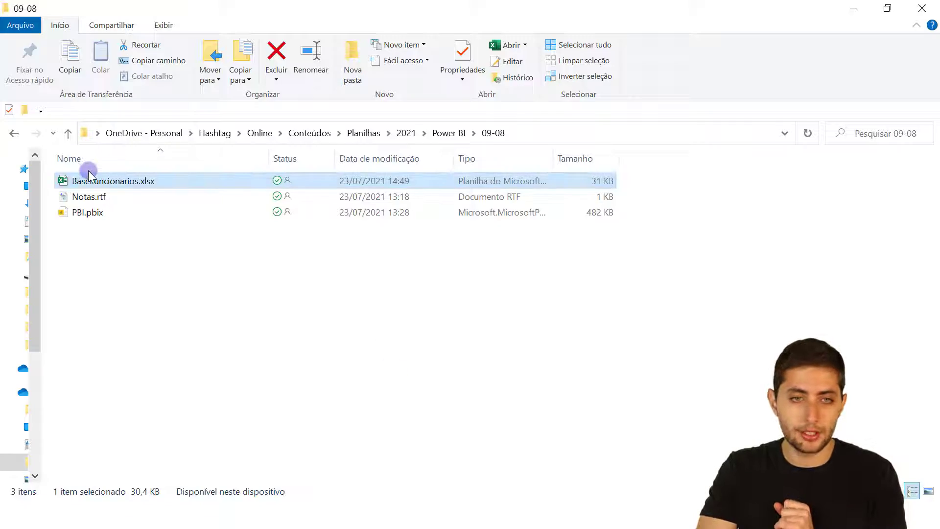
{"action": "double_click", "coordinate": [98, 184]}
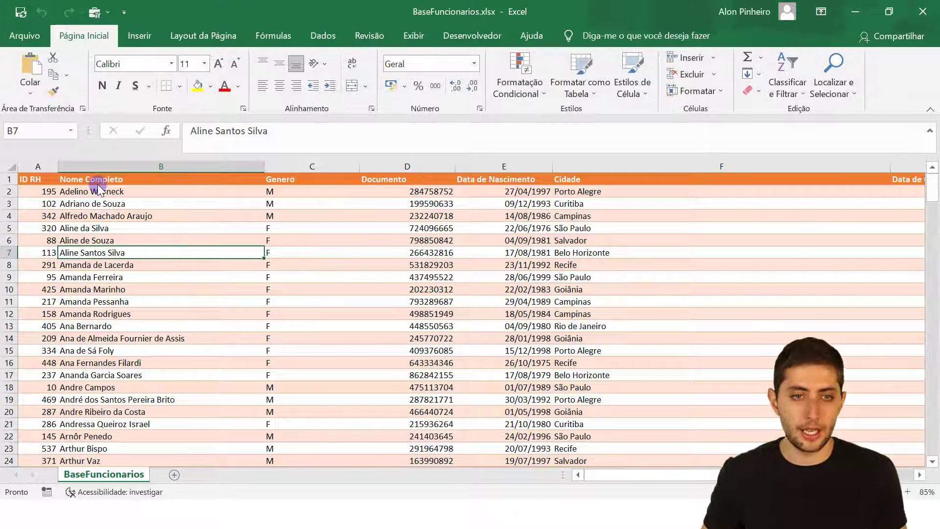
Move to the first empty row below the employee table, row 236.
{"action": "key", "text": "Left"}
{"action": "key", "text": "ctrl+Down"}
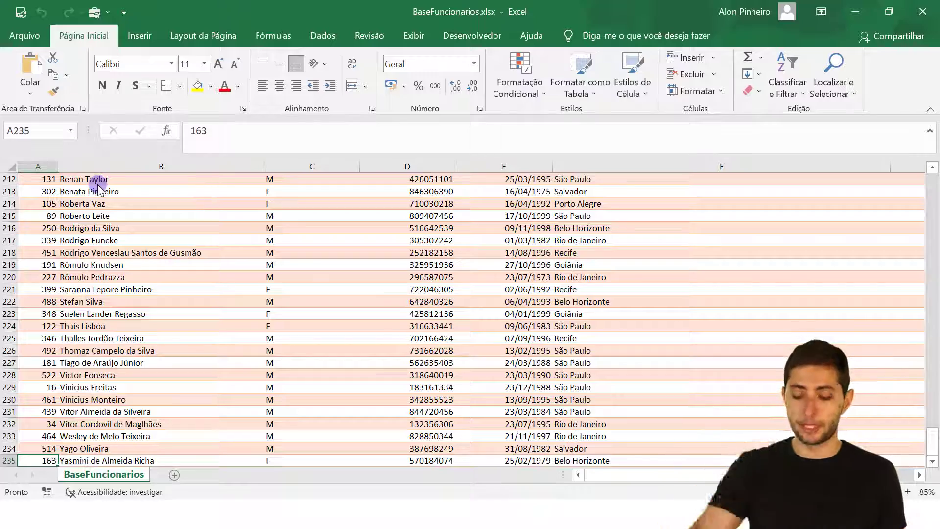
{"action": "key", "text": "ctrl+Up"}
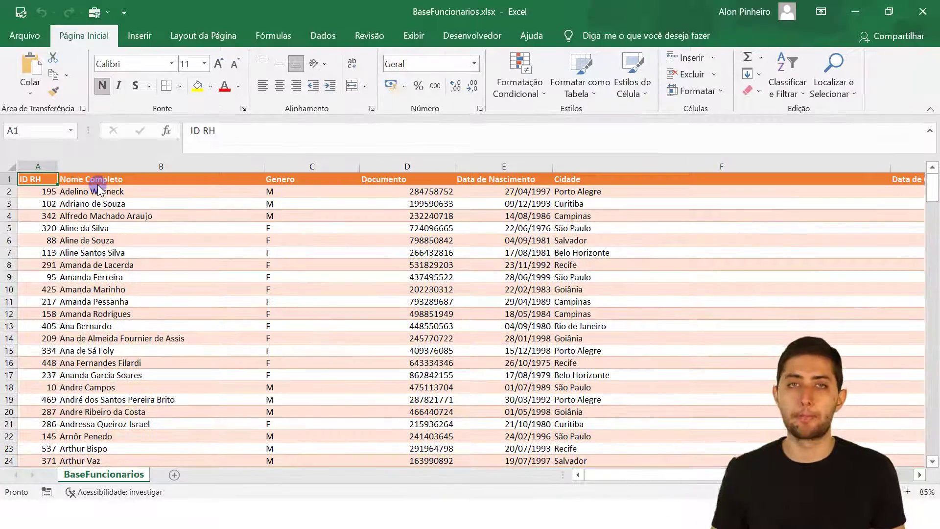
{"action": "key", "text": "ctrl+Down"}
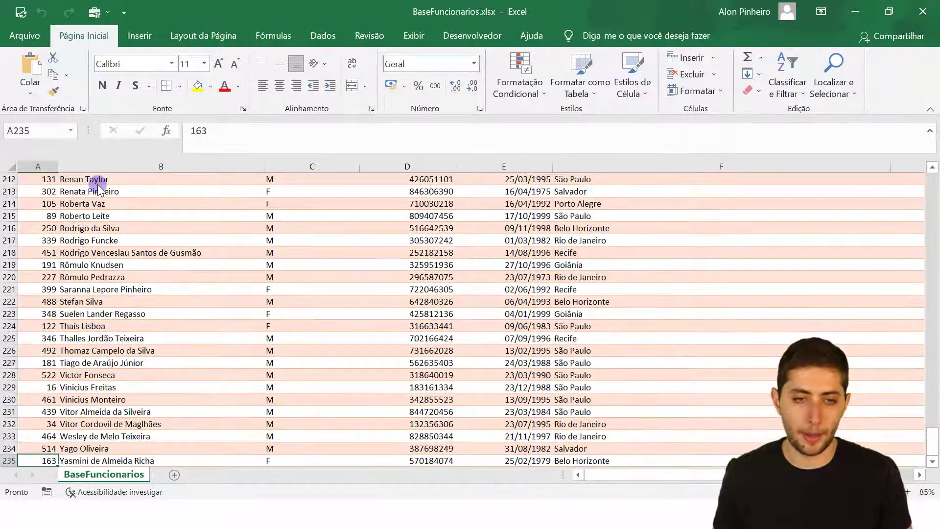
{"action": "key", "text": "Down"}
{"action": "key", "text": "Down"}
{"action": "key", "text": "Down"}
{"action": "scroll", "coordinate": [124, 396], "scroll_direction": "up", "scroll_amount": 3, "text": "ctrl"}
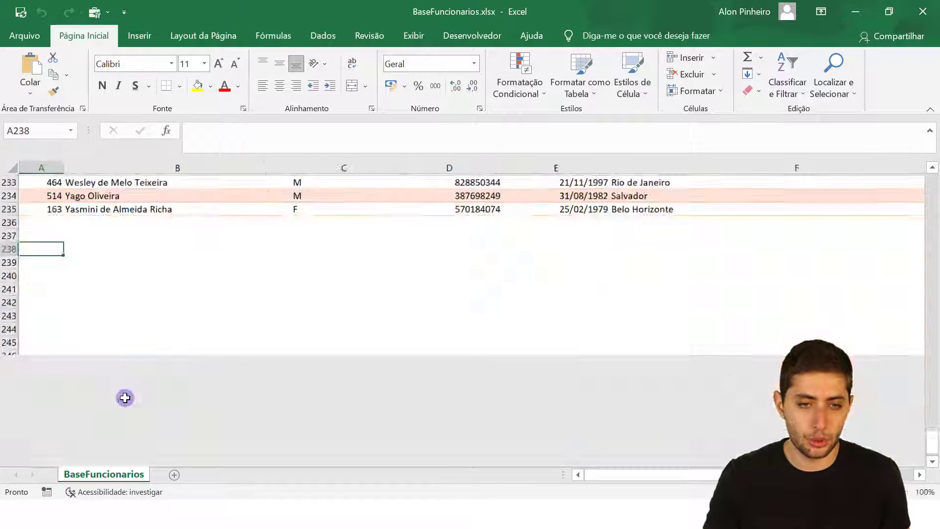
{"action": "key", "text": "Up"}
{"action": "key", "text": "Up"}
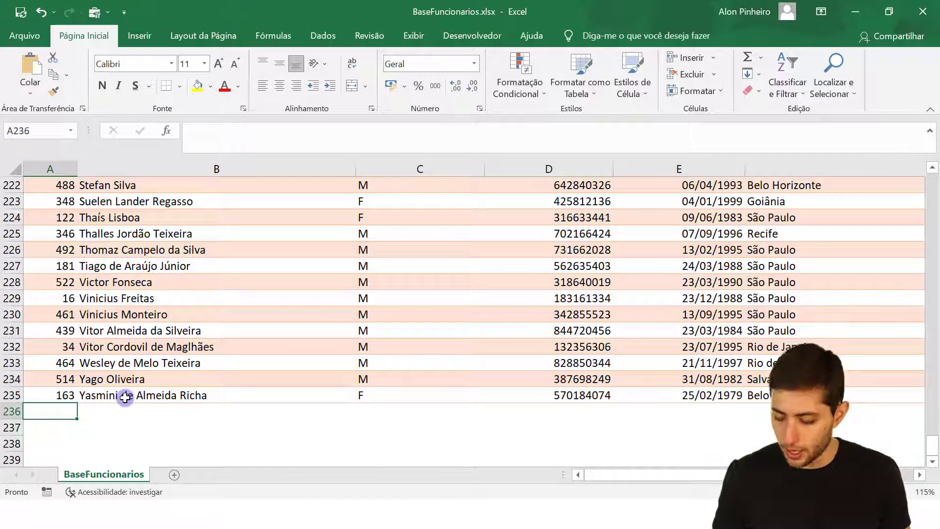
Enter ID 999, the employee's full name, gender M and an alphanumeric document number.
{"action": "type", "text": "999"}
{"action": "key", "text": "Tab"}
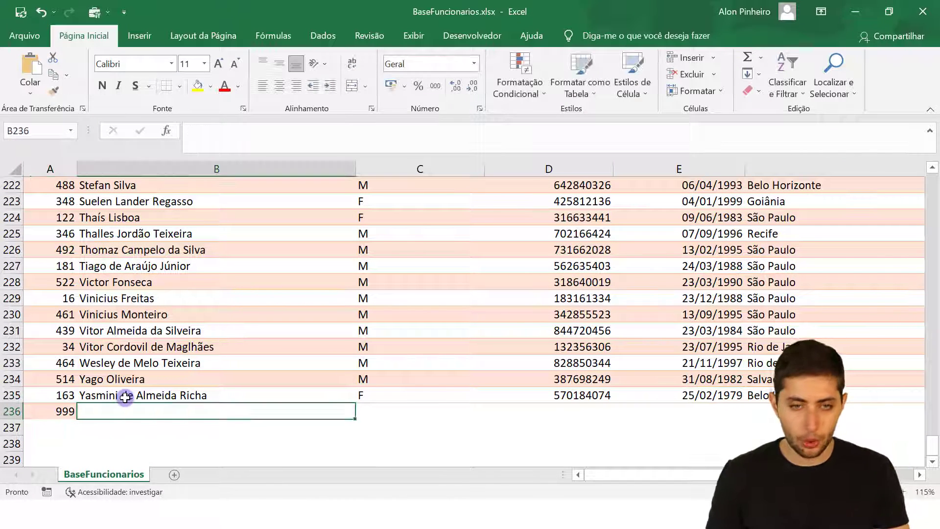
{"action": "key", "text": "Tab"}
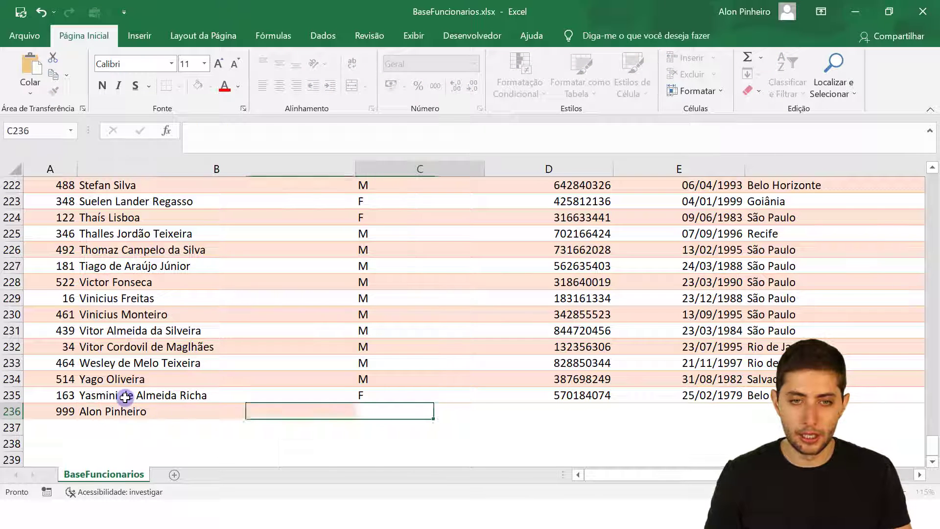
{"action": "type", "text": "M"}
{"action": "key", "text": "Tab"}
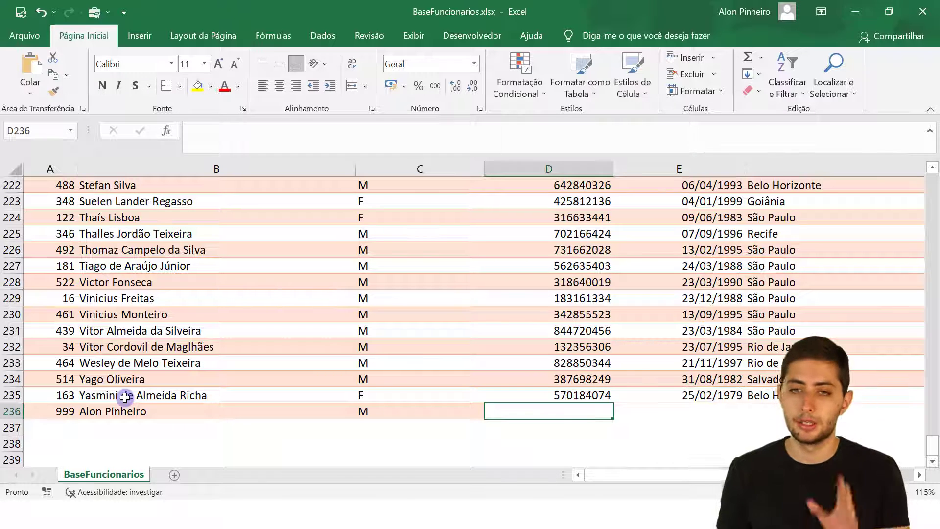
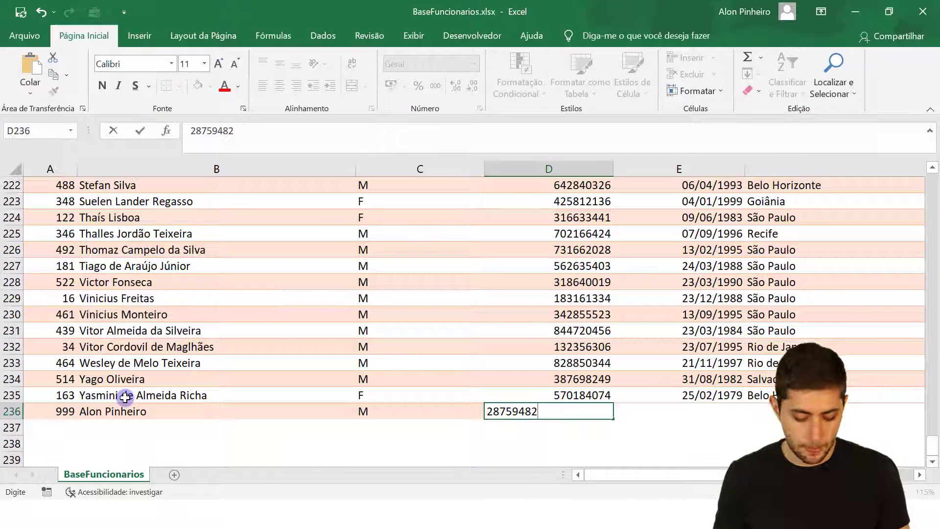
{"action": "key", "text": "Return"}
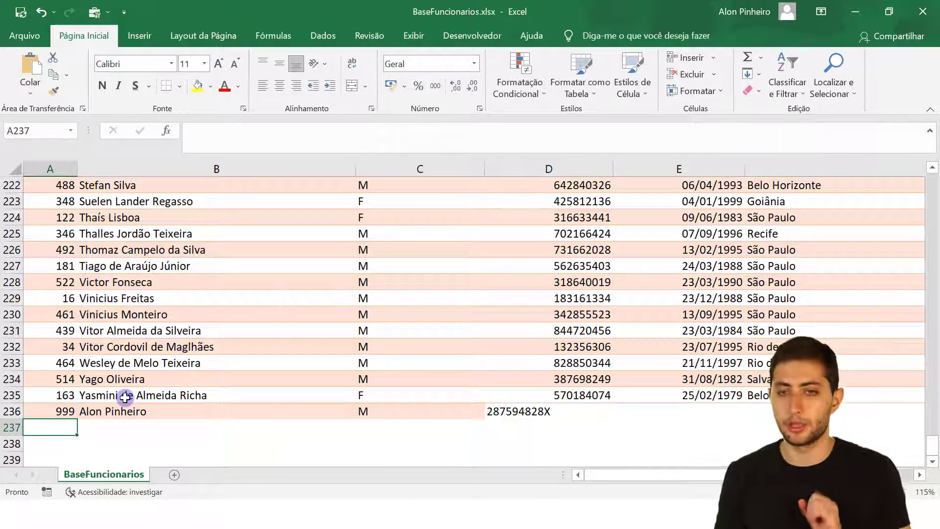
Correct the new document number by removing an extra 8 digit.
{"action": "key", "text": "Up"}
{"action": "key", "text": "Right"}
{"action": "key", "text": "Right"}
{"action": "key", "text": "Right"}
{"action": "key", "text": "Up"}
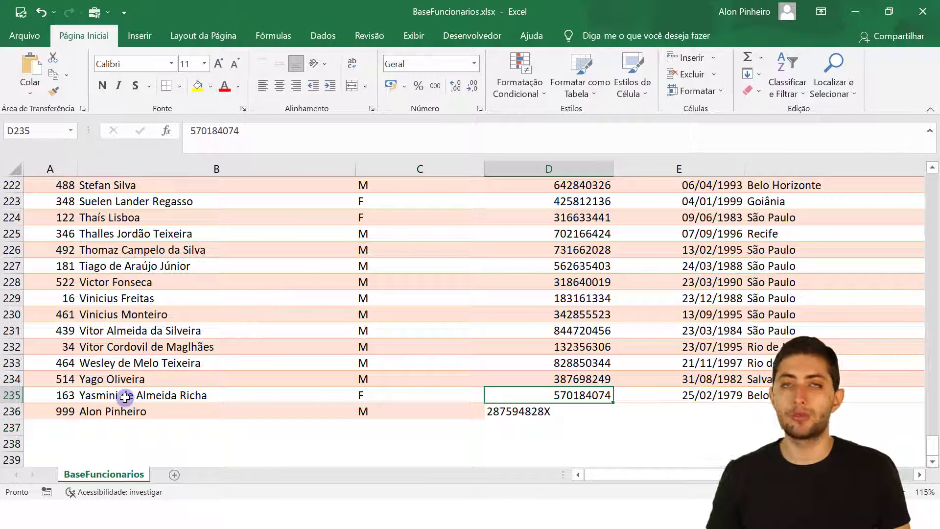
{"action": "key", "text": "Down"}
{"action": "key", "text": "F2"}
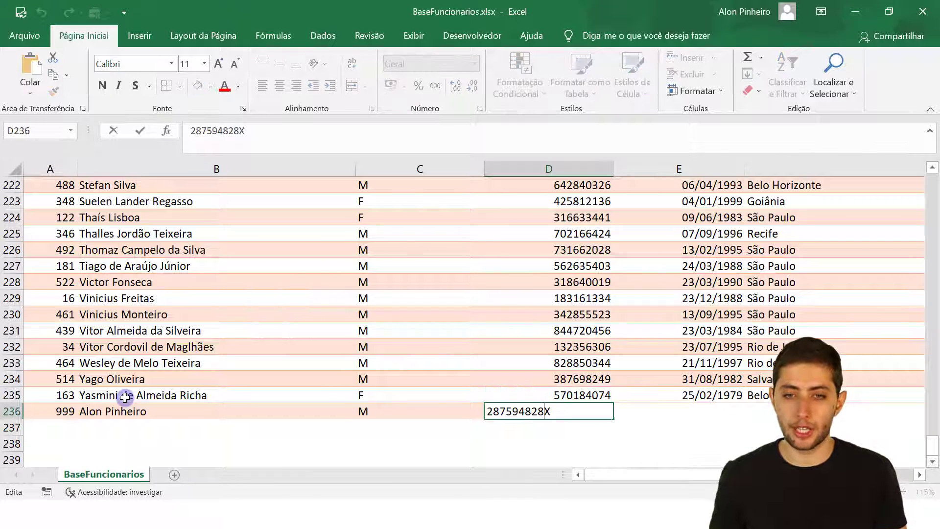
{"action": "key", "text": "shift+Left"}
{"action": "key", "text": "shift+Left"}
{"action": "key", "text": "shift+Left"}
{"action": "key", "text": "shift+Left"}
{"action": "key", "text": "shift+Left"}
{"action": "key", "text": "shift+Left"}
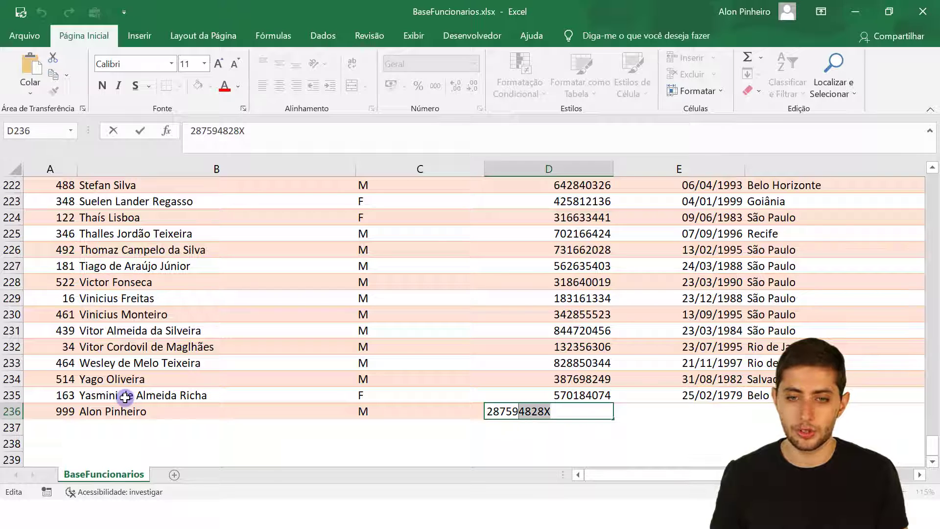
{"action": "key", "text": "Escape"}
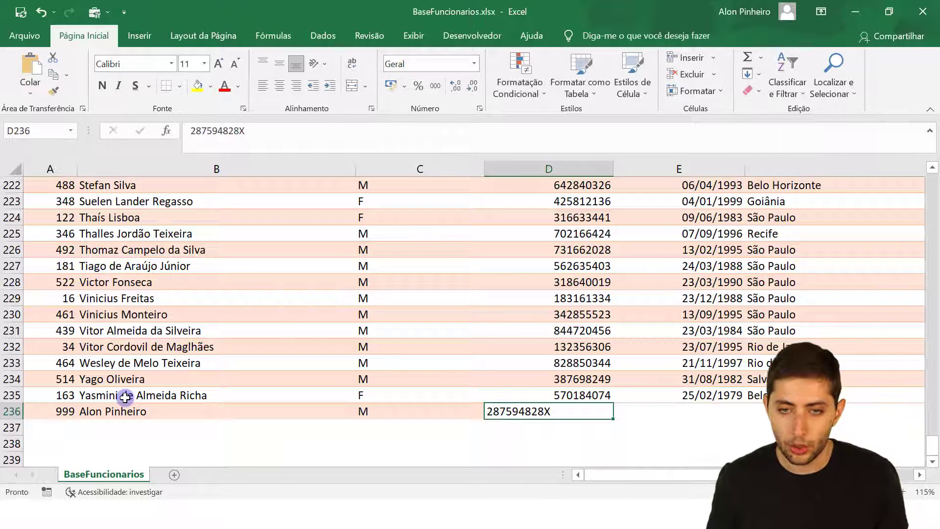
{"action": "key", "text": "Up"}
{"action": "key", "text": "Down"}
{"action": "key", "text": "F2"}
{"action": "key", "text": "Left"}
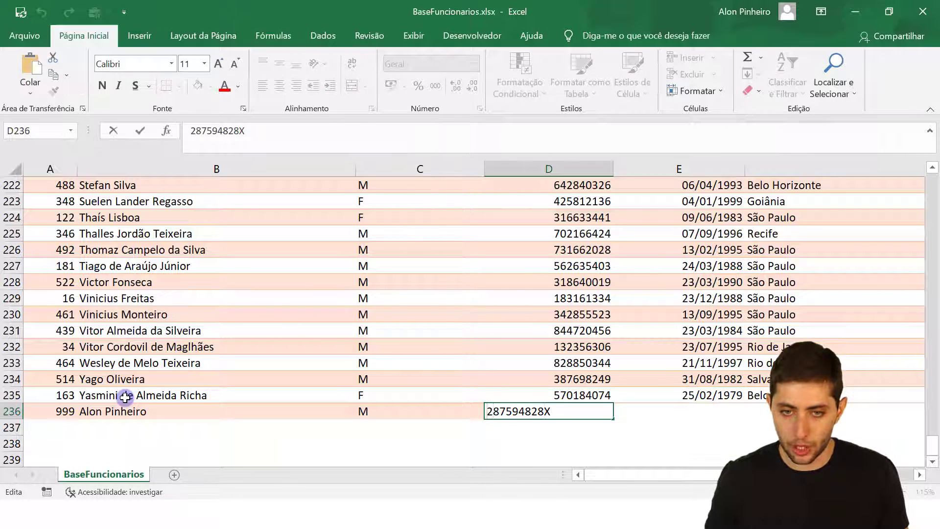
{"action": "key", "text": "Home"}
{"action": "key", "text": "Right"}
{"action": "key", "text": "Delete"}
{"action": "key", "text": "Return"}
{"action": "key", "text": "Up"}
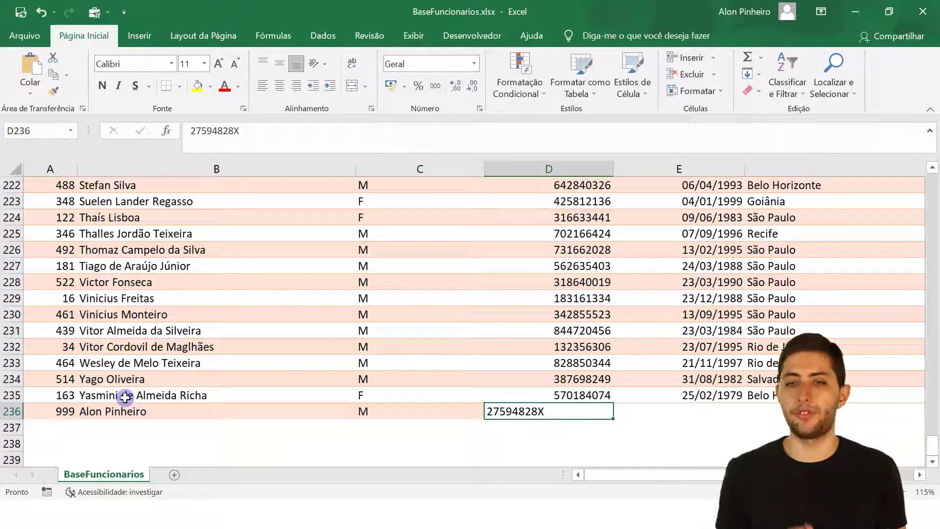
Fill in birth date 19/04/1995, city Rio de Janeiro, hire date 15/06/2018 and salary 2000.
{"action": "key", "text": "Right"}
{"action": "type", "text": "1"}
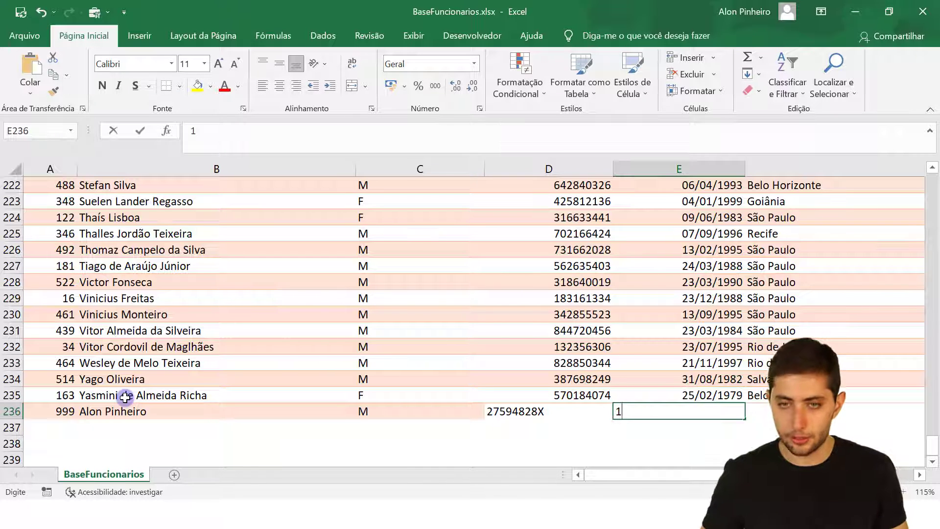
{"action": "type", "text": "9/04/1995"}
{"action": "key", "text": "Right"}
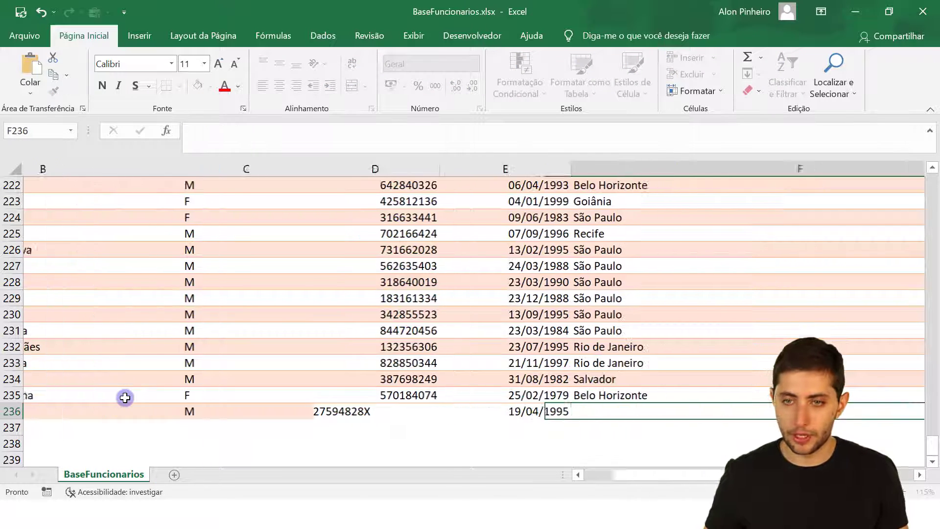
{"action": "type", "text": "Rio de Janeiro"}
{"action": "key", "text": "Right"}
{"action": "type", "text": "15/06/2018"}
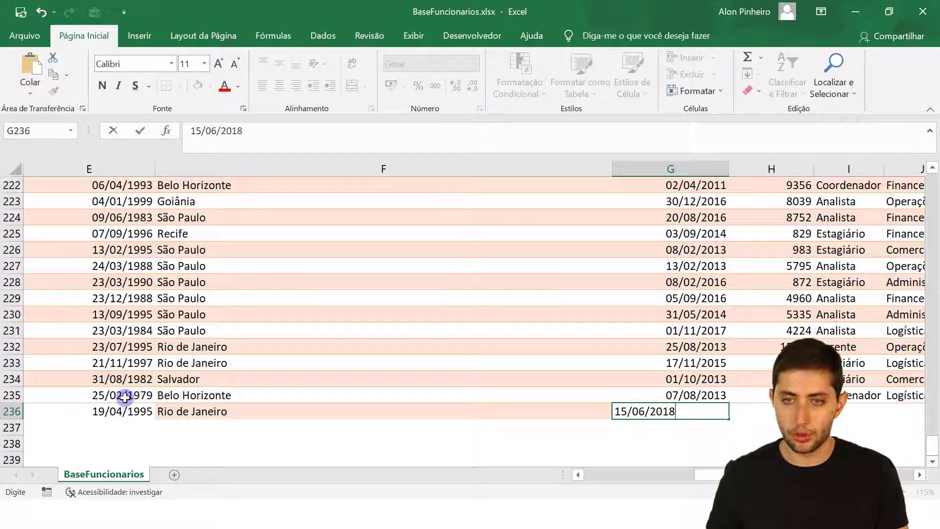
{"action": "key", "text": "Right"}
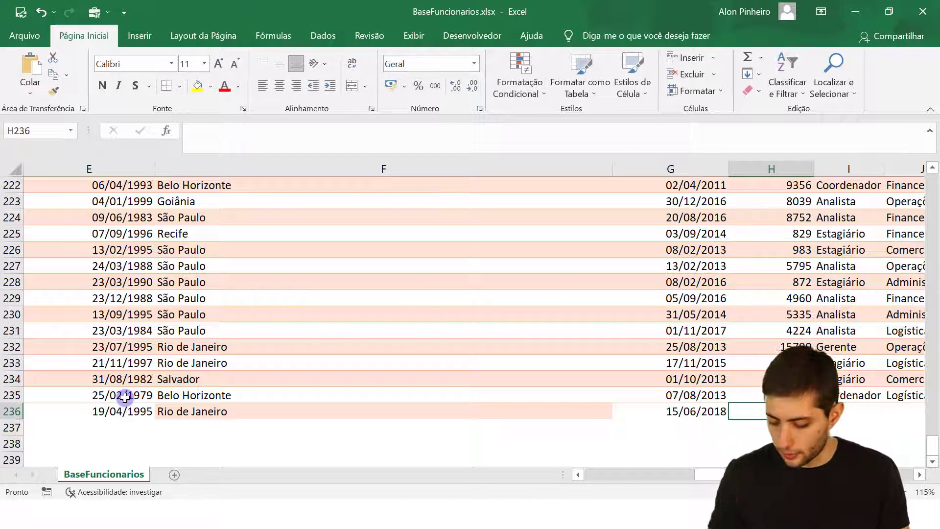
{"action": "type", "text": "2000"}
{"action": "key", "text": "Right"}
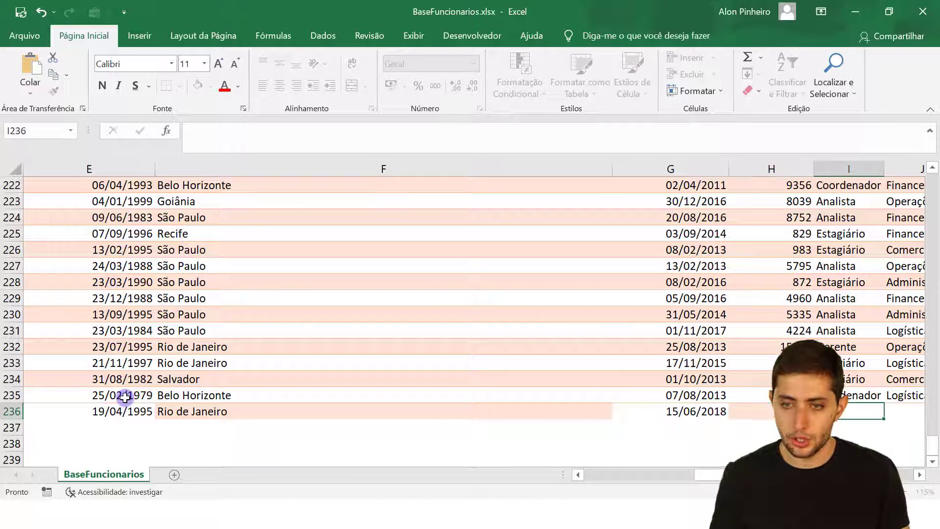
Complete the row with role Coordenador, department Operações, and values 100 and 8,5.
{"action": "type", "text": "Coordenador"}
{"action": "key", "text": "Right"}
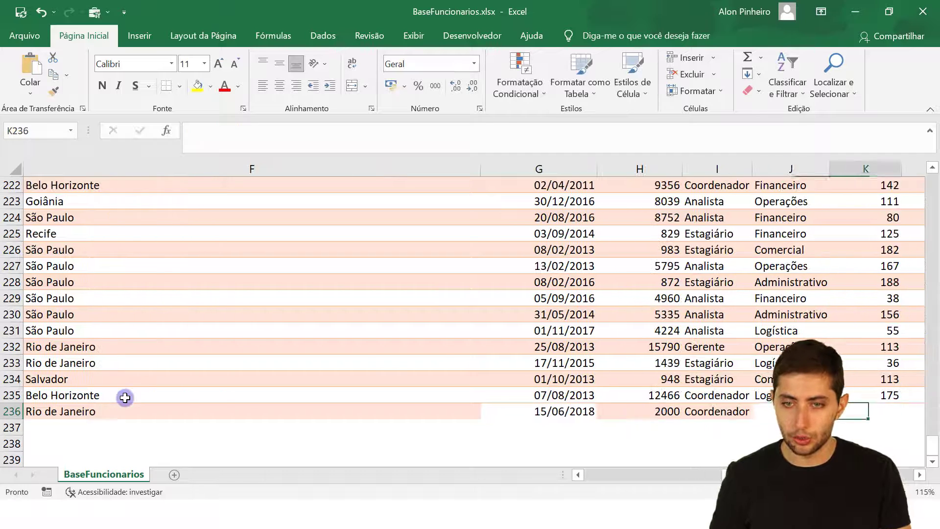
{"action": "key", "text": "Right"}
{"action": "key", "text": "Left"}
{"action": "key", "text": "Left"}
{"action": "key", "text": "Right"}
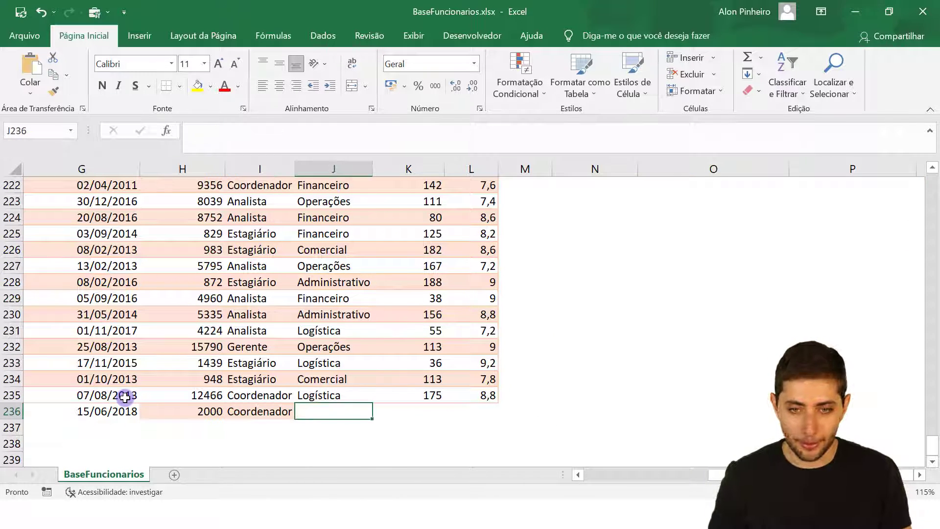
{"action": "type", "text": "Operações"}
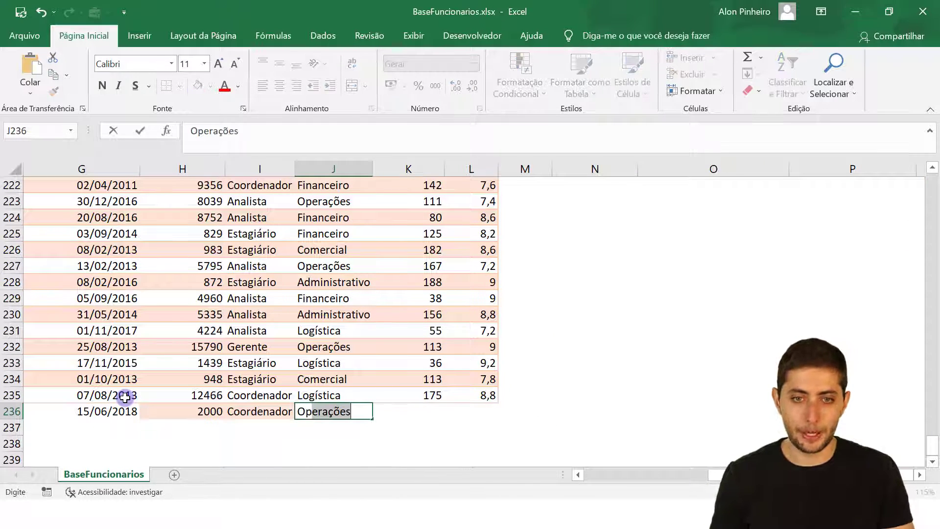
{"action": "key", "text": "Right"}
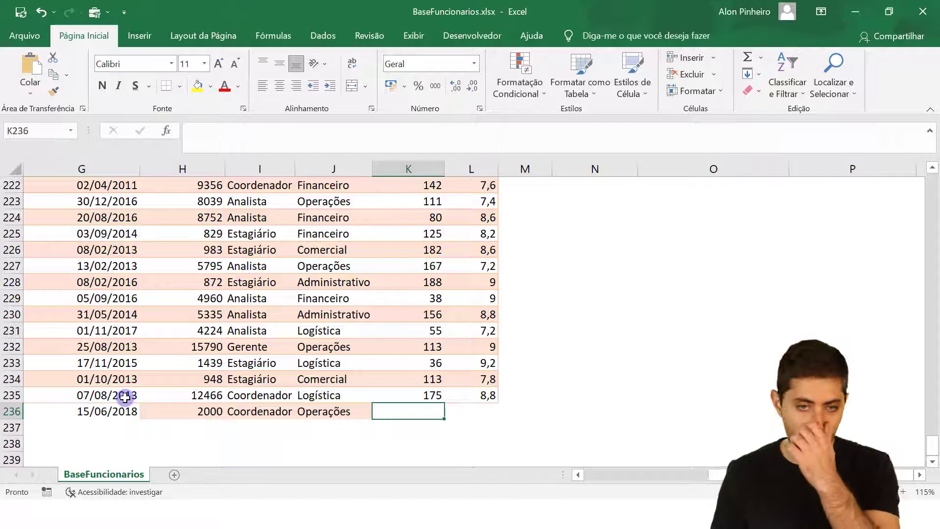
{"action": "type", "text": "100"}
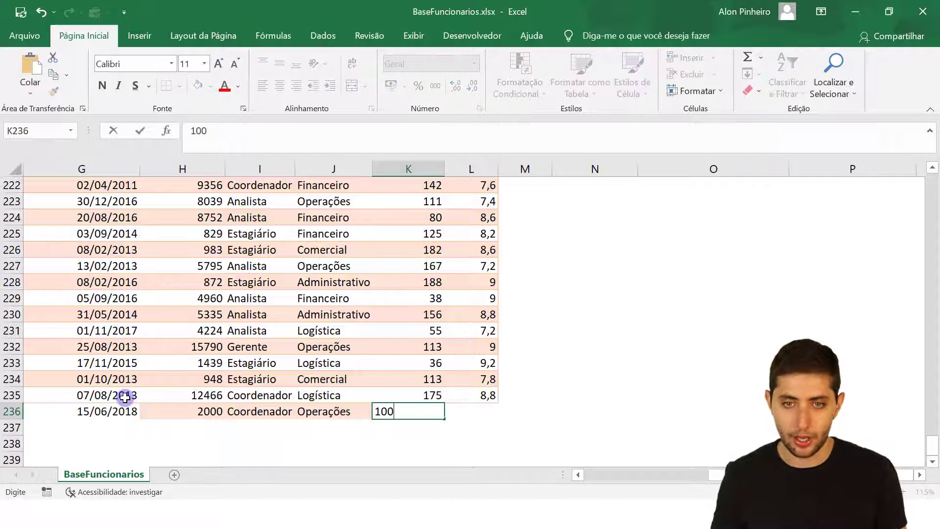
{"action": "key", "text": "Right"}
{"action": "type", "text": "8,5"}
{"action": "key", "text": "Return"}
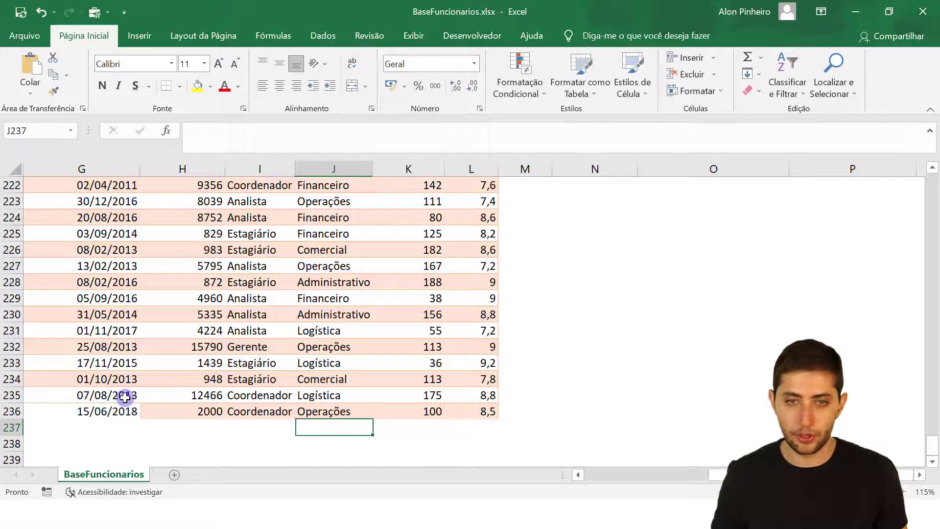
{"action": "key", "text": "Up"}
{"action": "key", "text": "Home"}
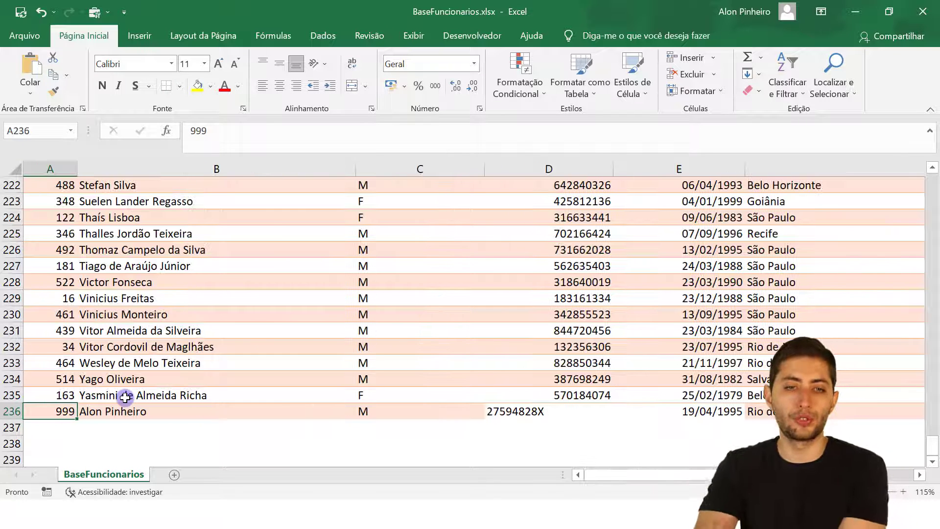
Compare D236's alphanumeric document with the numeric values in D222:D235, then close the workbook.
{"action": "left_click", "coordinate": [570, 412]}
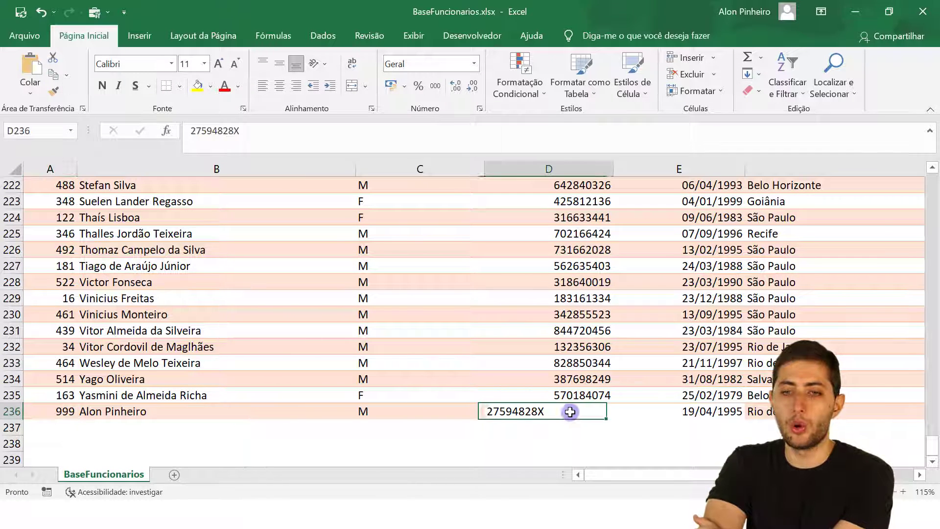
{"action": "key", "text": "Up"}
{"action": "left_click", "coordinate": [572, 412]}
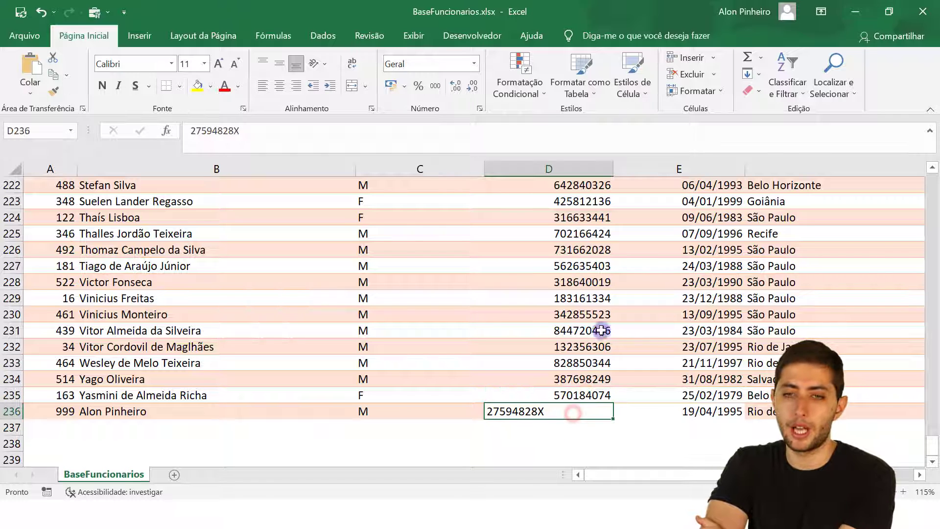
{"action": "left_click_drag", "start_coordinate": [583, 203], "coordinate": [581, 375]}
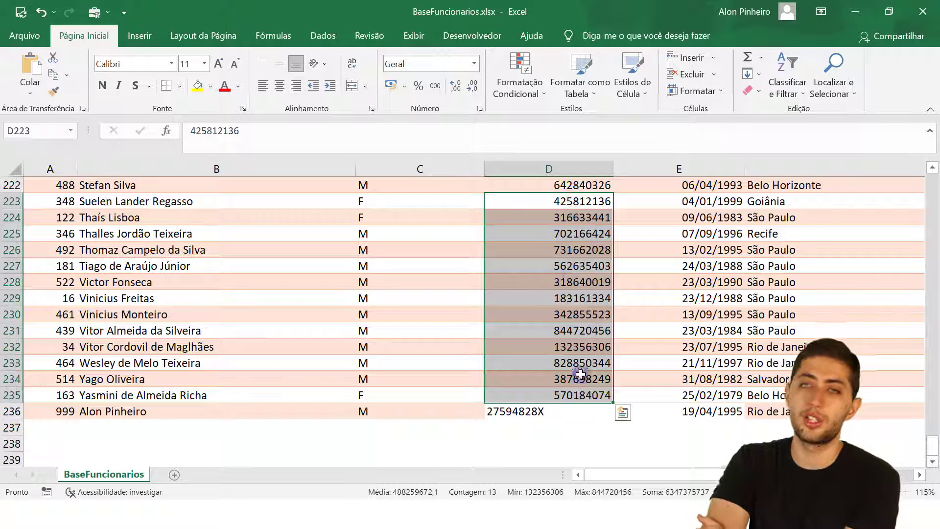
{"action": "left_click_drag", "start_coordinate": [535, 186], "coordinate": [566, 406]}
{"action": "left_click", "coordinate": [565, 412]}
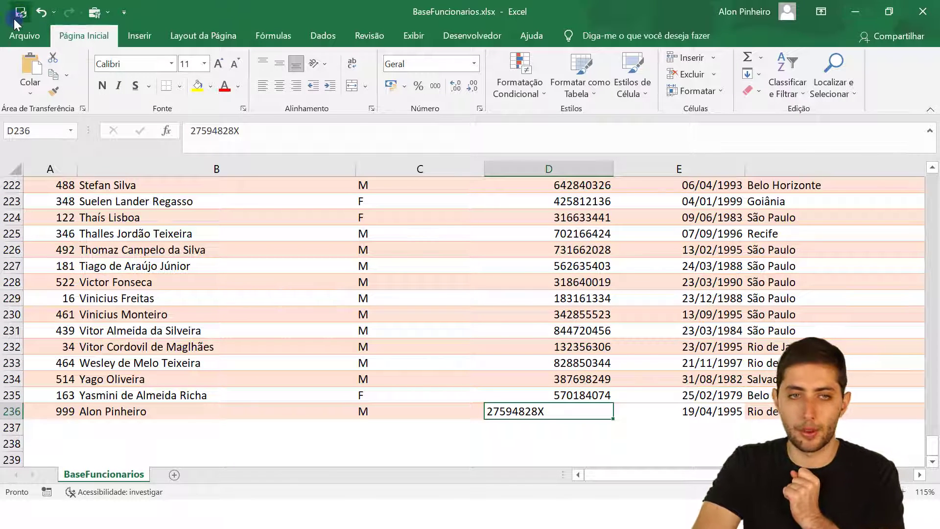
{"action": "left_click", "coordinate": [923, 11]}
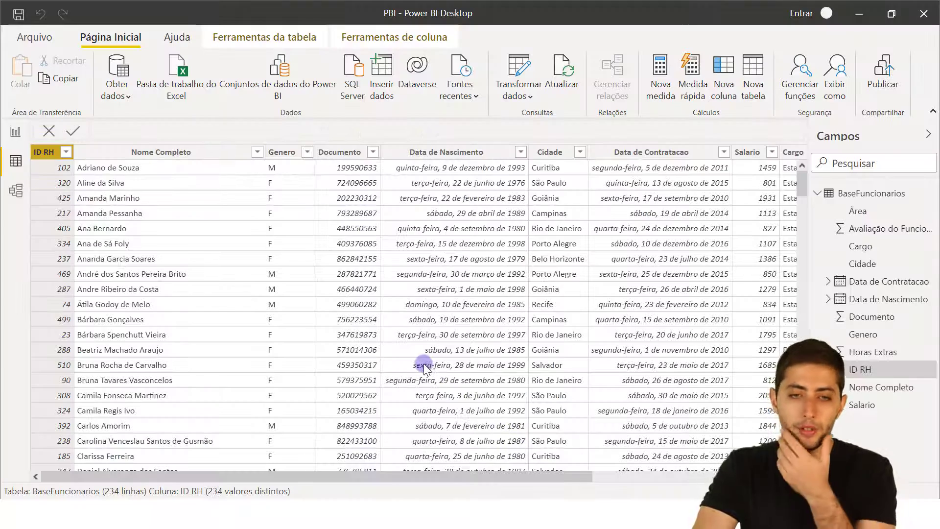
Refresh to 235 rows and confirm employee 999's Documento is blank before reopening Power Query.
{"action": "left_click_drag", "start_coordinate": [802, 181], "coordinate": [773, 443]}
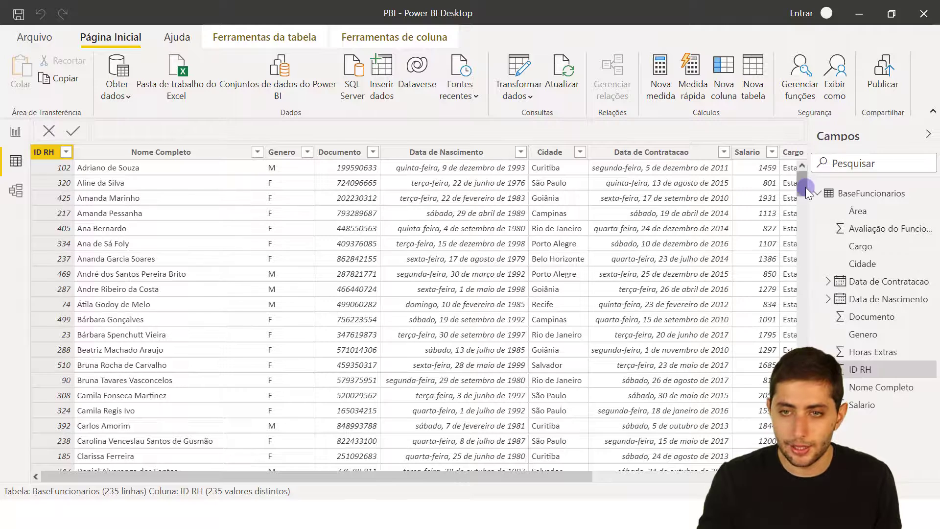
{"action": "left_click", "coordinate": [798, 297]}
{"action": "left_click_drag", "start_coordinate": [798, 297], "coordinate": [800, 438]}
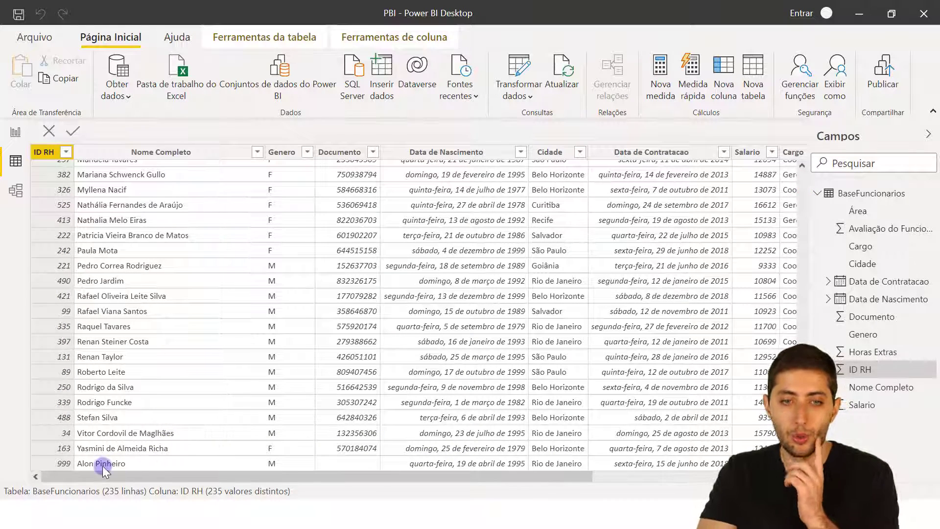
{"action": "left_click", "coordinate": [367, 462]}
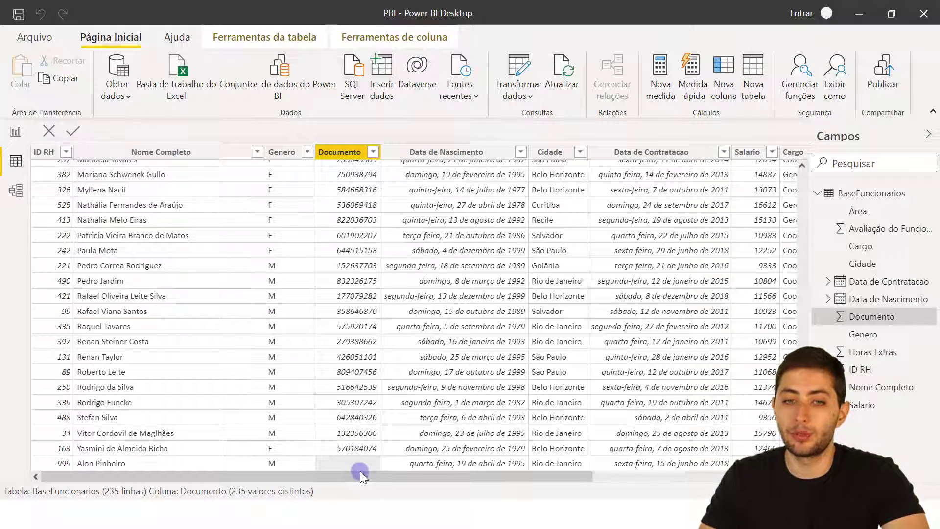
{"action": "left_click", "coordinate": [340, 153]}
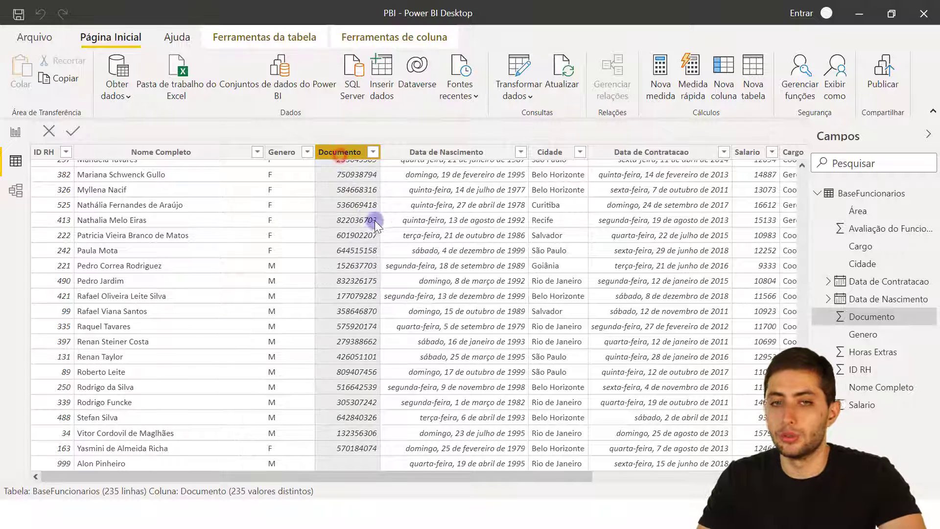
{"action": "left_click", "coordinate": [368, 465]}
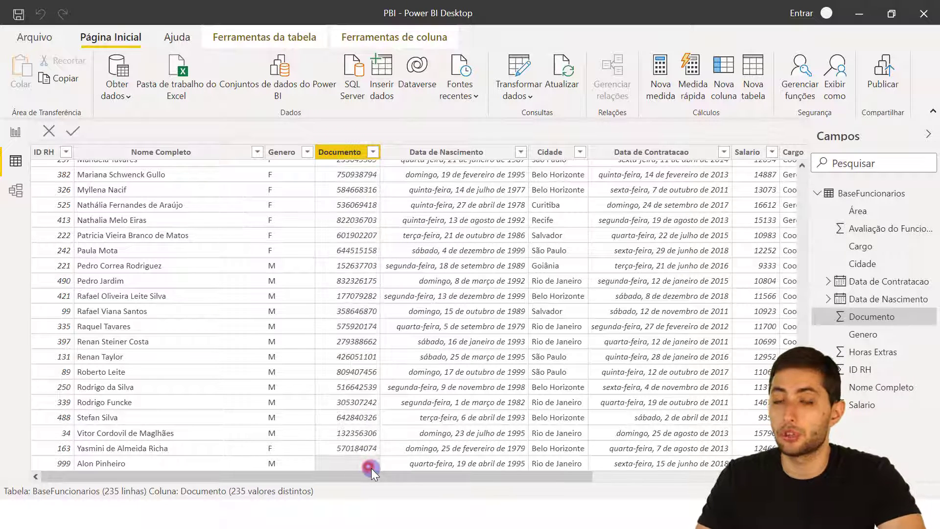
{"action": "left_click", "coordinate": [510, 58]}
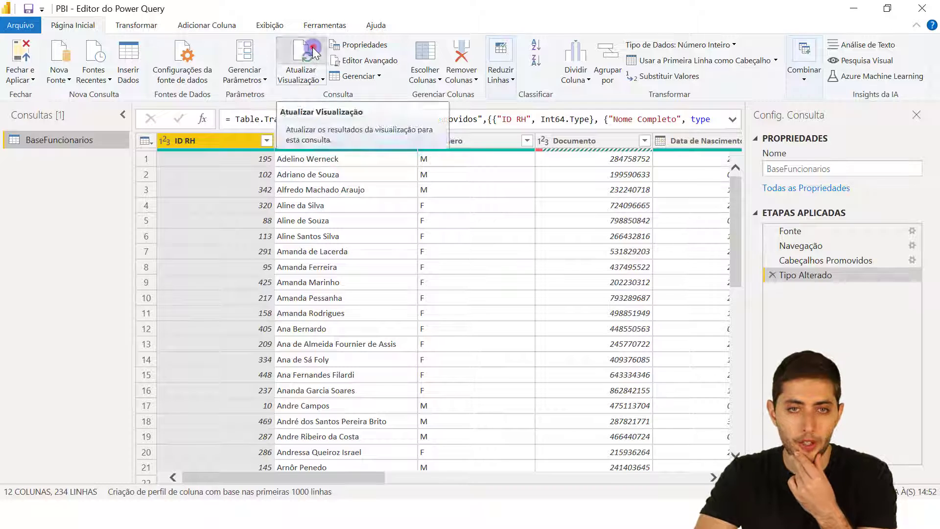
Refresh the preview and replace Documento's Int64.Type with type text in the Tipo Alterado formula.
{"action": "left_click", "coordinate": [309, 54]}
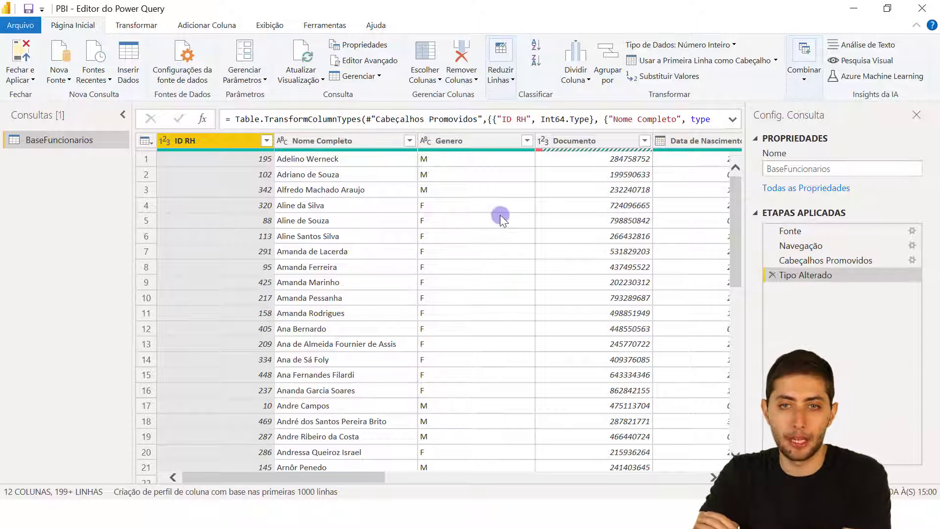
{"action": "left_click_drag", "start_coordinate": [355, 479], "coordinate": [410, 472]}
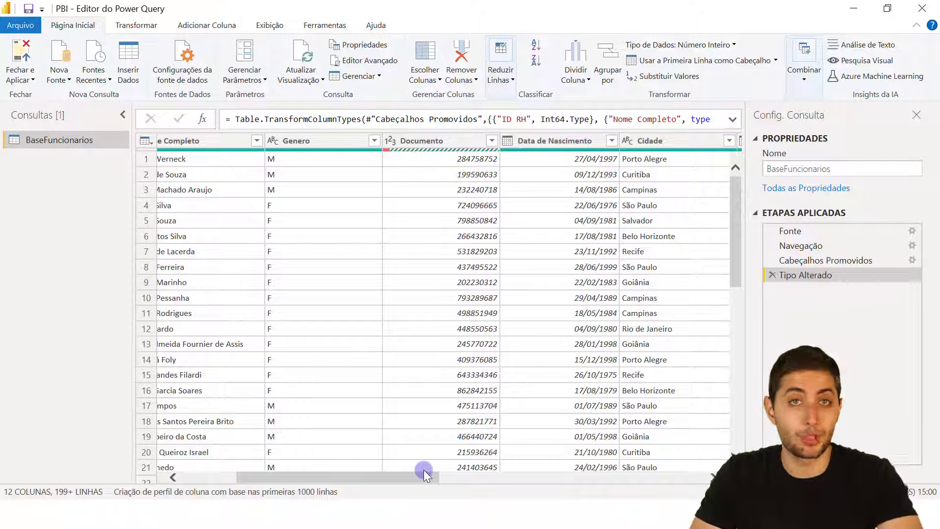
{"action": "left_click", "coordinate": [442, 143]}
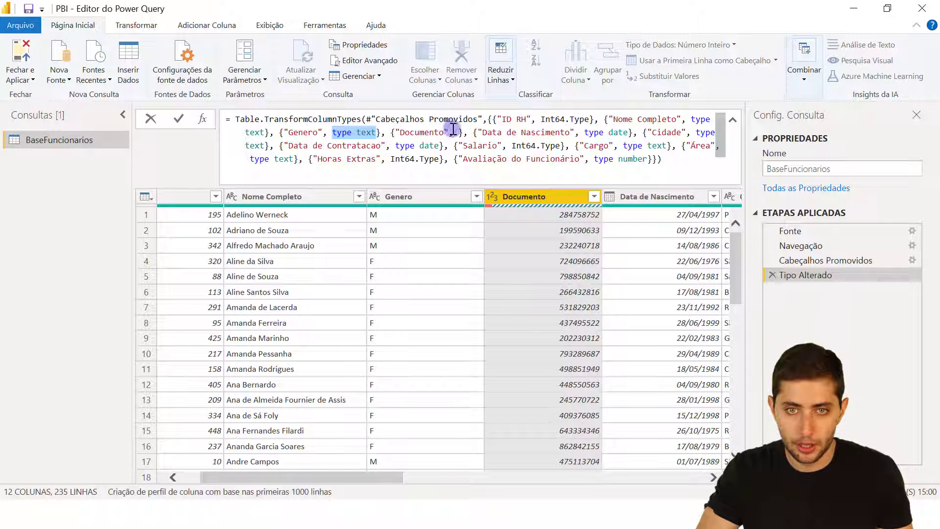
{"action": "left_click", "coordinate": [456, 132]}
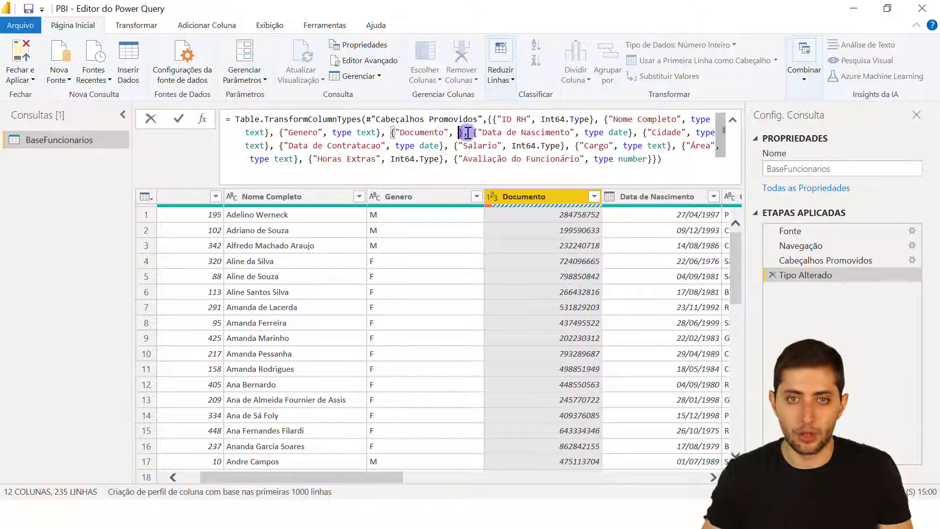
{"action": "type", "text": "type text"}
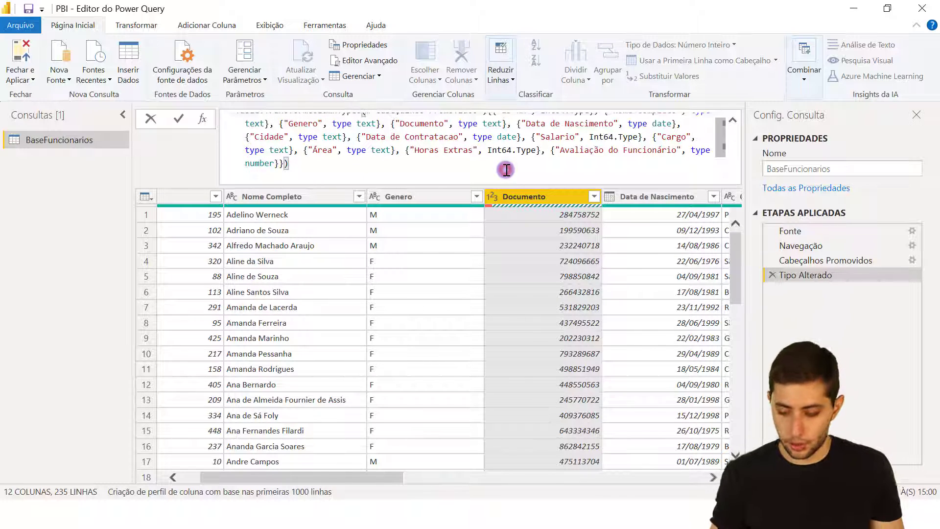
{"action": "key", "text": "Return"}
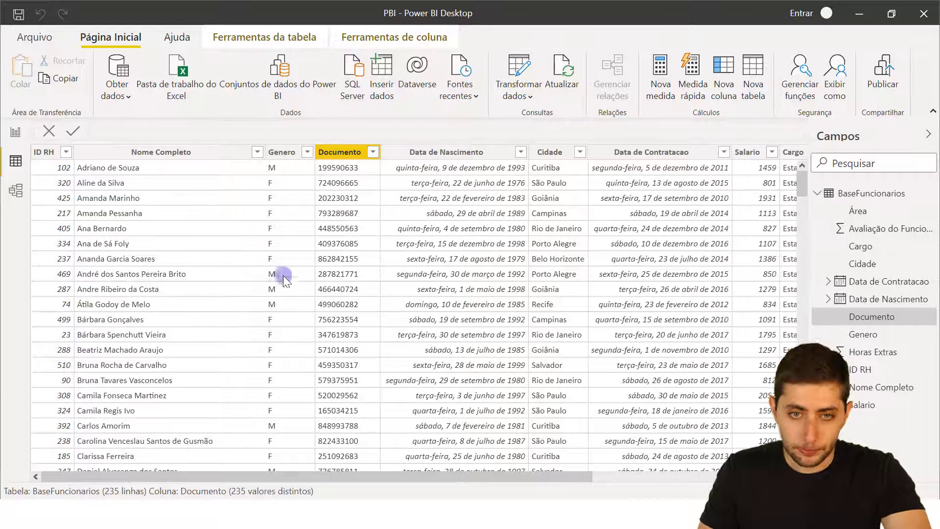
Inspect the Genero column, then bring up the 09-08 folder in File Explorer.
{"action": "left_click", "coordinate": [282, 155]}
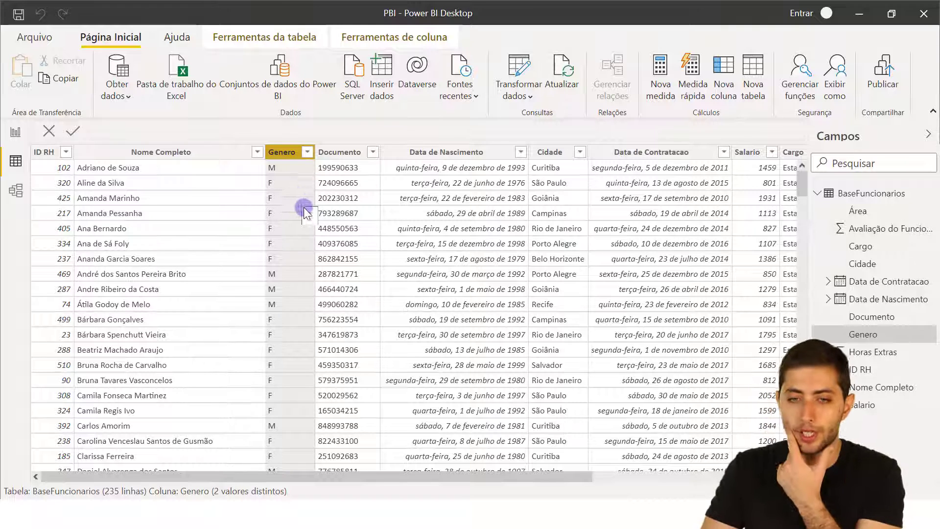
{"action": "left_click", "coordinate": [532, 497]}
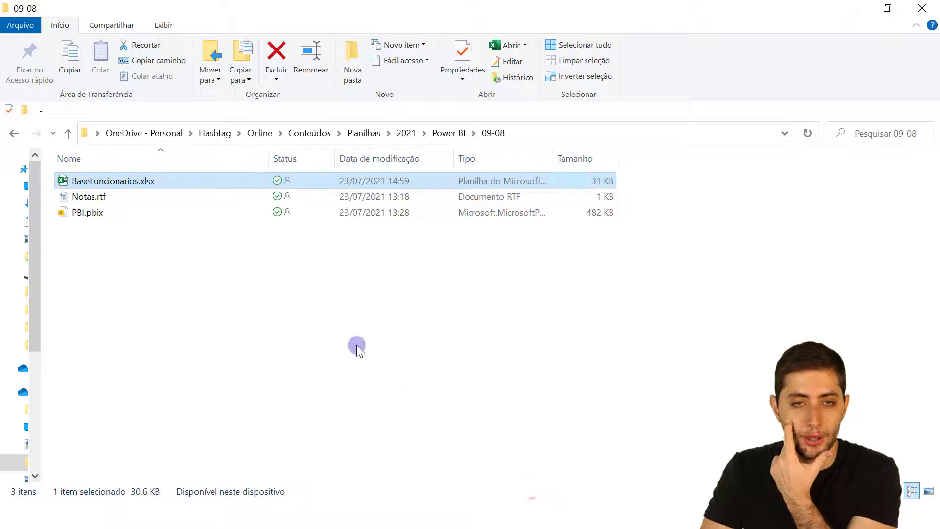
Open BaseFuncionarios.xlsx and rename the Genero header in C1 to Gênero.
{"action": "double_click", "coordinate": [202, 180]}
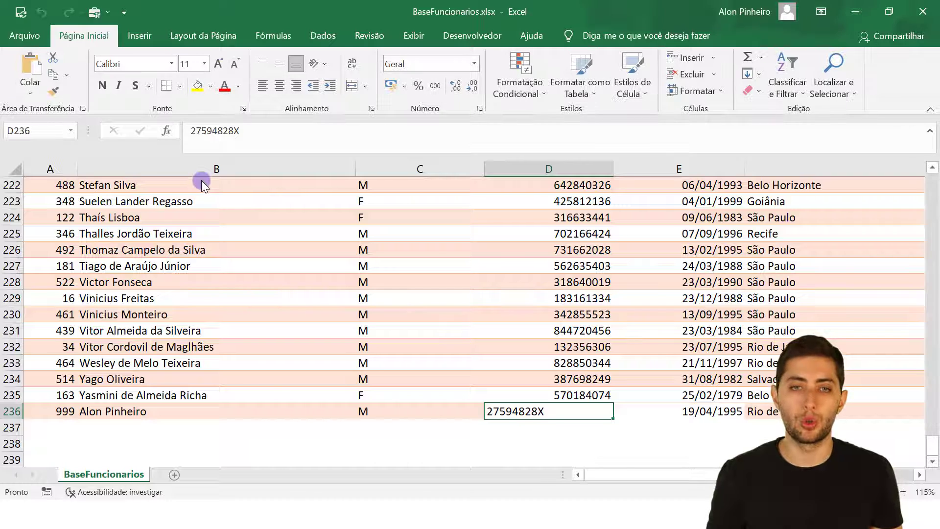
{"action": "key", "text": "ctrl+Home"}
{"action": "key", "text": "Right"}
{"action": "key", "text": "Right"}
{"action": "key", "text": "Right"}
{"action": "key", "text": "Left"}
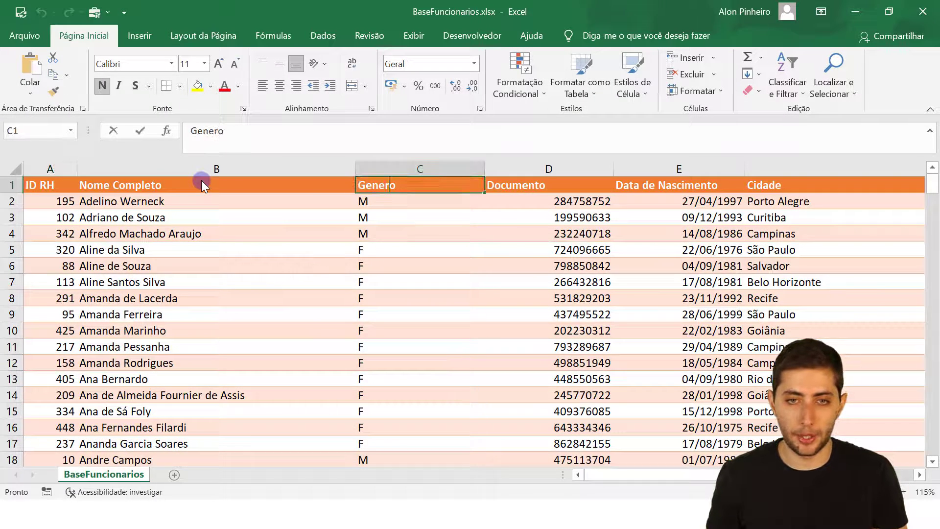
{"action": "key", "text": "F2"}
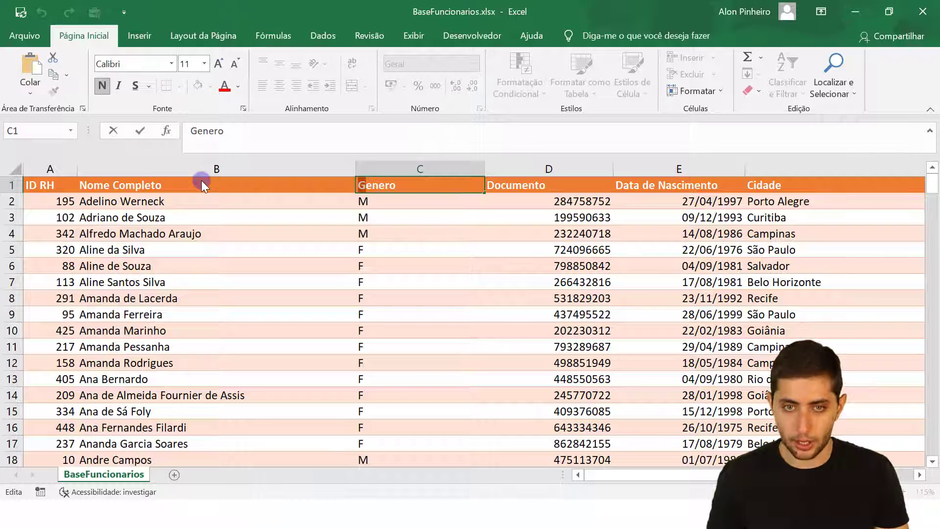
{"action": "type", "text": "ê"}
{"action": "key", "text": "Return"}
{"action": "key", "text": "ctrl+z"}
{"action": "key", "text": "F2"}
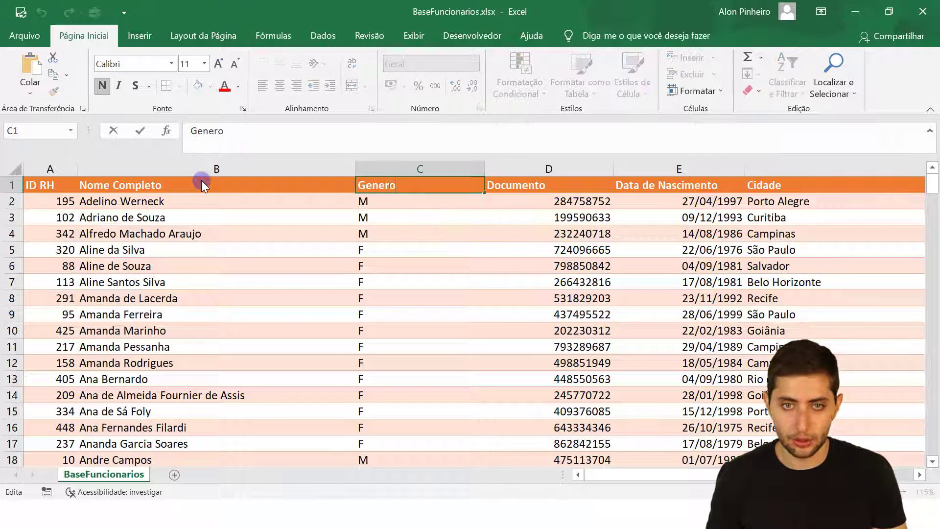
{"action": "type", "text": "ê"}
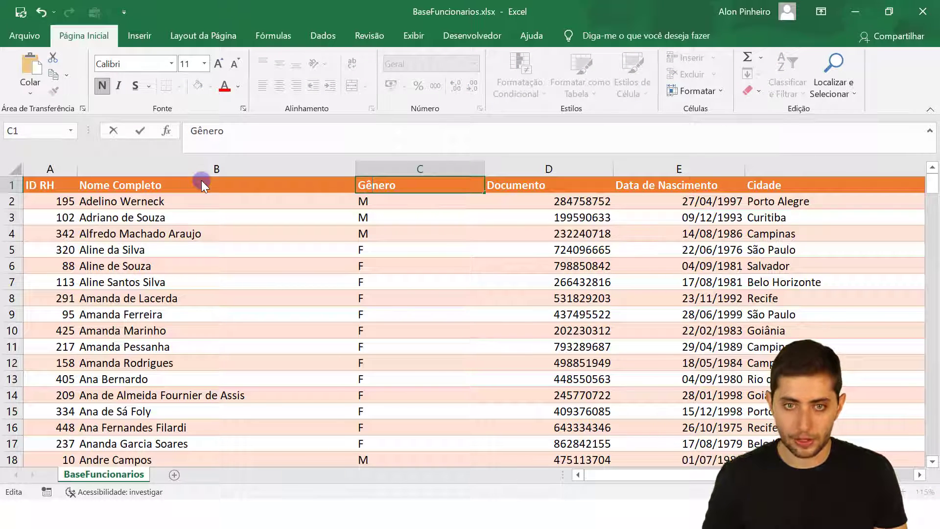
{"action": "key", "text": "Return"}
Save the workbook and close Excel.
{"action": "key", "text": "ctrl+Home"}
{"action": "key", "text": "alt"}
{"action": "key", "text": "alt"}
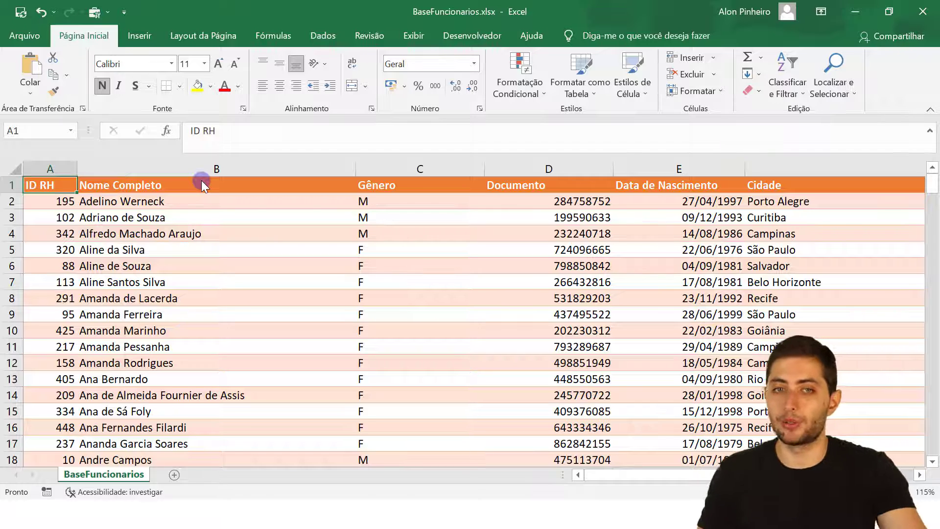
{"action": "left_click", "coordinate": [919, 12]}
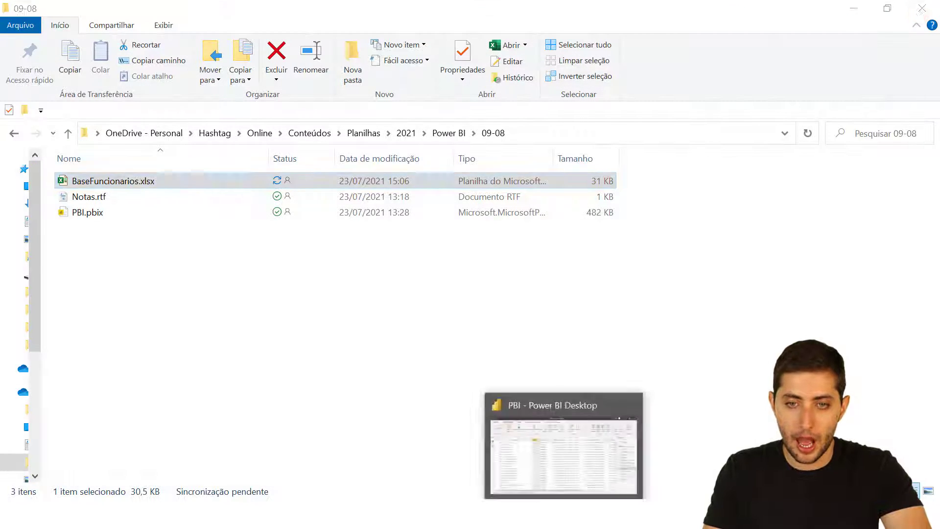
Refresh the report data, dismiss the missing 'Genero' column error, and open Power Query Editor.
{"action": "left_click", "coordinate": [577, 445]}
{"action": "left_click", "coordinate": [557, 81]}
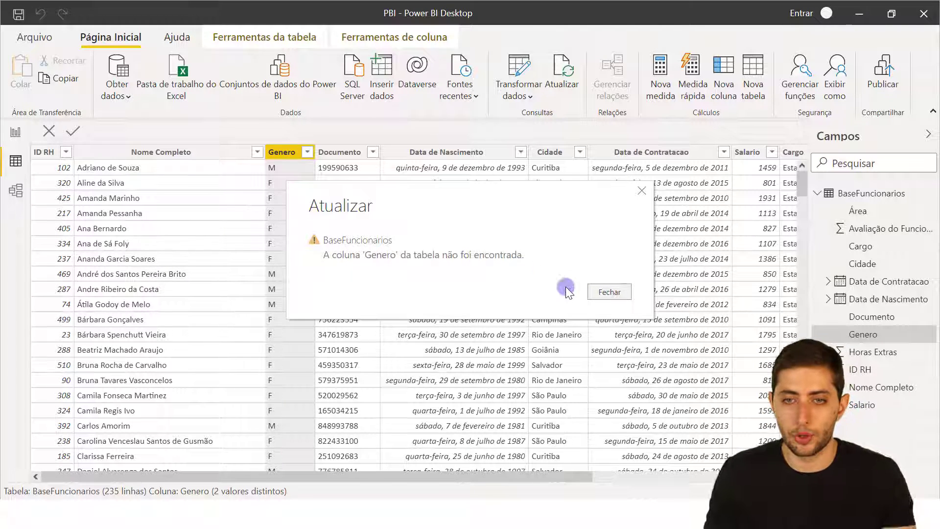
{"action": "left_click", "coordinate": [599, 294]}
{"action": "left_click", "coordinate": [525, 69]}
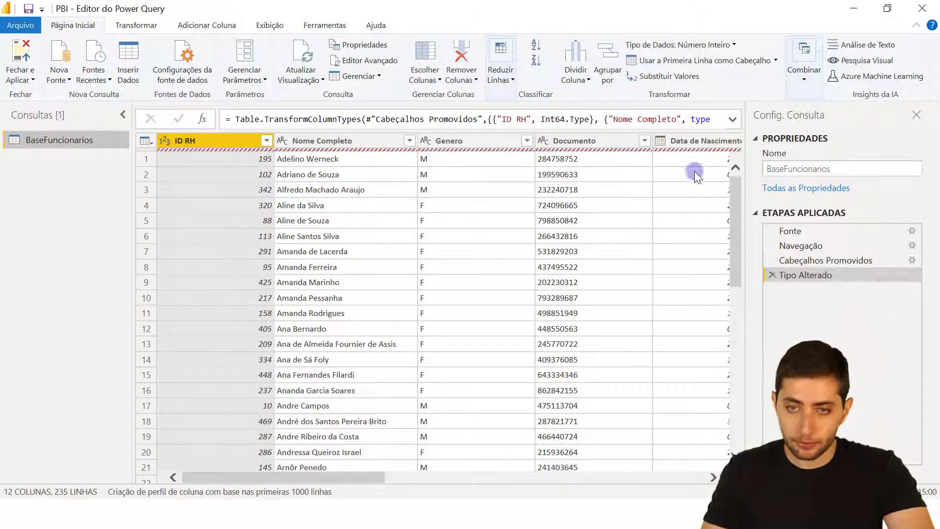
Step through Fonte, Navegação and promoted headers to locate the Genero error in Tipo Alterado.
{"action": "left_click", "coordinate": [318, 63]}
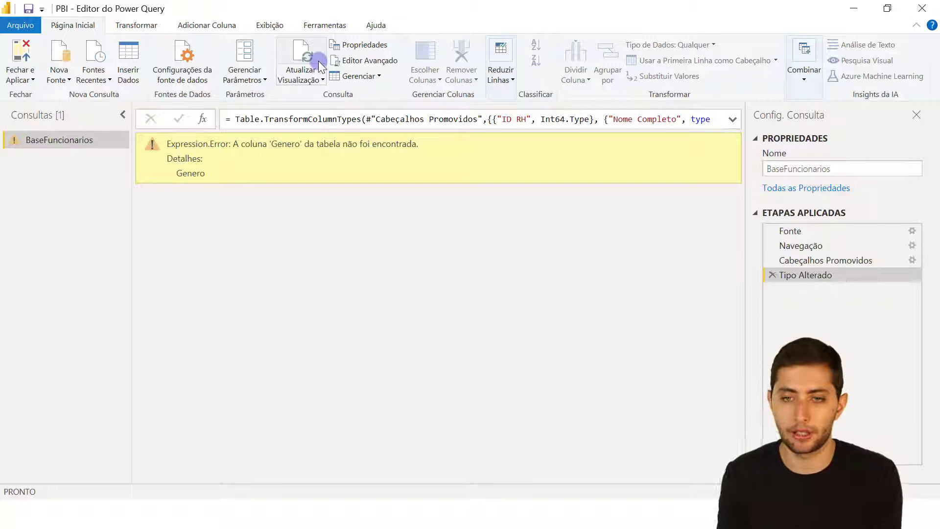
{"action": "left_click", "coordinate": [813, 234]}
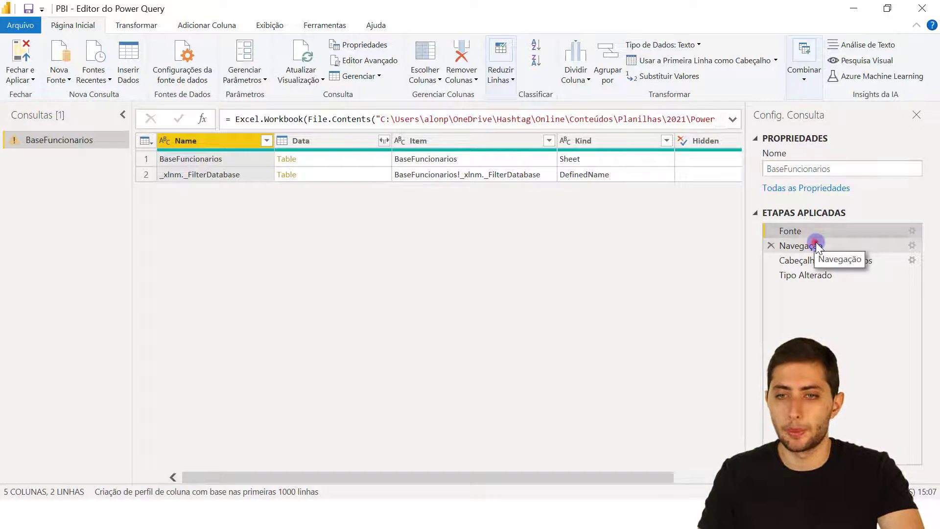
{"action": "left_click", "coordinate": [816, 243]}
{"action": "left_click", "coordinate": [812, 261]}
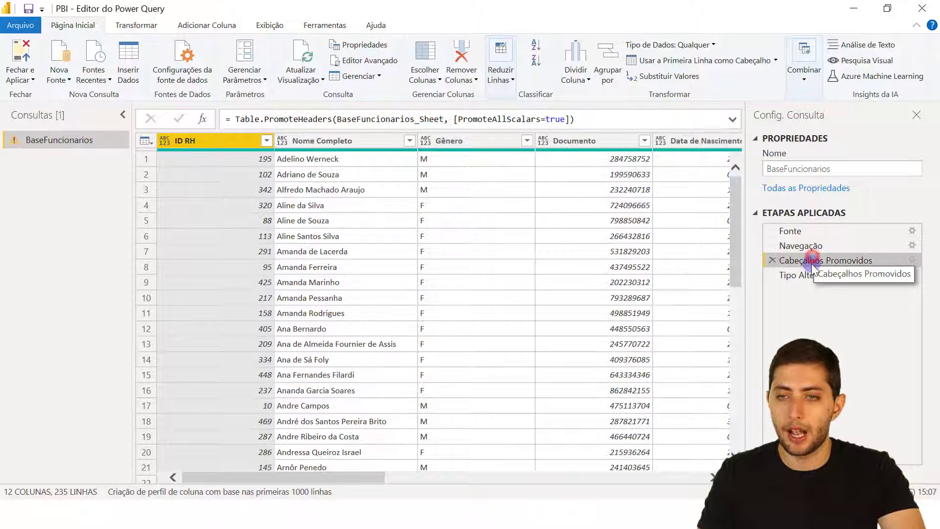
{"action": "left_click", "coordinate": [803, 275]}
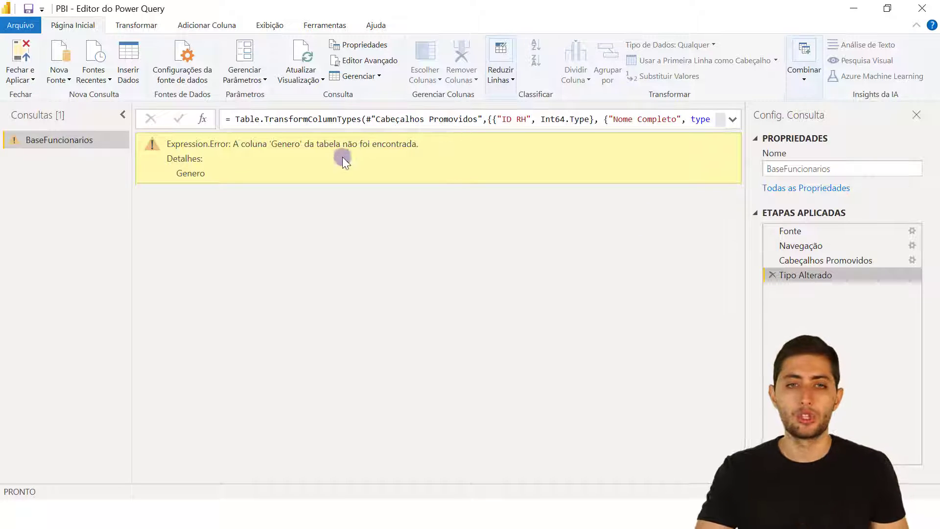
Correct the Tipo Alterado formula to reference "Gênero" instead of "Genero".
{"action": "left_click_drag", "start_coordinate": [271, 145], "coordinate": [302, 144]}
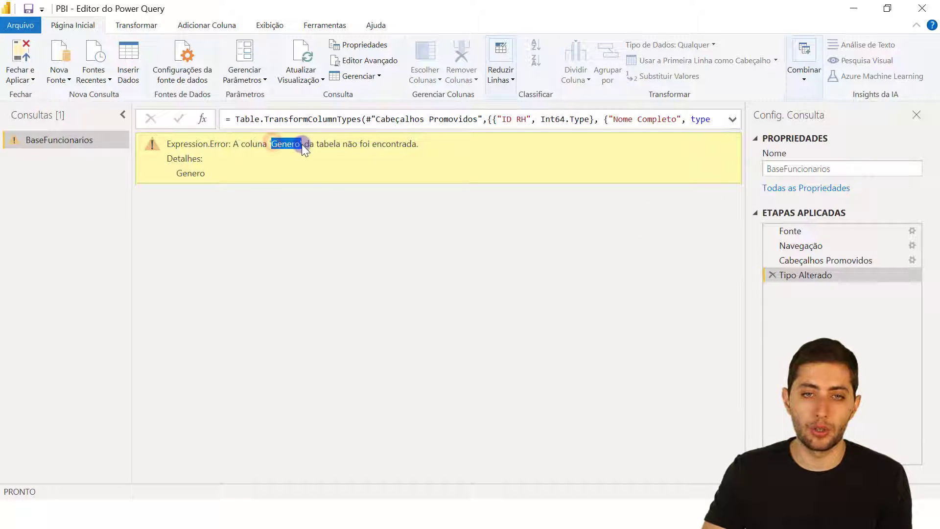
{"action": "left_click", "coordinate": [726, 119]}
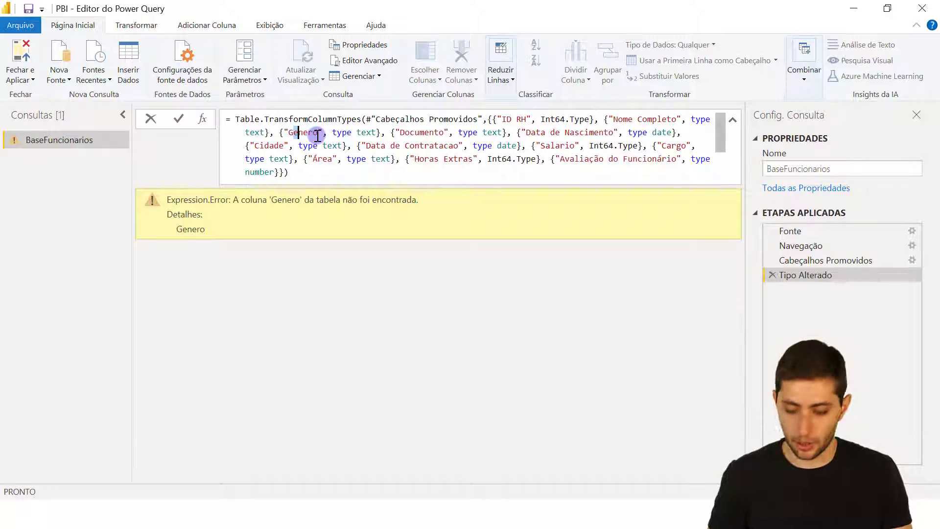
{"action": "key", "text": "Return"}
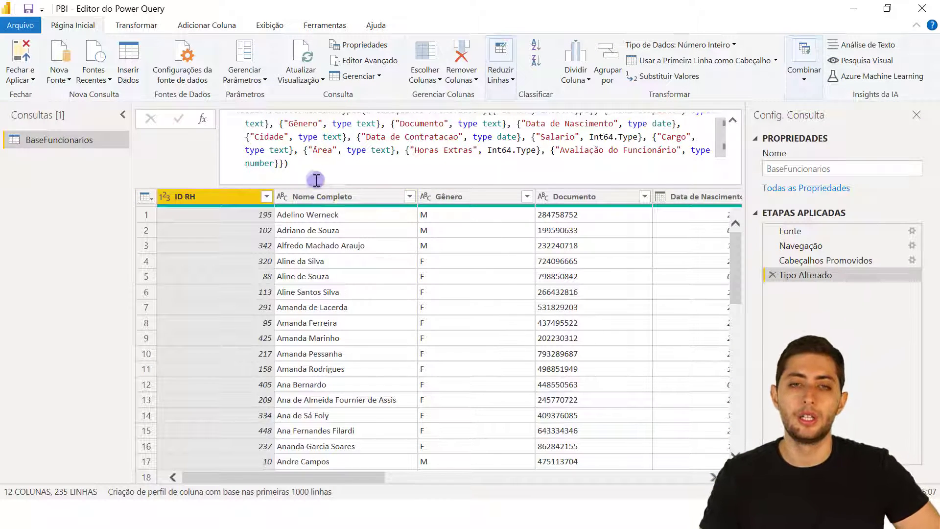
Rename the Gênero column to Sexo, then select BaseFuncionarios.xlsx in the 09-08 folder.
{"action": "double_click", "coordinate": [450, 197]}
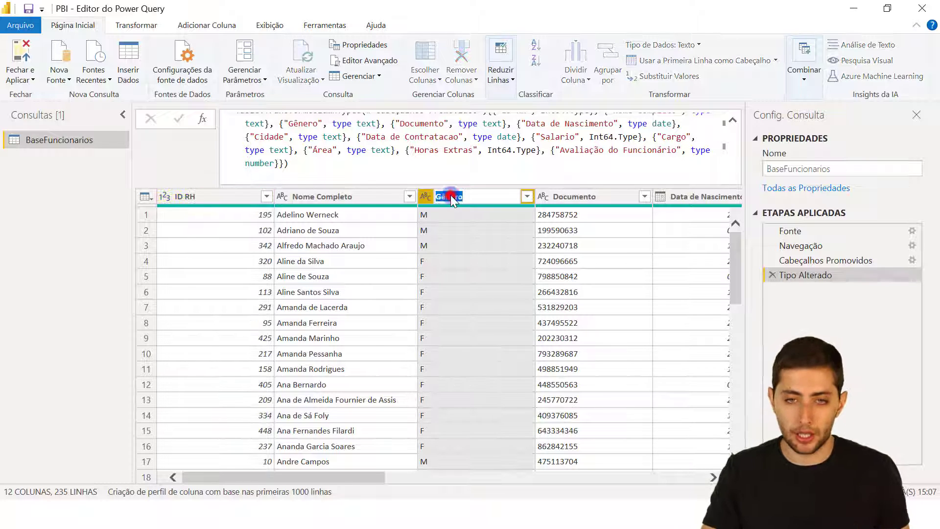
{"action": "type", "text": "Sexo"}
{"action": "key", "text": "Return"}
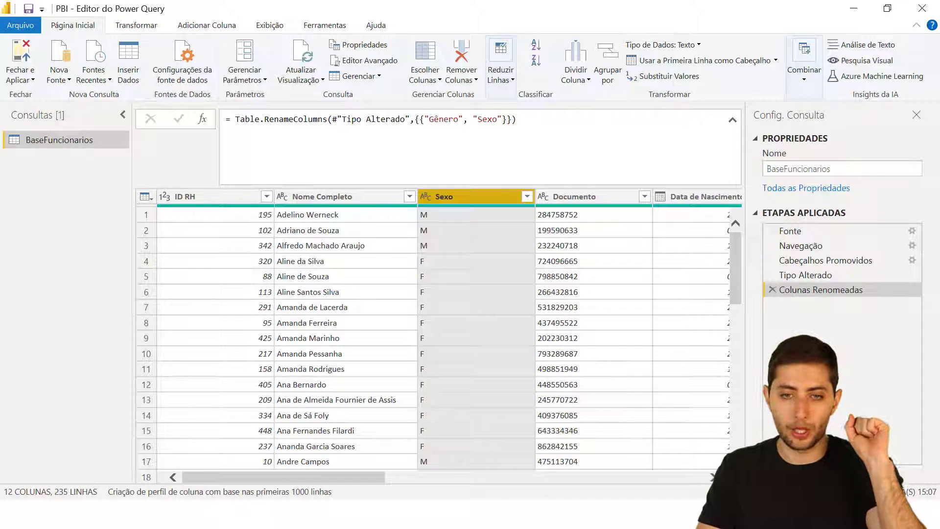
{"action": "left_click", "coordinate": [470, 435]}
{"action": "left_click", "coordinate": [114, 180]}
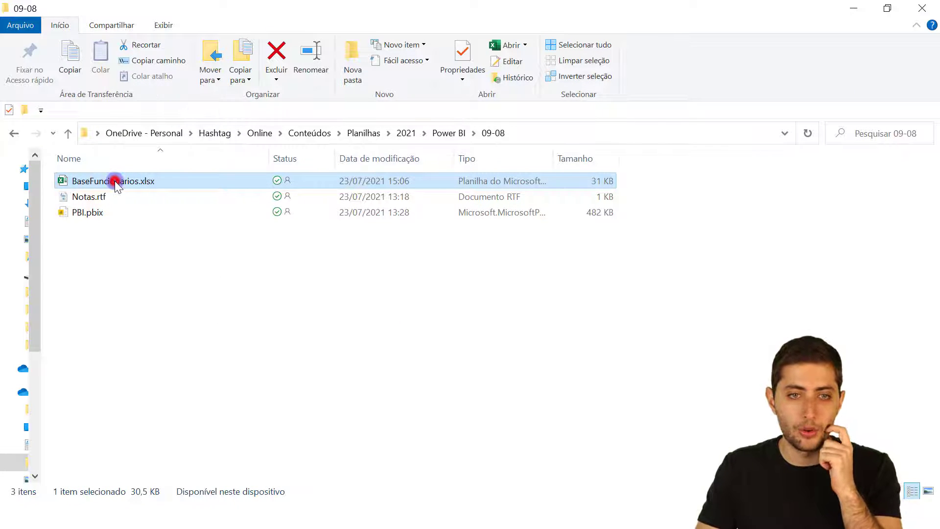
Open BaseFuncionarios.xlsx to confirm cell C1 still reads Gênero, then close it.
{"action": "double_click", "coordinate": [114, 180]}
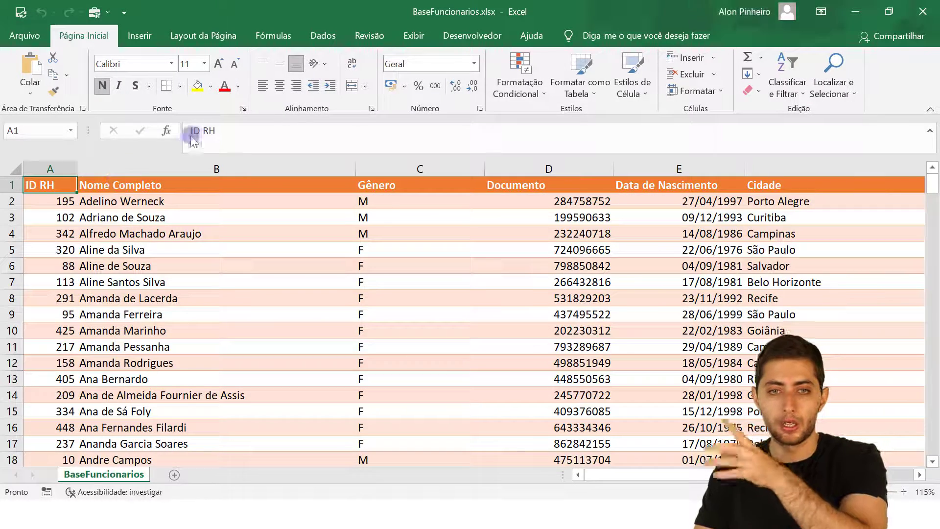
{"action": "left_click", "coordinate": [379, 186]}
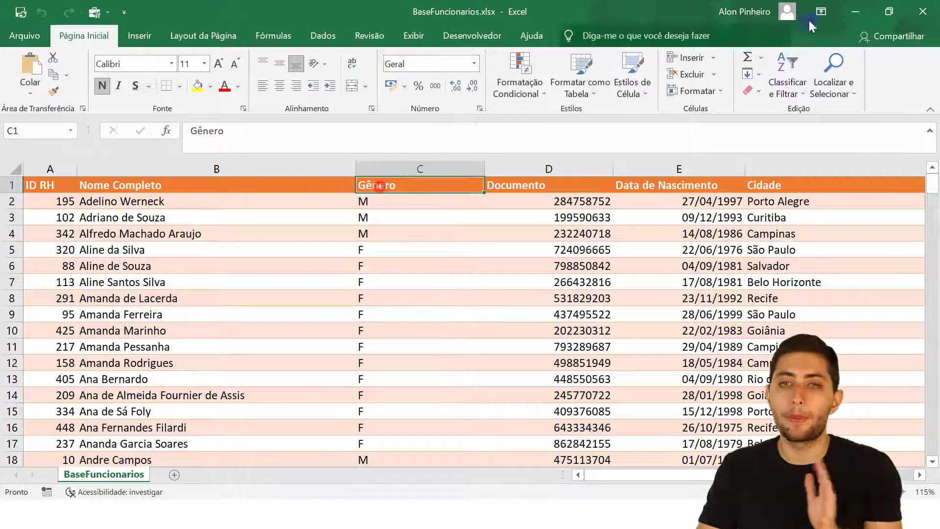
{"action": "left_click", "coordinate": [923, 11]}
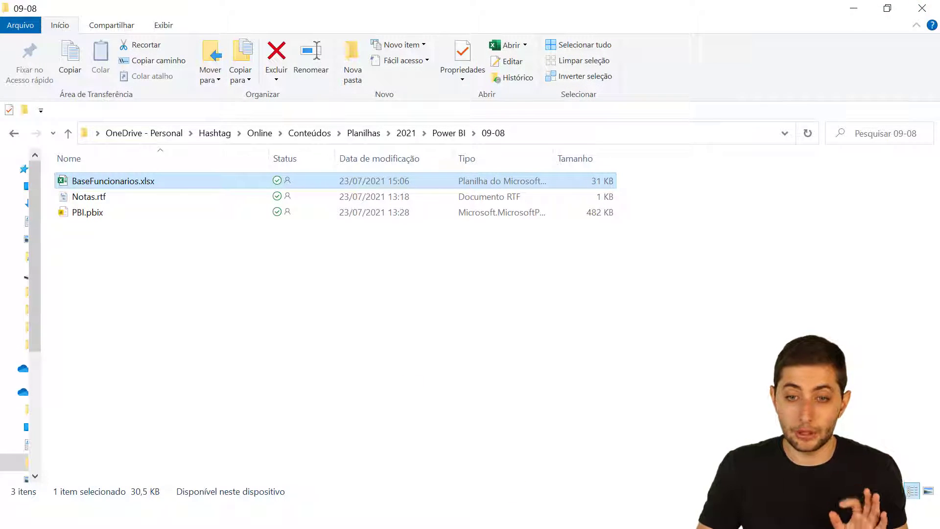
{"action": "left_click", "coordinate": [613, 473]}
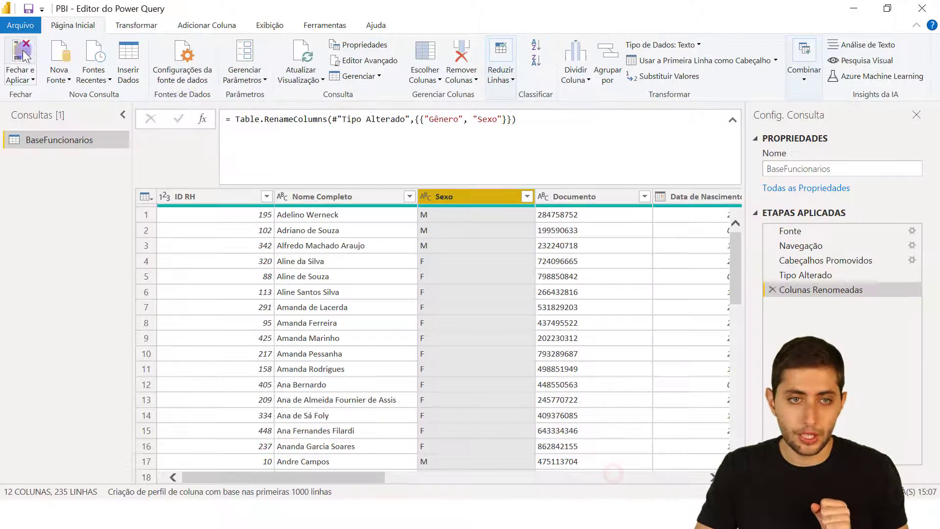
Close and apply the query, verify the Sexo column in BaseFuncionarios, and refresh.
{"action": "left_click", "coordinate": [29, 52]}
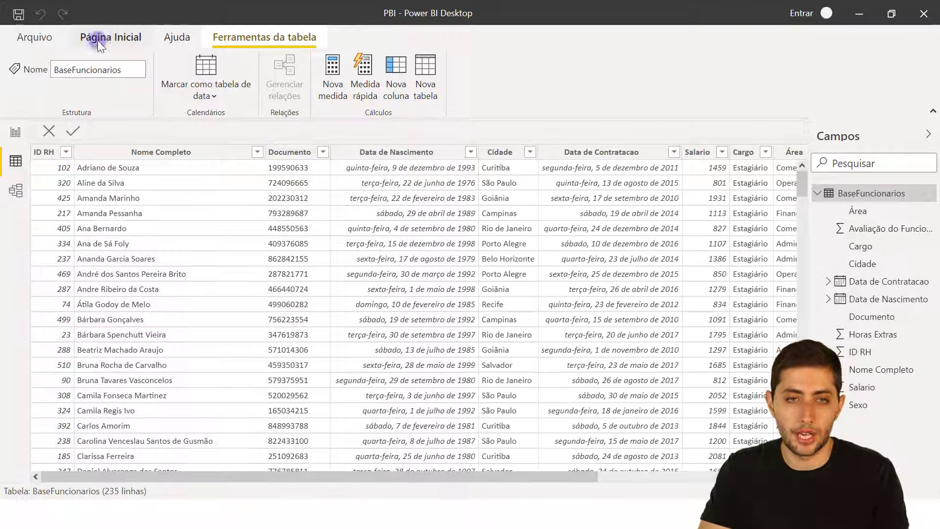
{"action": "left_click", "coordinate": [100, 42]}
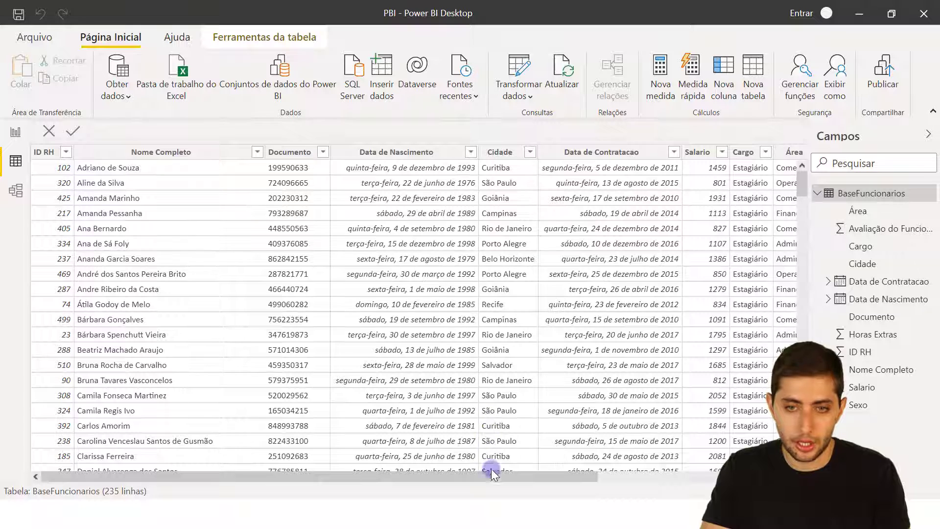
{"action": "left_click_drag", "start_coordinate": [493, 474], "coordinate": [684, 465]}
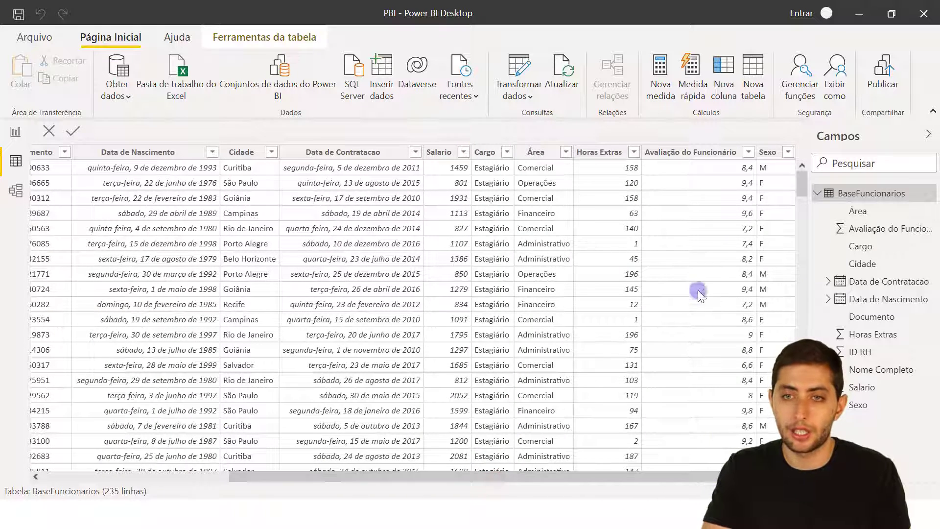
{"action": "left_click", "coordinate": [770, 152]}
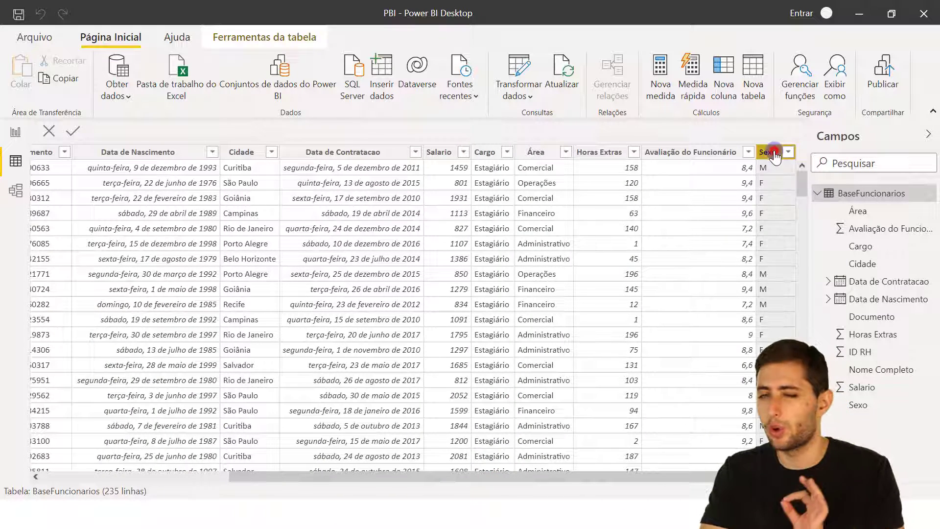
{"action": "left_click", "coordinate": [119, 38]}
{"action": "left_click", "coordinate": [559, 86]}
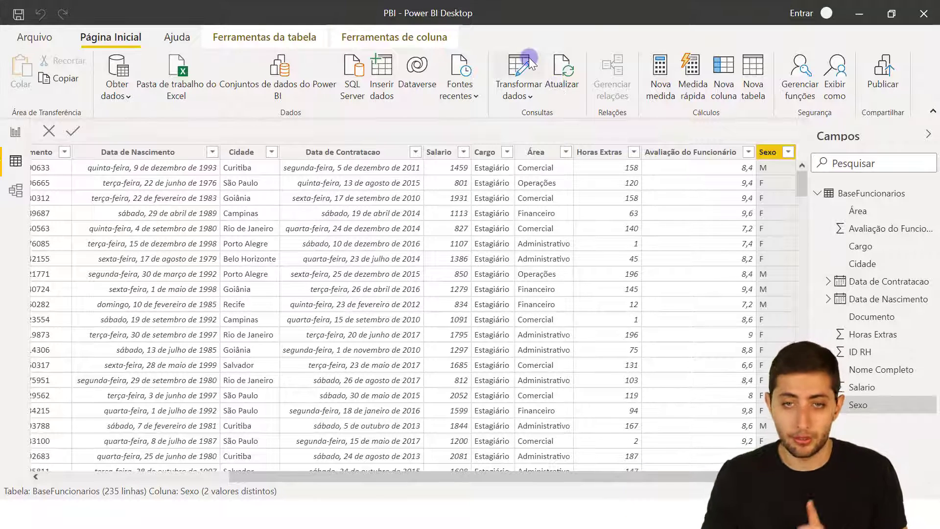
{"action": "left_click", "coordinate": [513, 67]}
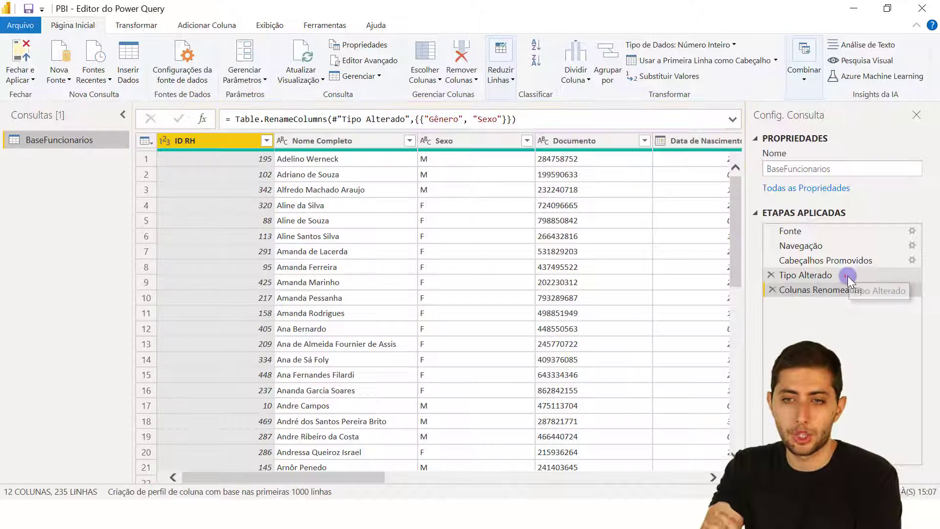
{"action": "left_click", "coordinate": [848, 275]}
{"action": "left_click", "coordinate": [733, 119]}
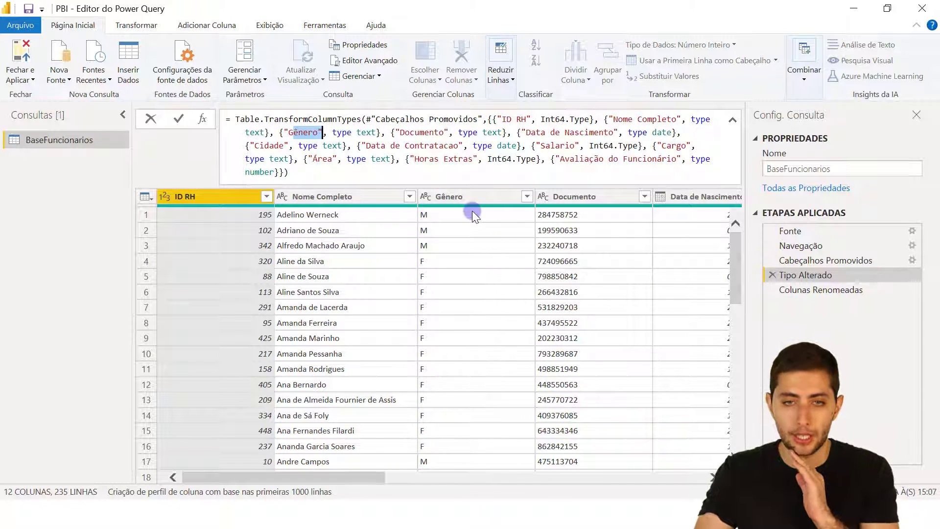
{"action": "left_click", "coordinate": [498, 198]}
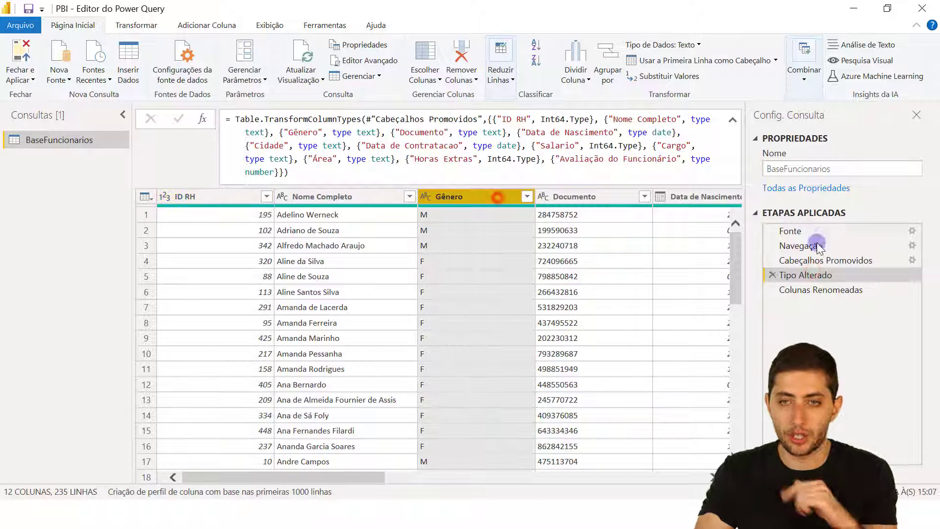
{"action": "left_click", "coordinate": [825, 289]}
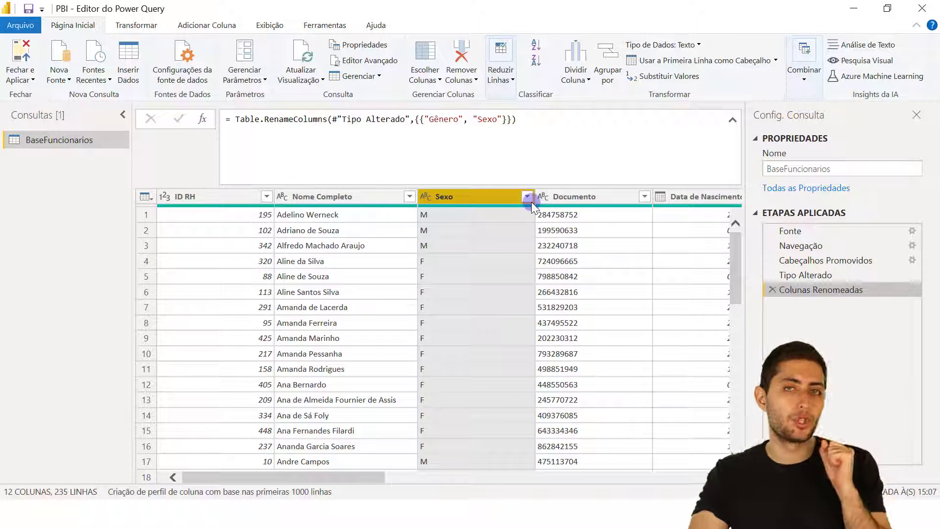
{"action": "left_click", "coordinate": [21, 61]}
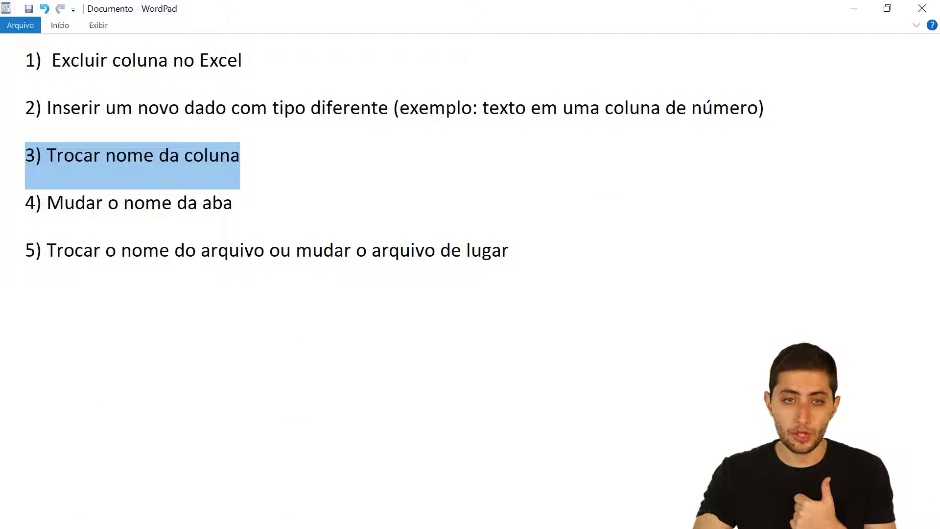
{"action": "left_click_drag", "start_coordinate": [309, 216], "coordinate": [2, 191]}
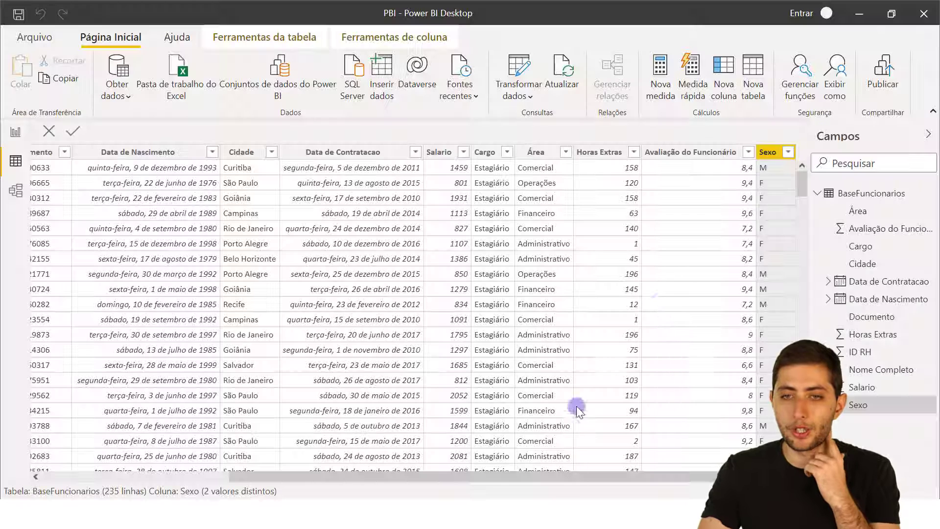
{"action": "left_click", "coordinate": [856, 195]}
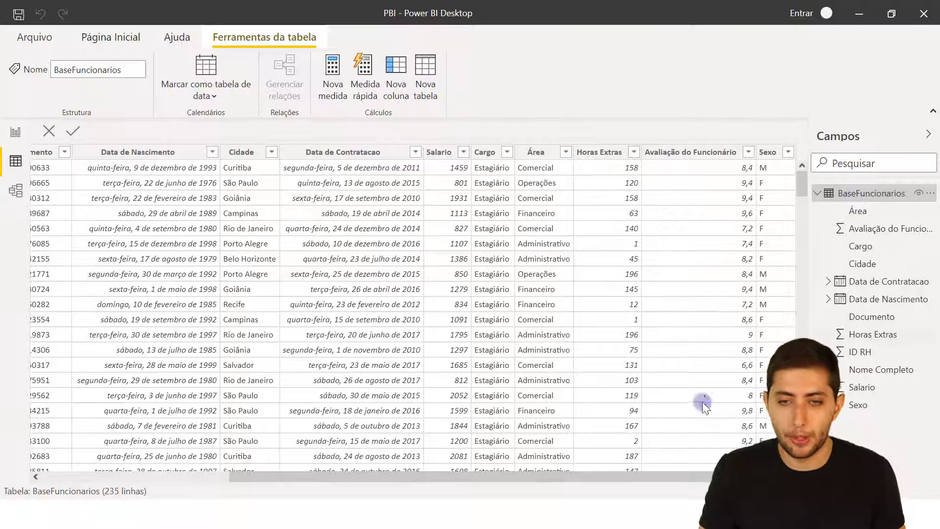
{"action": "key", "text": "alt+Tab"}
Open BaseFuncionarios.xlsx, prefix the sheet name with 'Cadastro' to make CadastroFuncionarios, and close Excel.
{"action": "left_click", "coordinate": [145, 180]}
{"action": "double_click", "coordinate": [145, 180]}
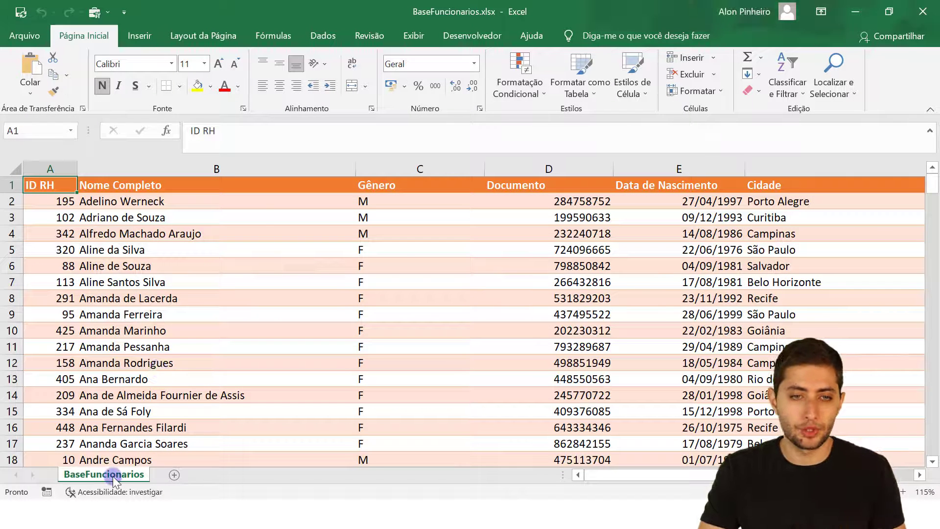
{"action": "double_click", "coordinate": [96, 474]}
{"action": "key", "text": "Home"}
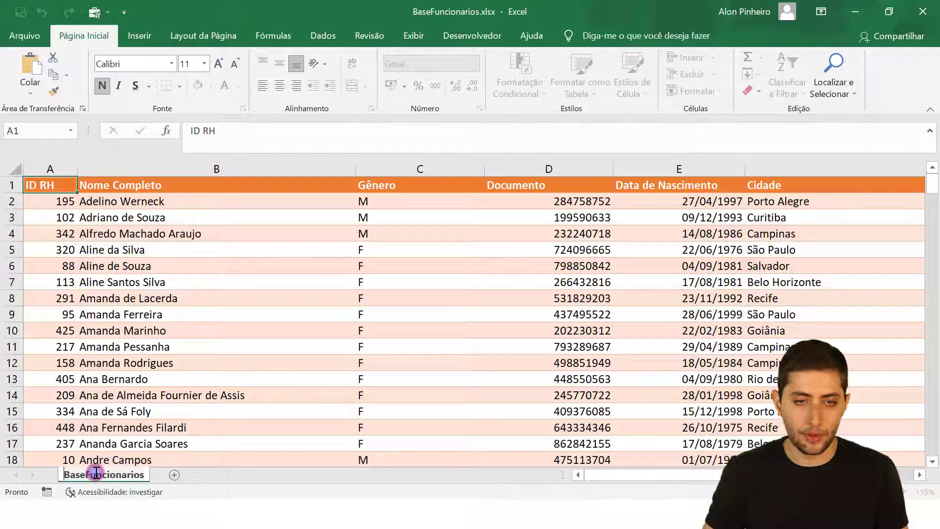
{"action": "type", "text": "Cadastro"}
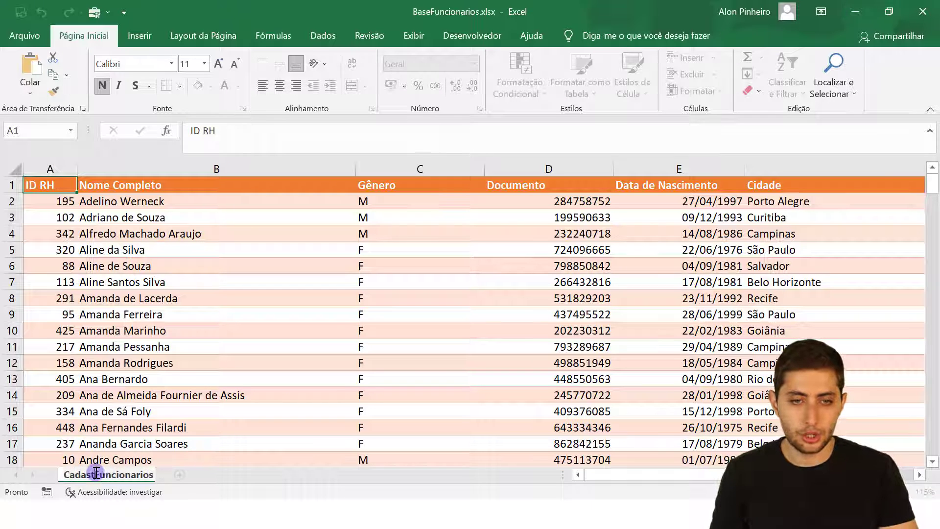
{"action": "key", "text": "Return"}
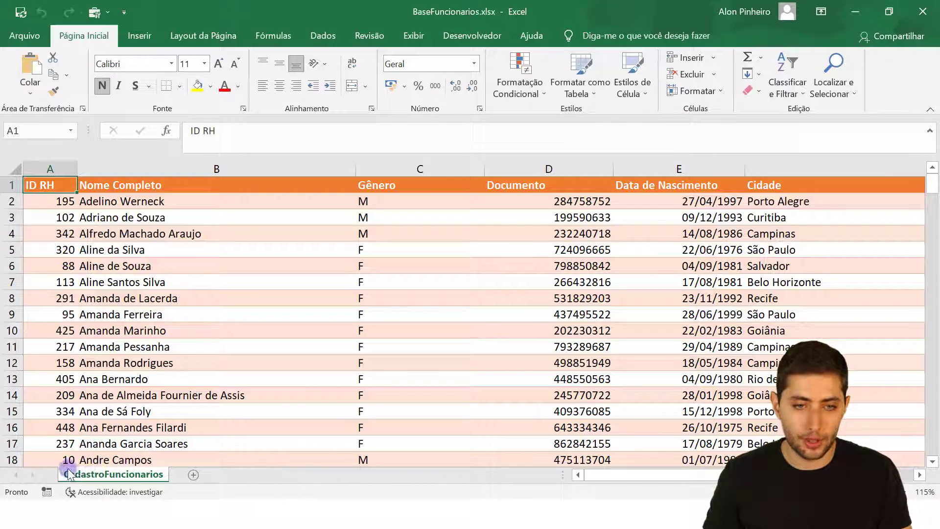
{"action": "left_click", "coordinate": [923, 11]}
Save the workbook, refresh Power BI, dismiss the key-not-found error, and reopen Power Query Editor.
{"action": "left_click", "coordinate": [412, 279]}
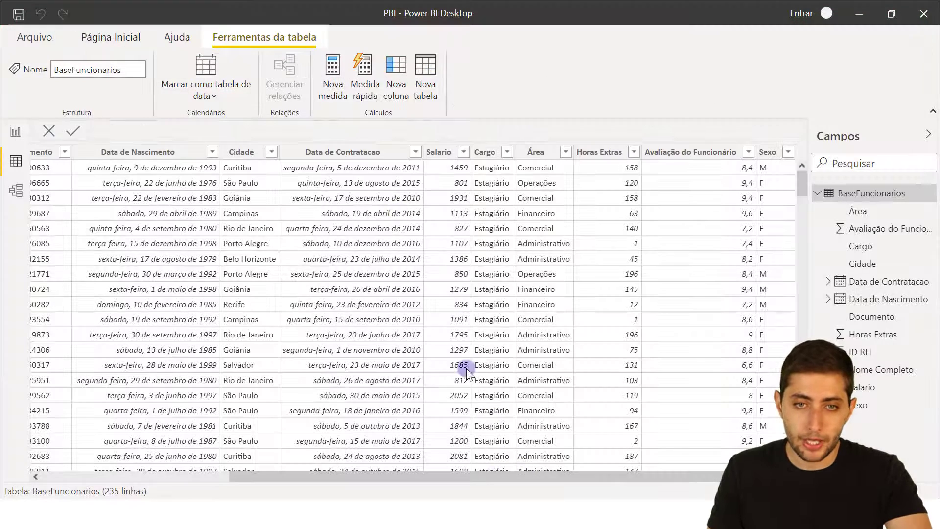
{"action": "left_click", "coordinate": [119, 40]}
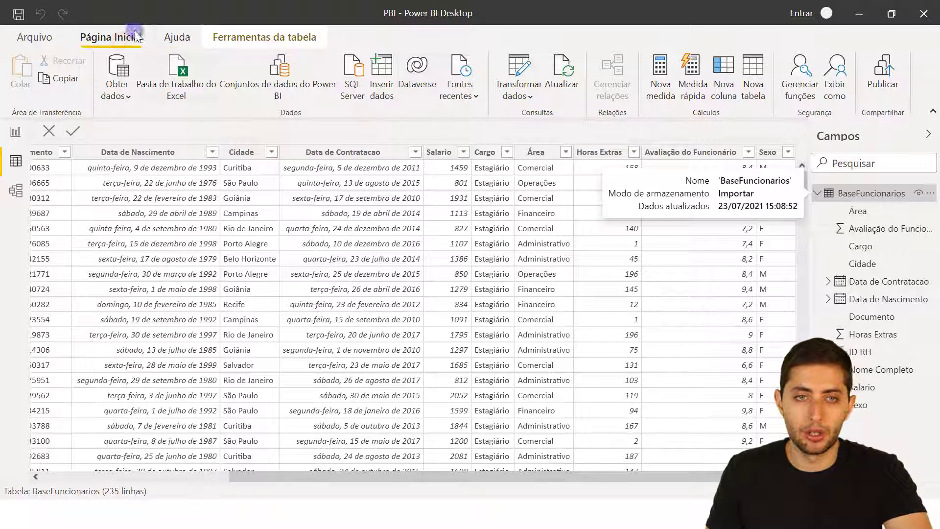
{"action": "left_click", "coordinate": [569, 92]}
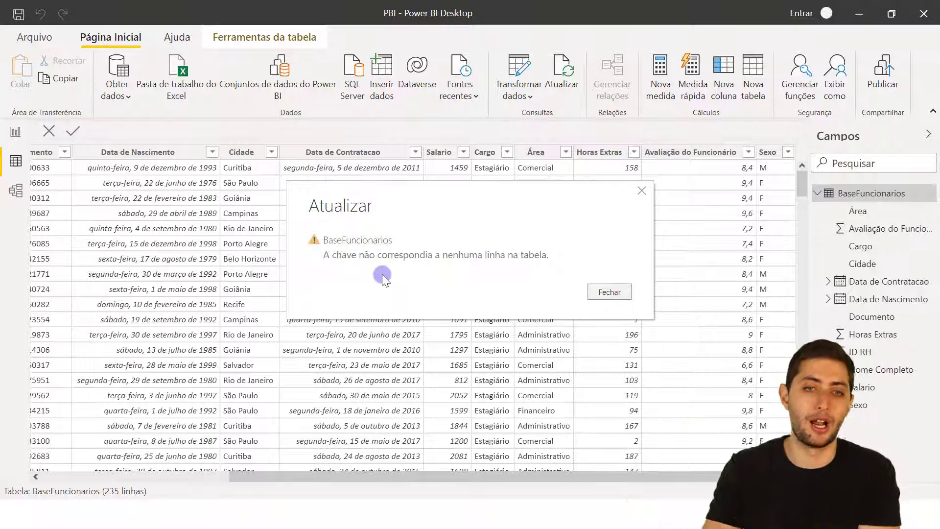
{"action": "left_click", "coordinate": [337, 257]}
{"action": "left_click", "coordinate": [415, 260]}
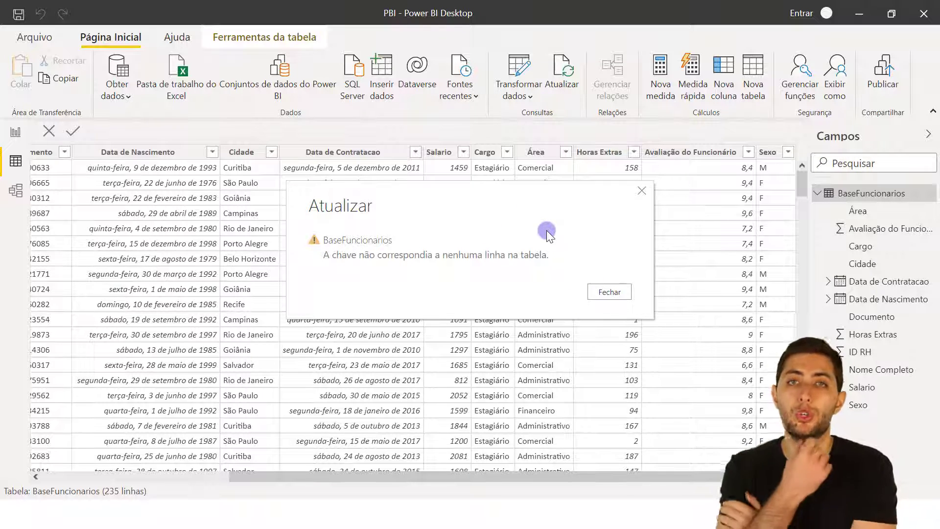
{"action": "left_click", "coordinate": [617, 293]}
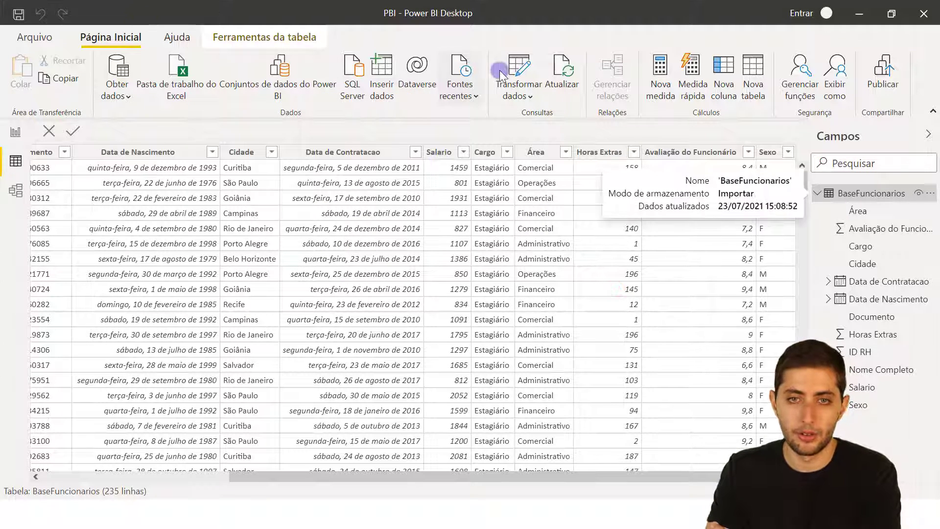
{"action": "left_click", "coordinate": [506, 71]}
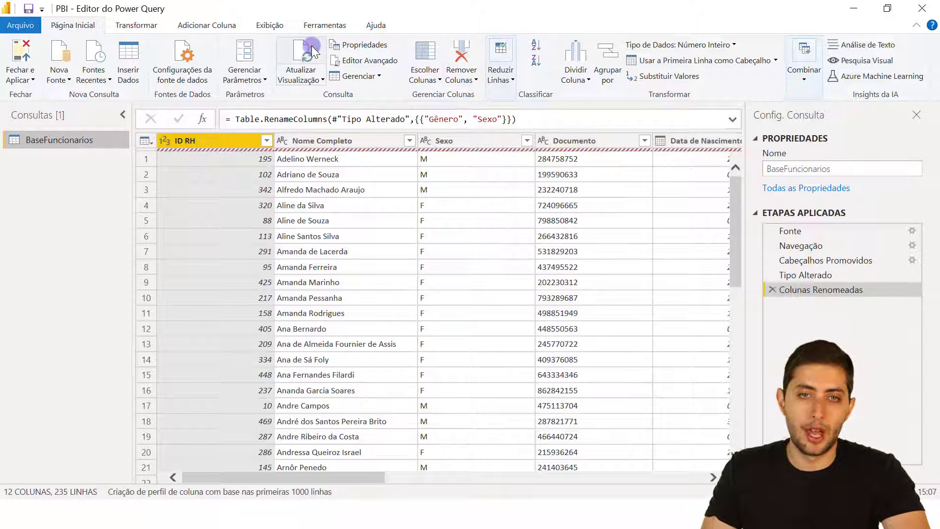
Change the Navegação step's sheet name in the formula from BaseFuncionarios to CadastroFuncionarios.
{"action": "left_click", "coordinate": [310, 49]}
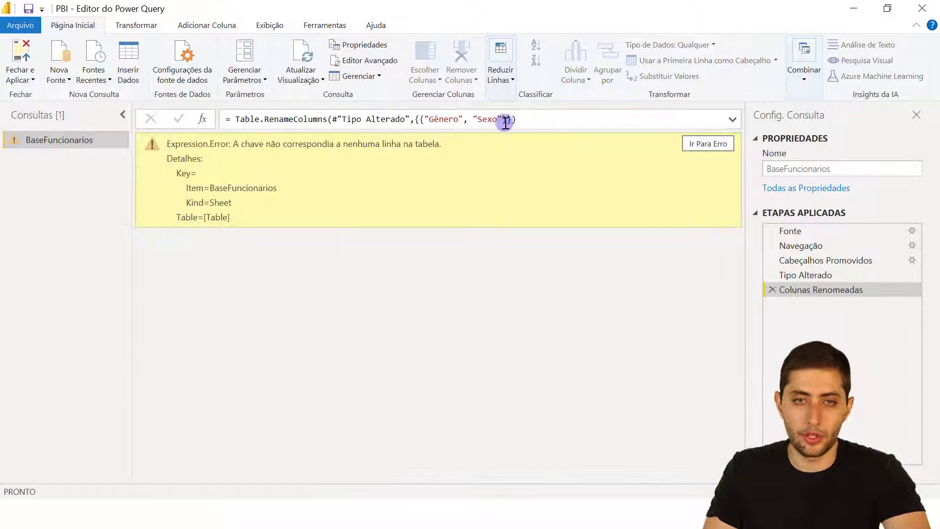
{"action": "left_click", "coordinate": [816, 237]}
{"action": "left_click", "coordinate": [826, 247]}
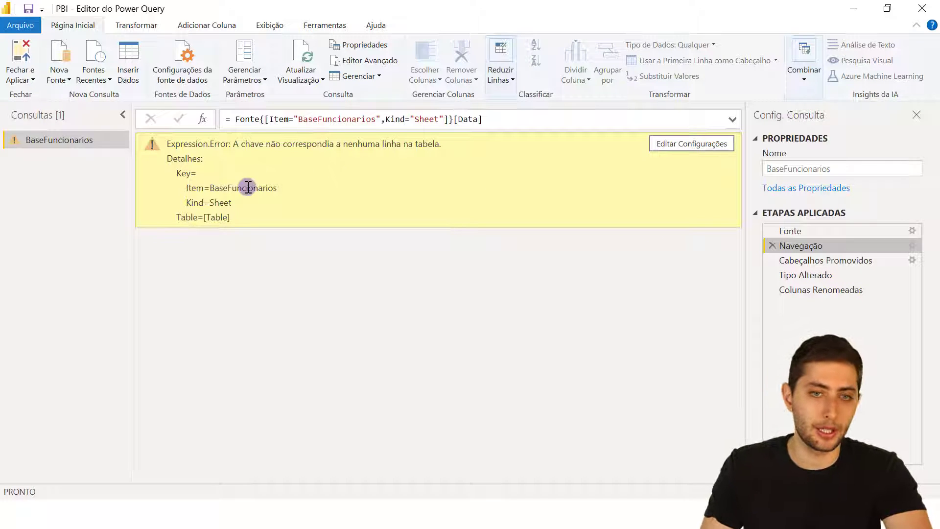
{"action": "left_click", "coordinate": [304, 121]}
{"action": "double_click", "coordinate": [303, 121]}
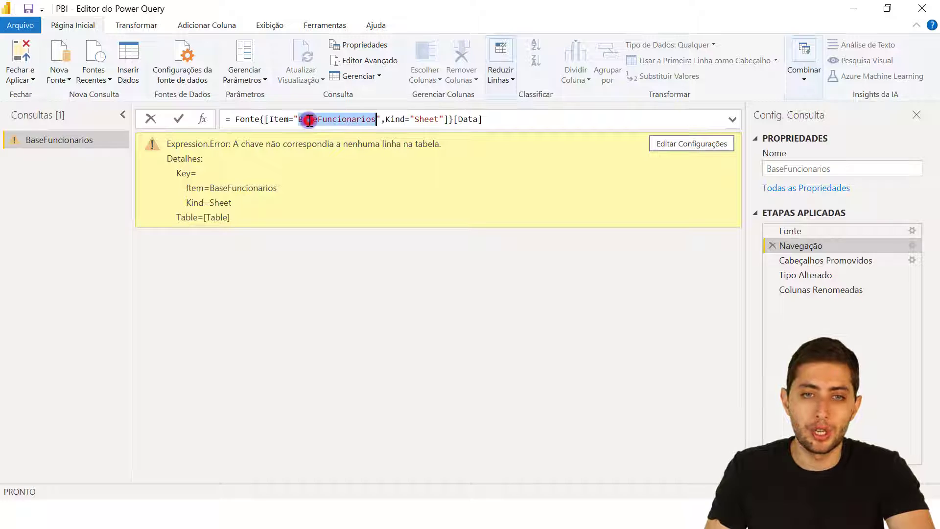
{"action": "double_click", "coordinate": [282, 120]}
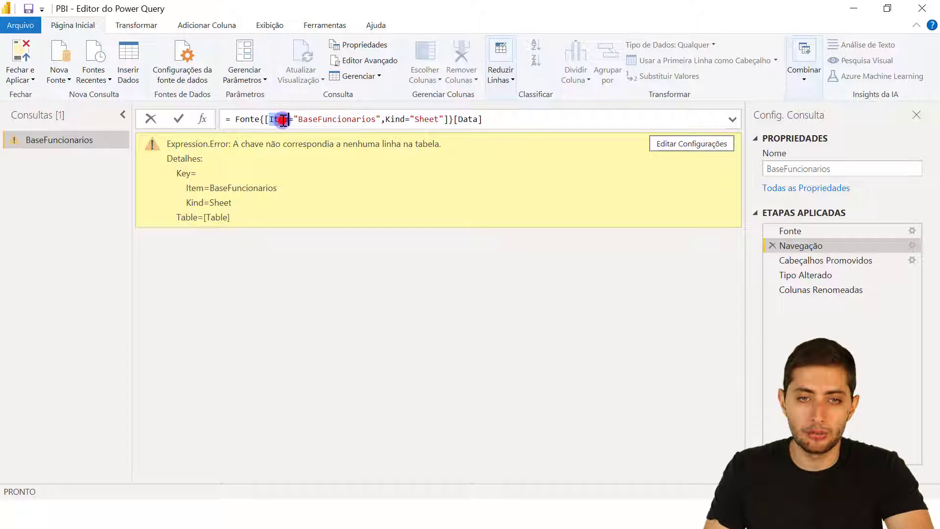
{"action": "double_click", "coordinate": [316, 121]}
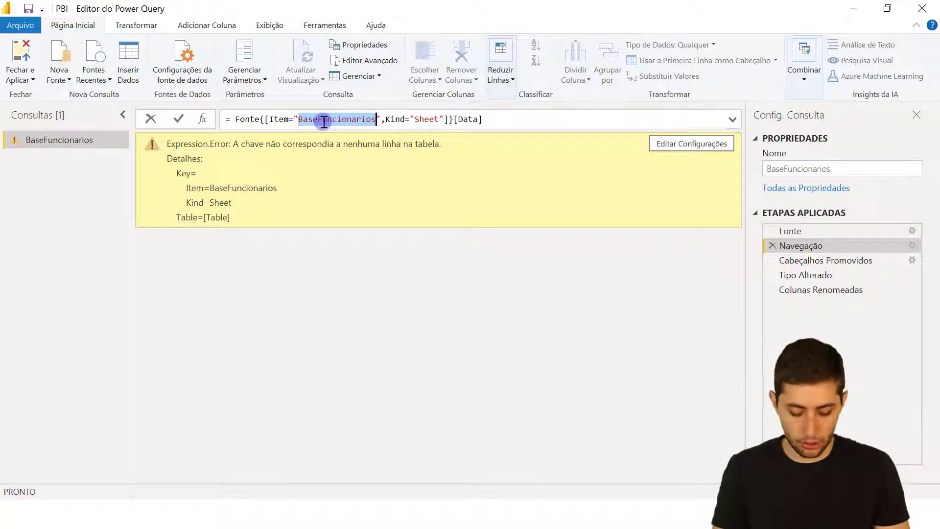
{"action": "type", "text": "CadastroFuncio"}
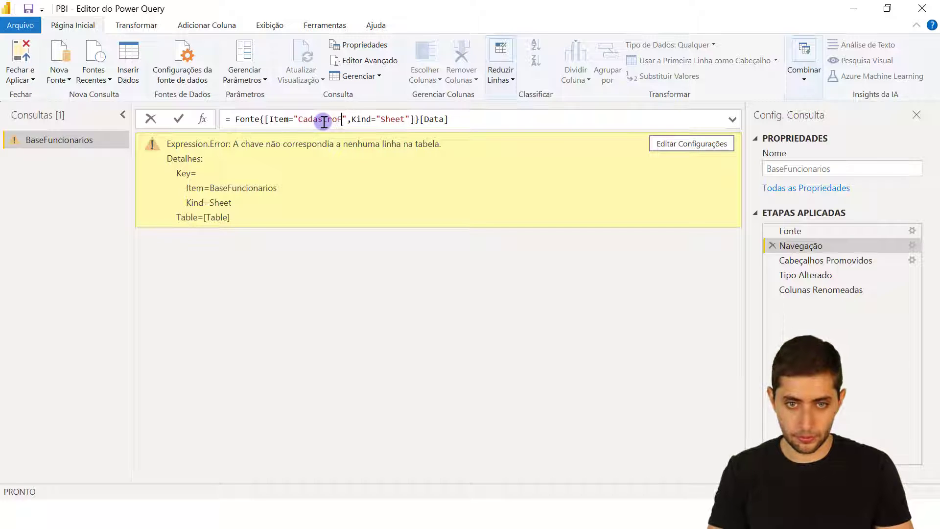
{"action": "type", "text": "na"}
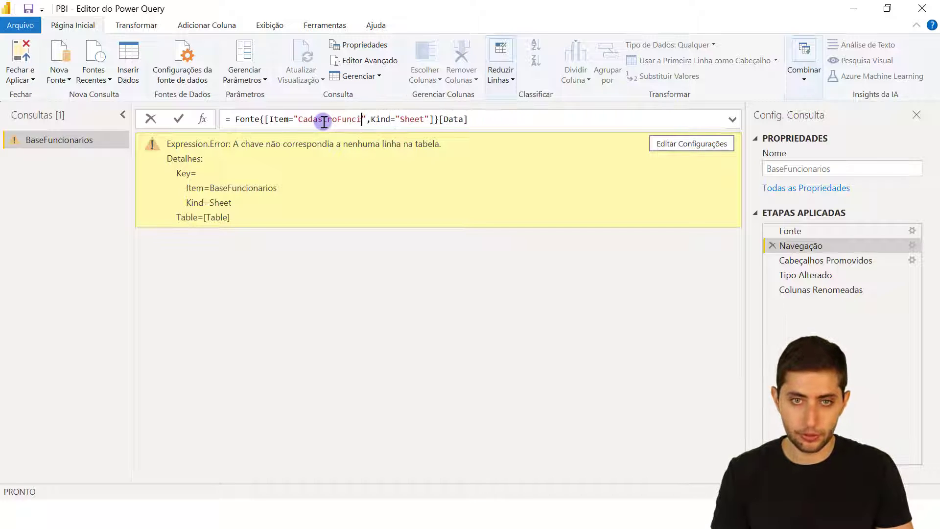
{"action": "type", "text": "rios"}
{"action": "key", "text": "Return"}
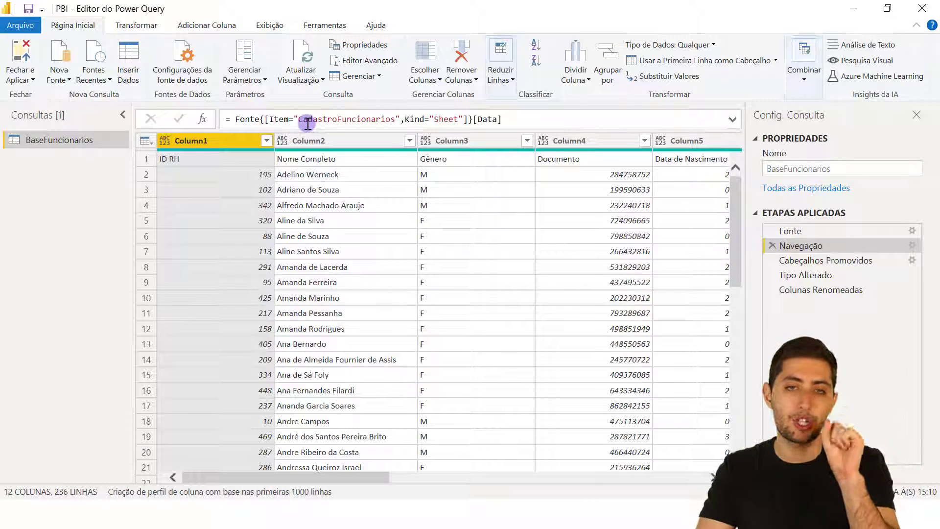
Test case sensitivity by changing the sheet name to lowercase 'cadastroFuncionarios'.
{"action": "left_click", "coordinate": [305, 122]}
{"action": "double_click", "coordinate": [303, 122]}
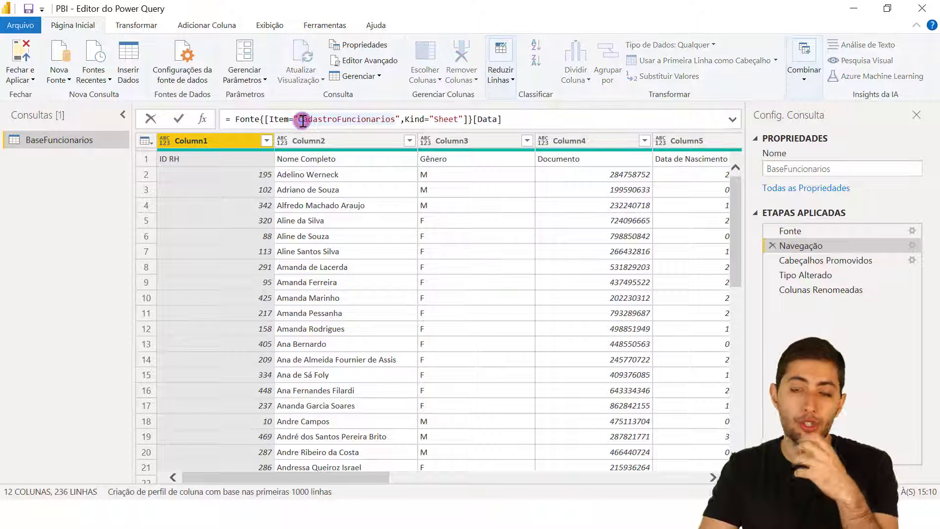
{"action": "left_click", "coordinate": [302, 122]}
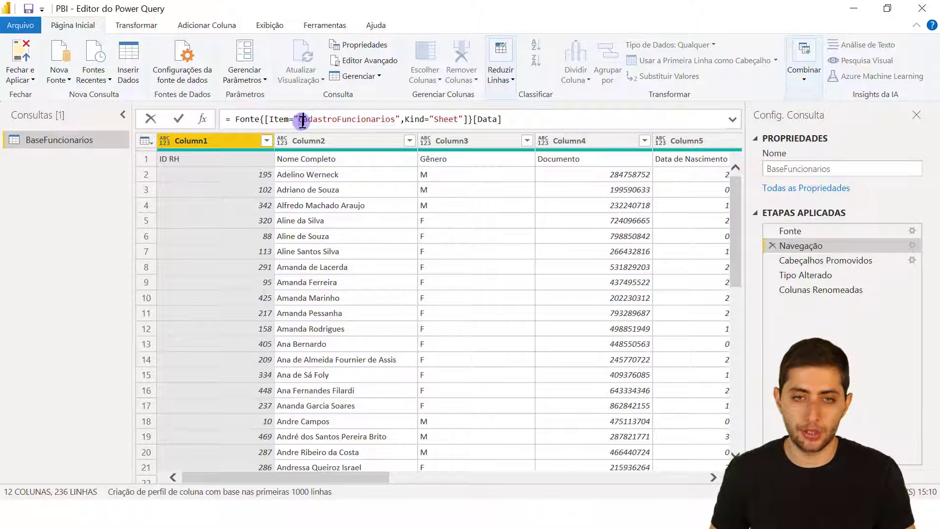
{"action": "double_click", "coordinate": [302, 122]}
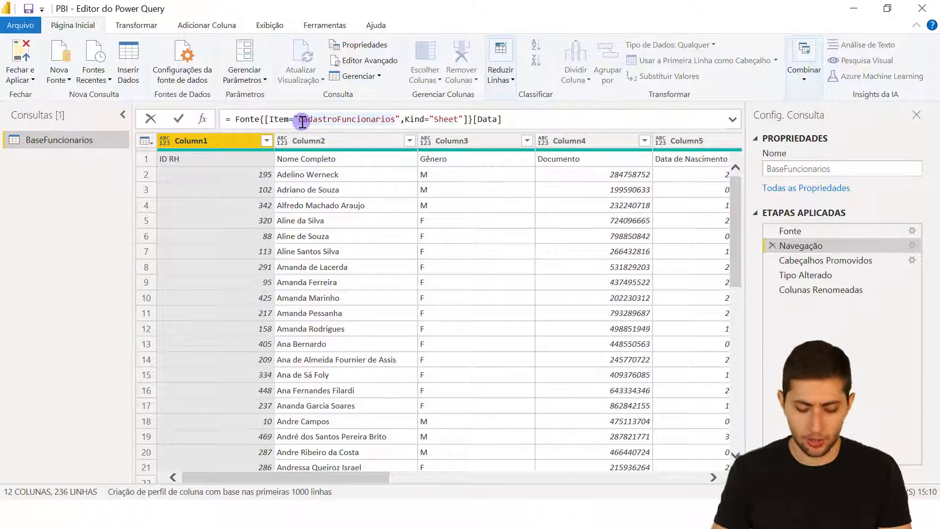
{"action": "key", "text": "End"}
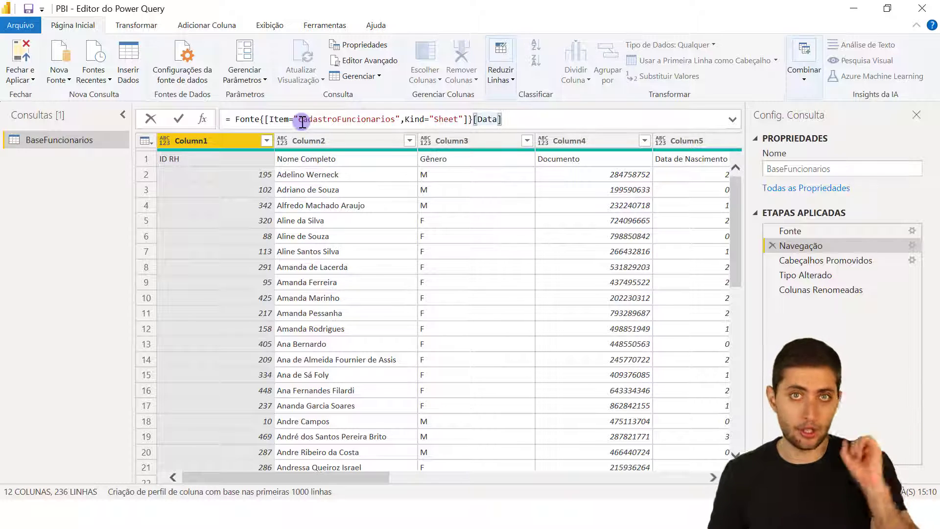
{"action": "left_click", "coordinate": [303, 122]}
{"action": "key", "text": "Delete"}
{"action": "type", "text": "c"}
{"action": "key", "text": "Return"}
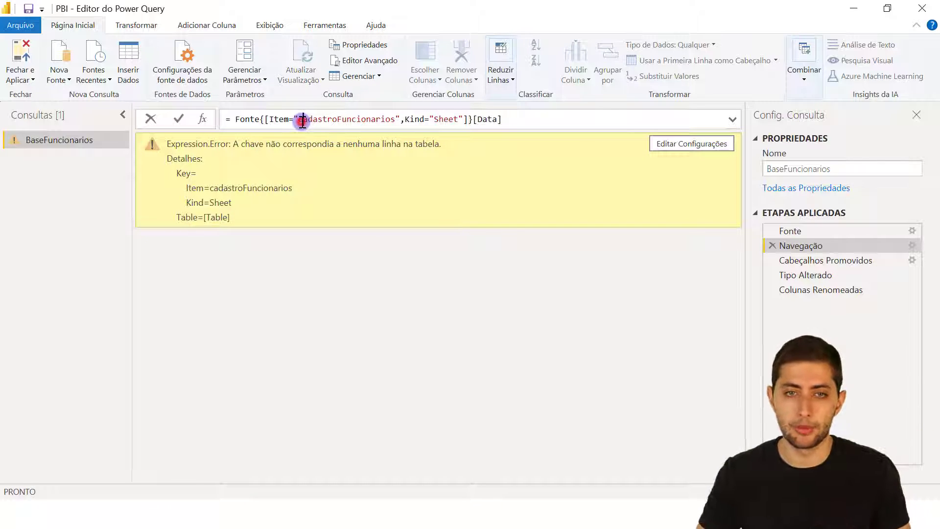
Restore the capital C in 'CadastroFuncionarios' and check the Colunas Renomeadas result.
{"action": "left_click", "coordinate": [303, 122]}
{"action": "key", "text": "Delete"}
{"action": "type", "text": "C"}
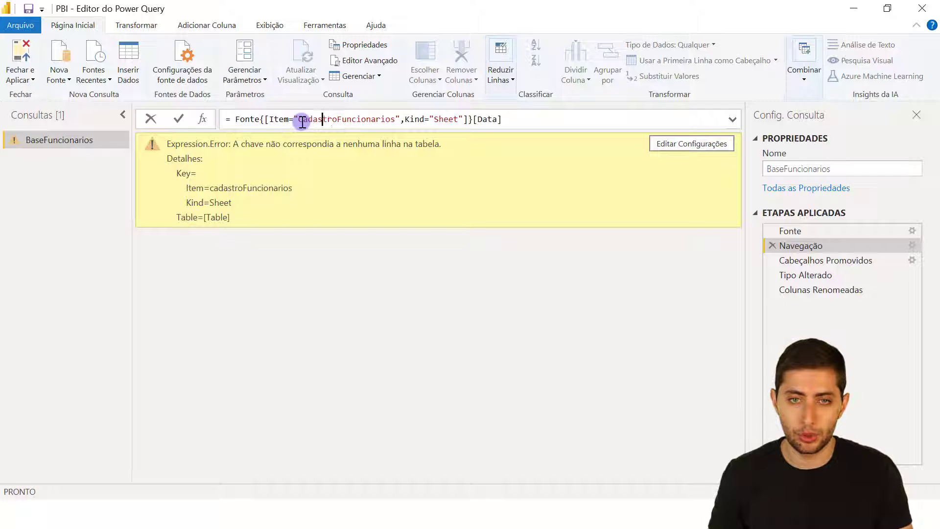
{"action": "key", "text": "Return"}
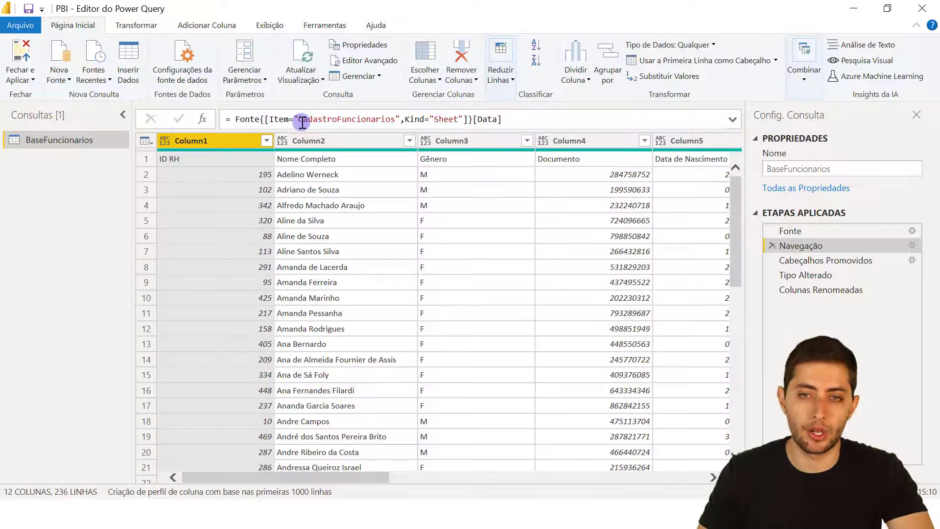
{"action": "left_click", "coordinate": [866, 287]}
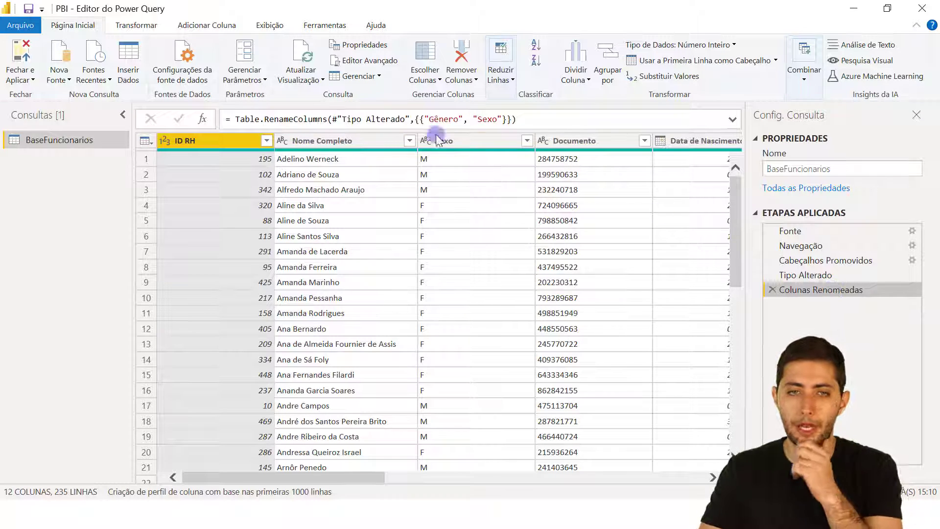
Close and apply the repaired query so BaseFuncionarios reloads into the report.
{"action": "left_click", "coordinate": [32, 53]}
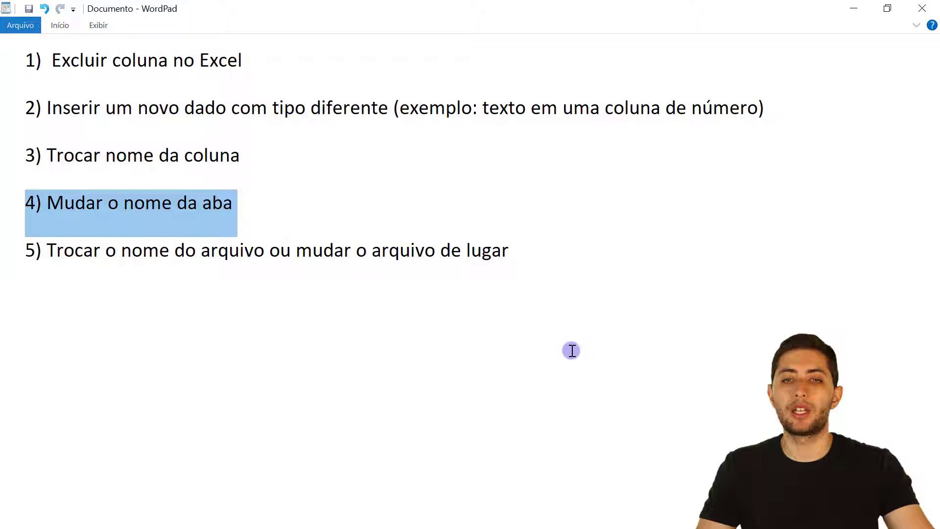
{"action": "left_click", "coordinate": [569, 262]}
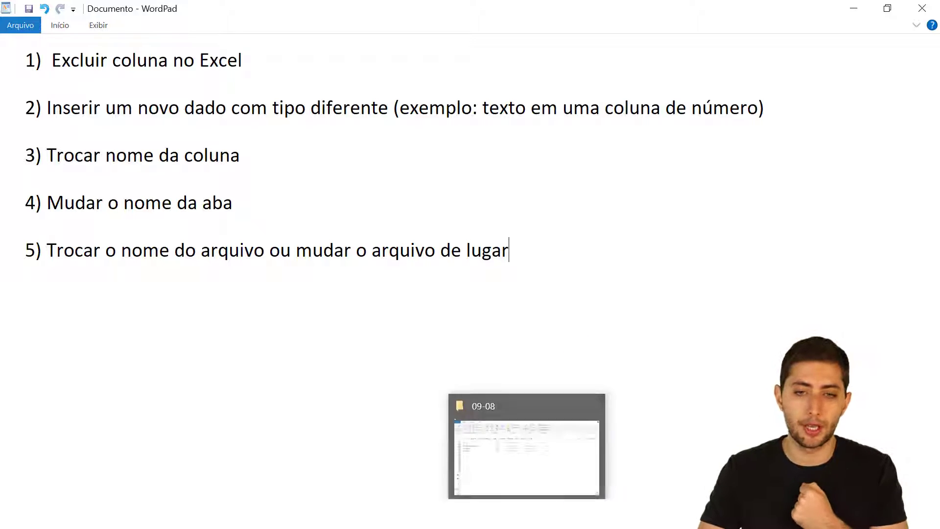
Rename BaseFuncionarios.xlsx to Funcionarios.xlsx by deleting 'Base', then return to Power BI.
{"action": "left_click", "coordinate": [528, 446]}
{"action": "left_click", "coordinate": [151, 177]}
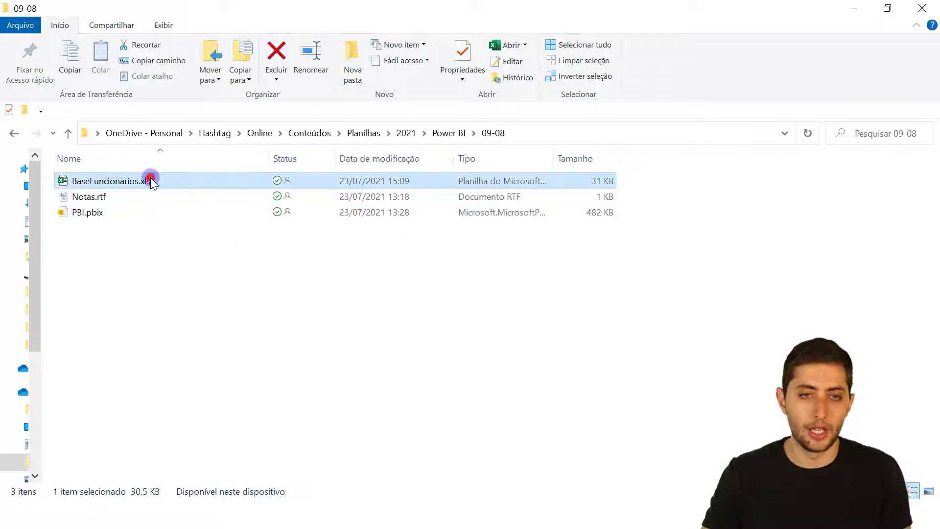
{"action": "left_click", "coordinate": [151, 178]}
{"action": "left_click", "coordinate": [152, 180]}
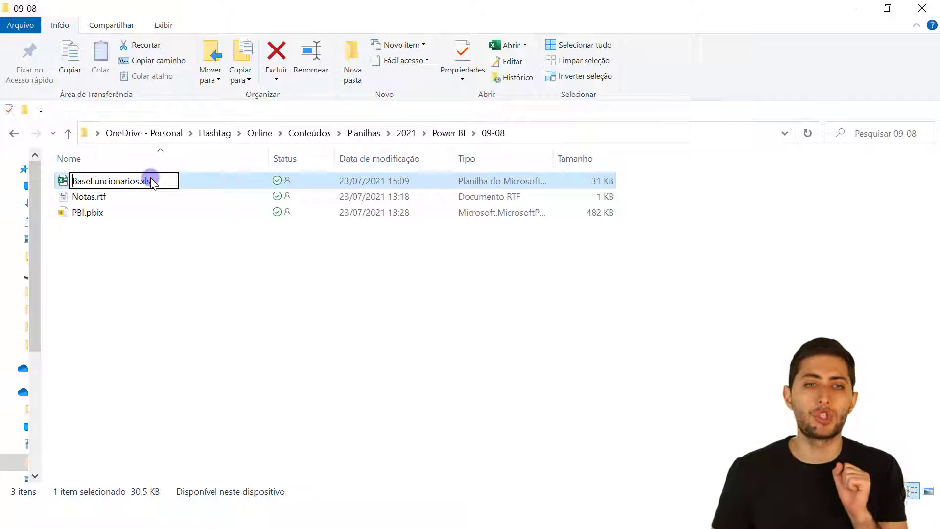
{"action": "key", "text": "Delete"}
{"action": "key", "text": "Delete"}
{"action": "key", "text": "Delete"}
{"action": "key", "text": "Delete"}
{"action": "key", "text": "Return"}
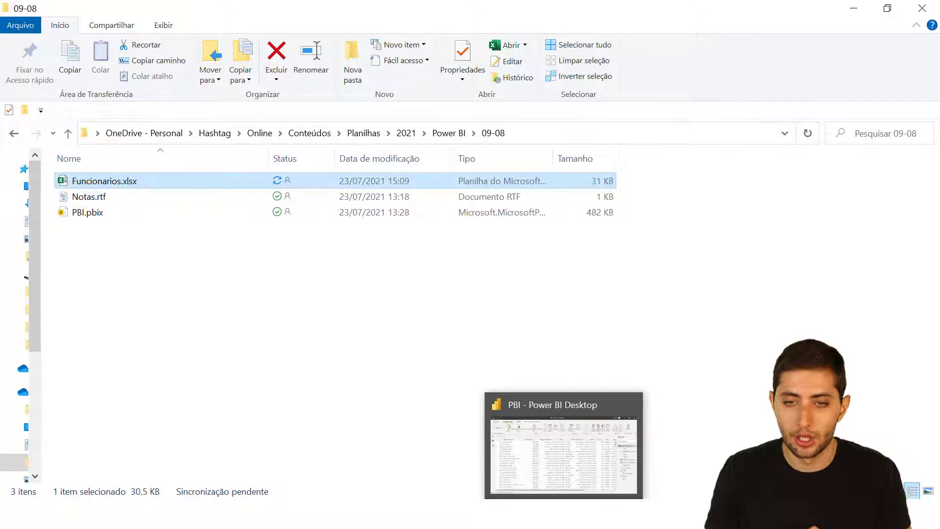
{"action": "left_click", "coordinate": [563, 527]}
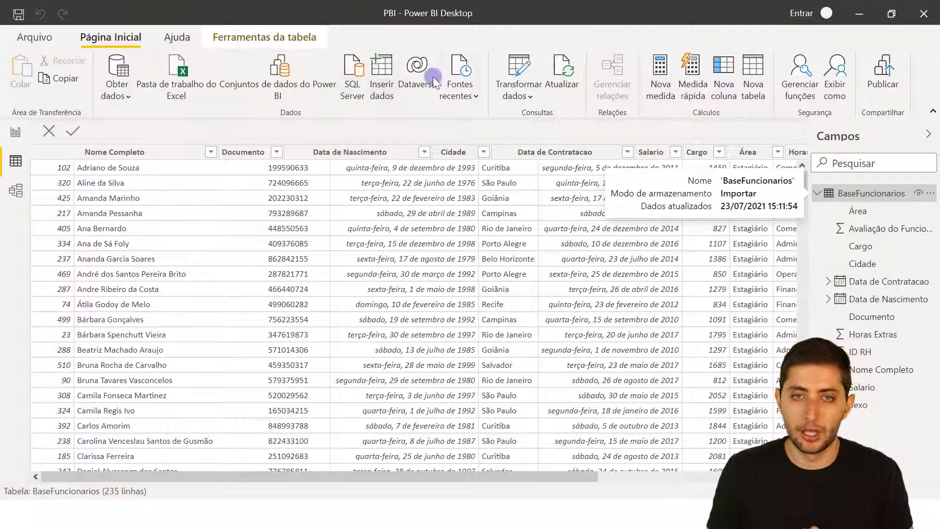
Refresh the report, dismiss the BaseFuncionarios.xlsx not-found error, and open Transformar dados.
{"action": "left_click", "coordinate": [568, 72]}
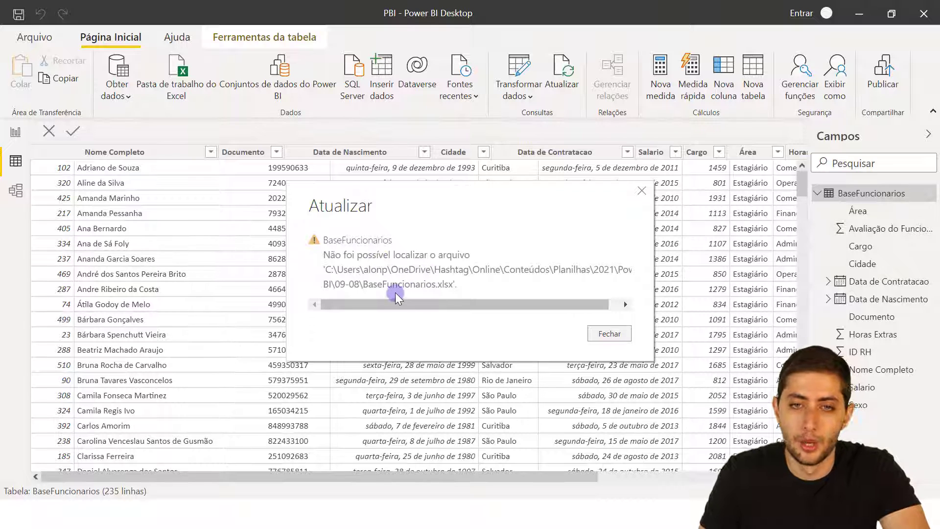
{"action": "left_click", "coordinate": [604, 334]}
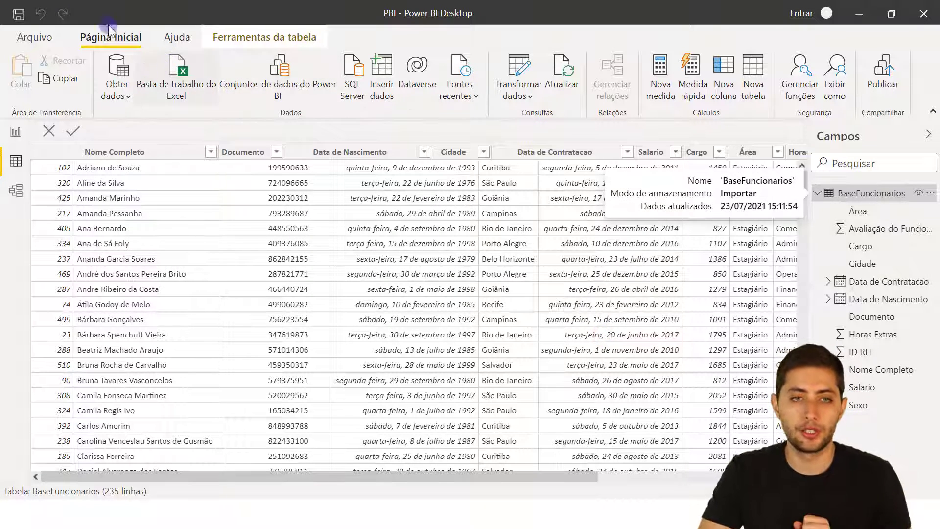
{"action": "left_click", "coordinate": [531, 65]}
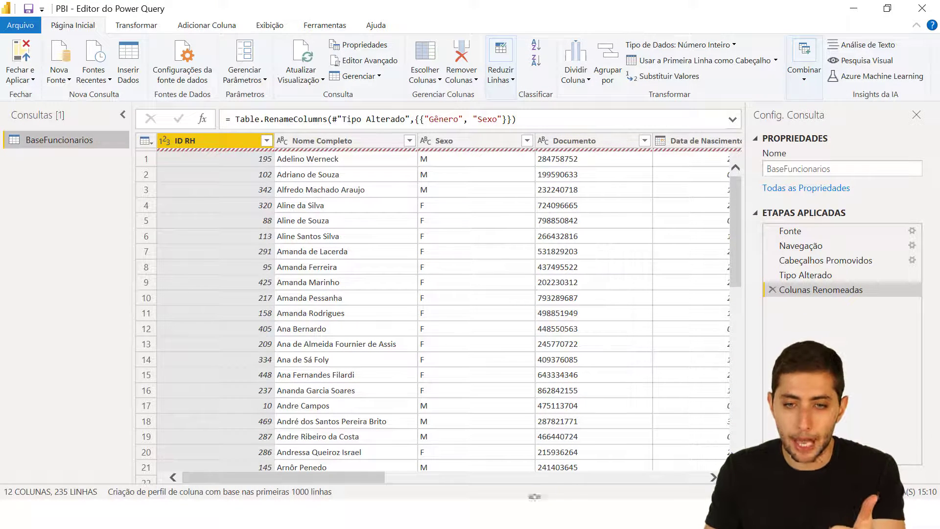
Check Funcionarios.xlsx in the 09-08 folder, then refresh the Power Query preview to show the DataSource.Error.
{"action": "key", "text": "alt+Tab"}
{"action": "left_click", "coordinate": [292, 260]}
{"action": "left_click", "coordinate": [158, 178]}
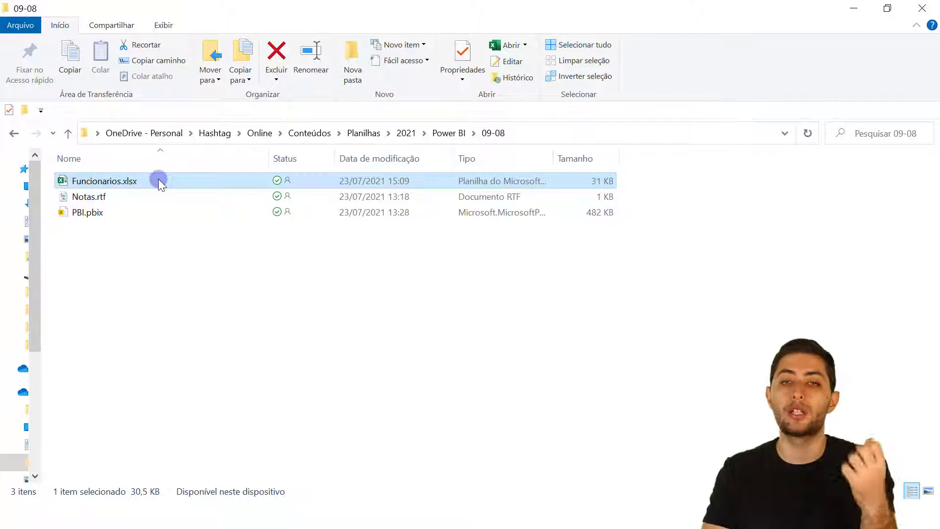
{"action": "right_click", "coordinate": [172, 239]}
{"action": "left_click", "coordinate": [156, 246]}
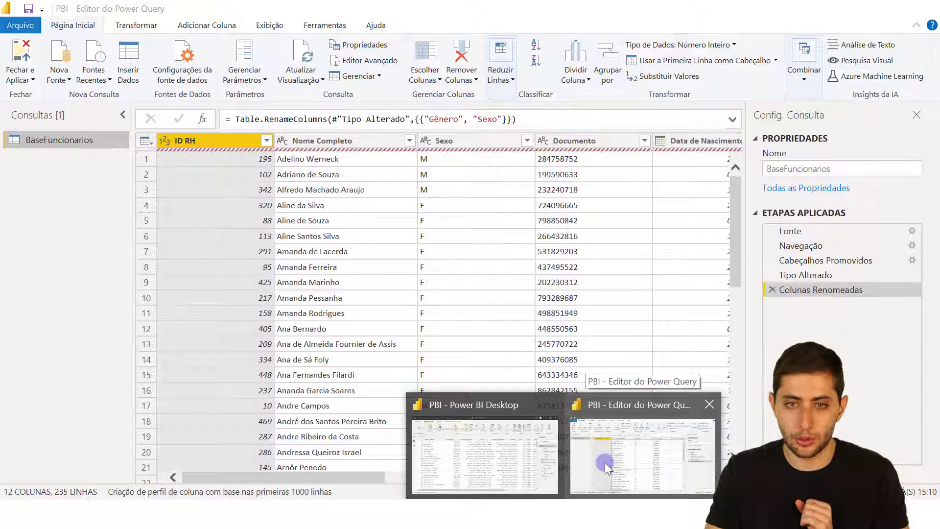
{"action": "left_click", "coordinate": [604, 463]}
{"action": "left_click", "coordinate": [309, 62]}
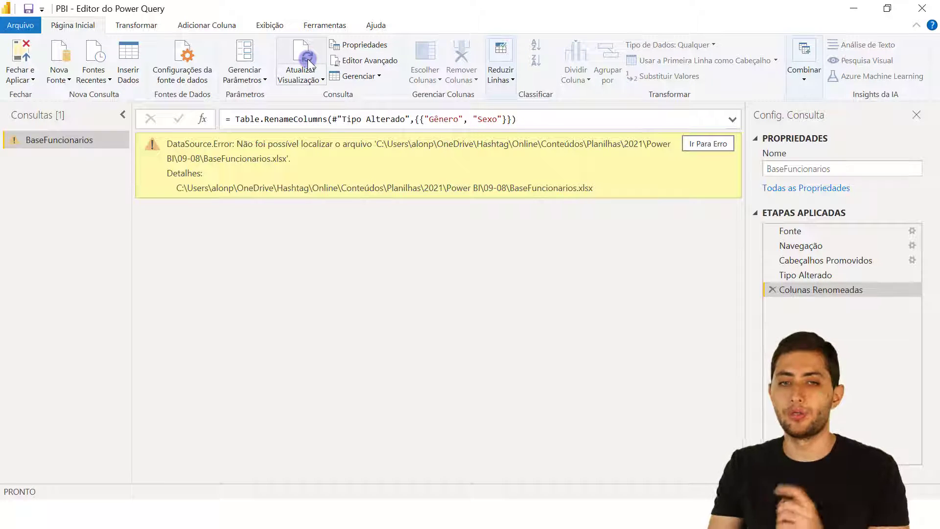
Select the Fonte step and expand the formula bar to view the full file path.
{"action": "left_click", "coordinate": [814, 230]}
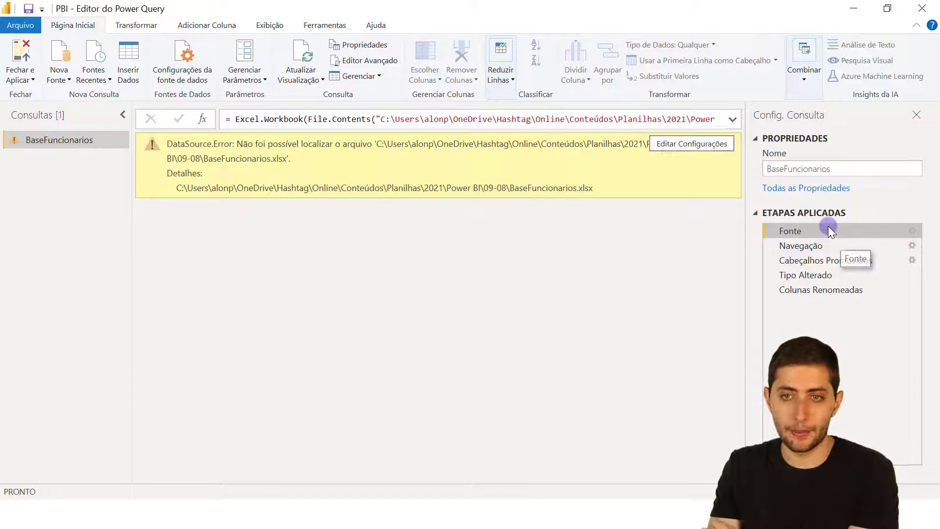
{"action": "left_click", "coordinate": [733, 122]}
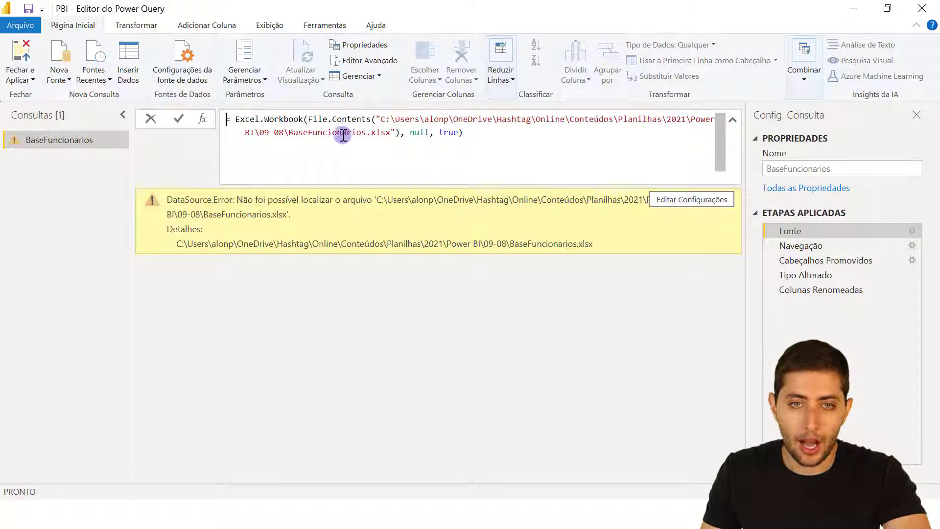
{"action": "left_click_drag", "start_coordinate": [367, 136], "coordinate": [399, 120]}
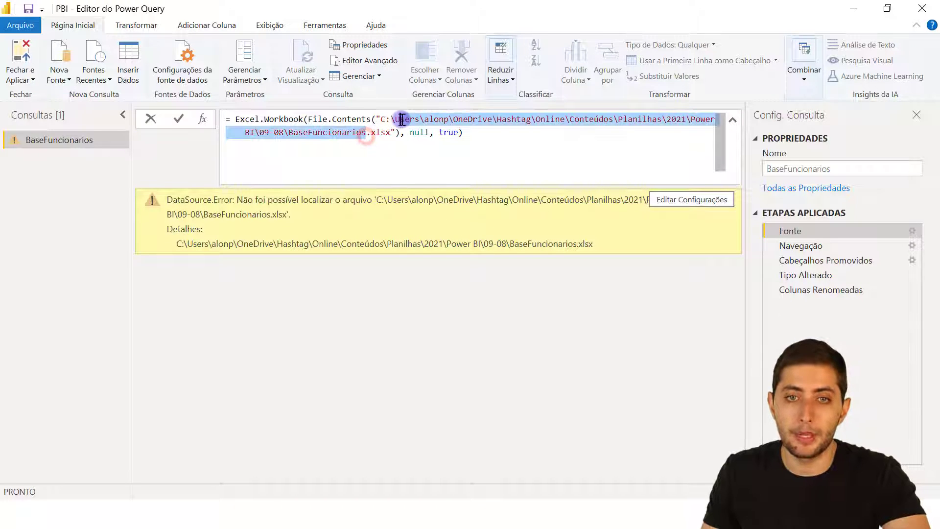
{"action": "left_click", "coordinate": [373, 142]}
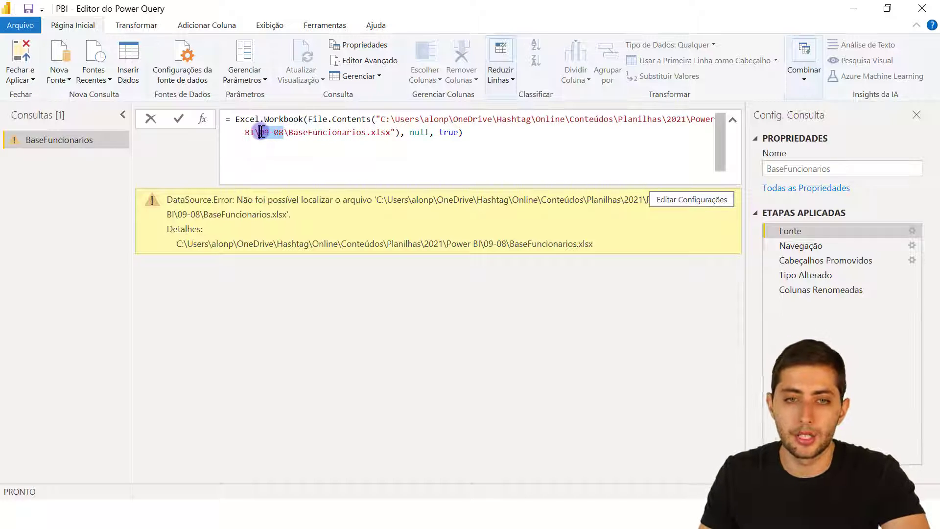
Delete 'Base' from the file name so Fonte points to Funcionarios.xlsx, then reselect Colunas Renomeadas.
{"action": "right_click", "coordinate": [285, 136]}
{"action": "left_click", "coordinate": [277, 133]}
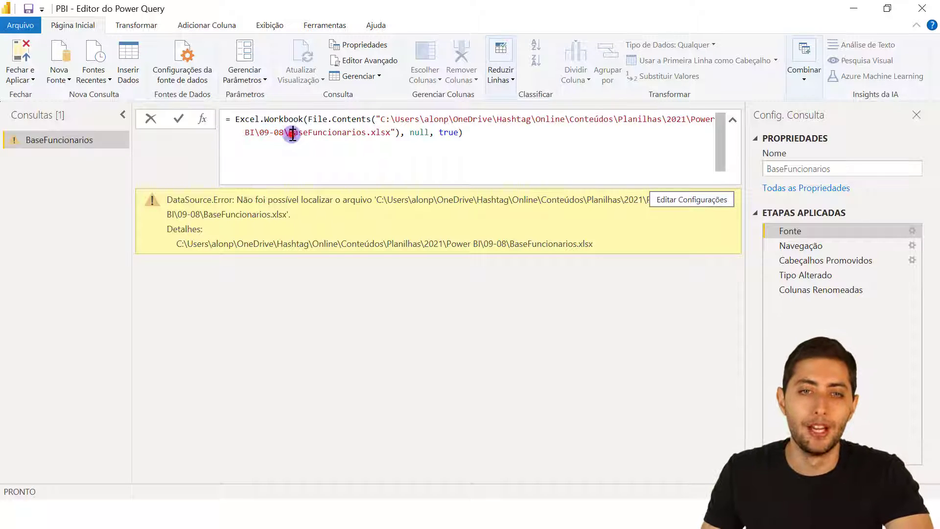
{"action": "left_click", "coordinate": [282, 133]}
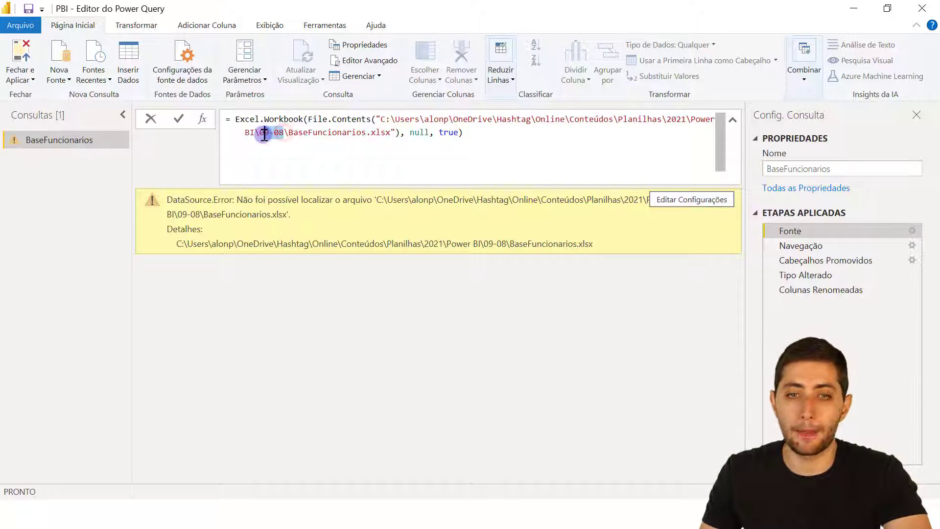
{"action": "type", "text": "PPower BI"}
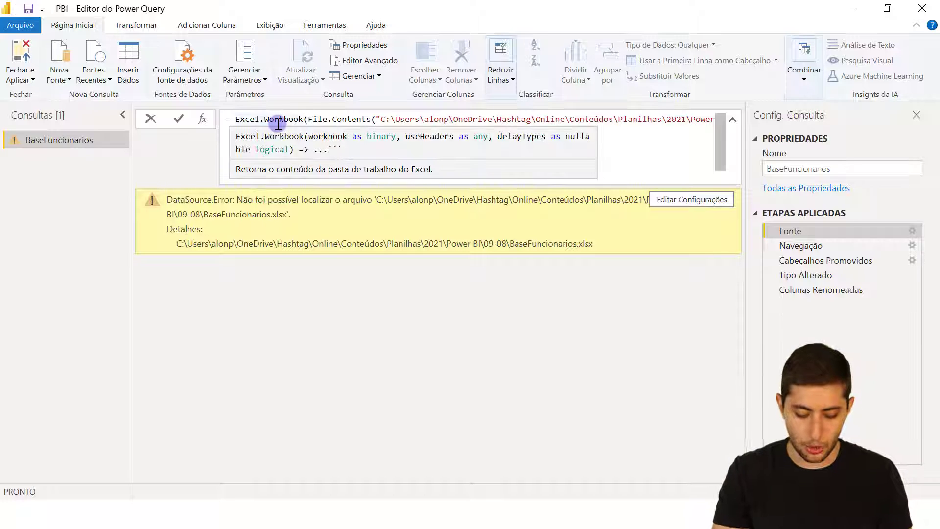
{"action": "key", "text": "ctrl+z"}
{"action": "key", "text": "ctrl+z"}
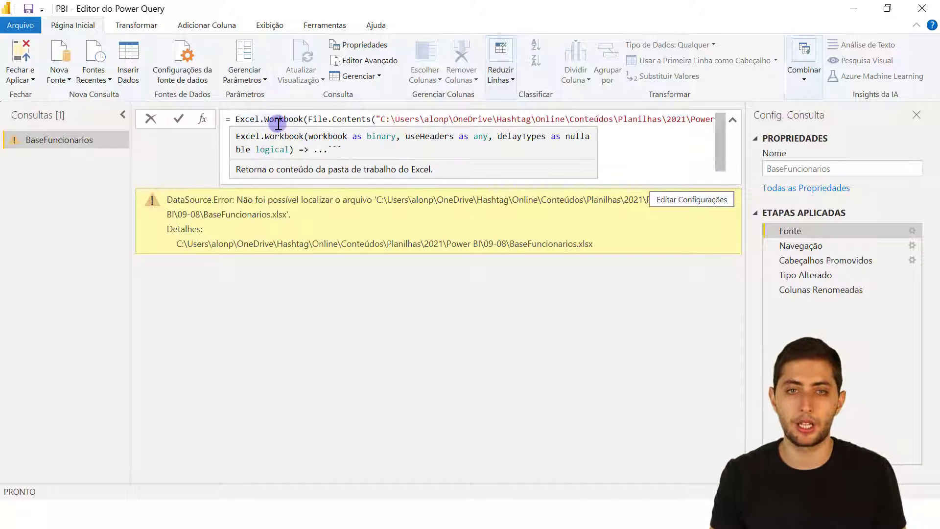
{"action": "left_click", "coordinate": [460, 143]}
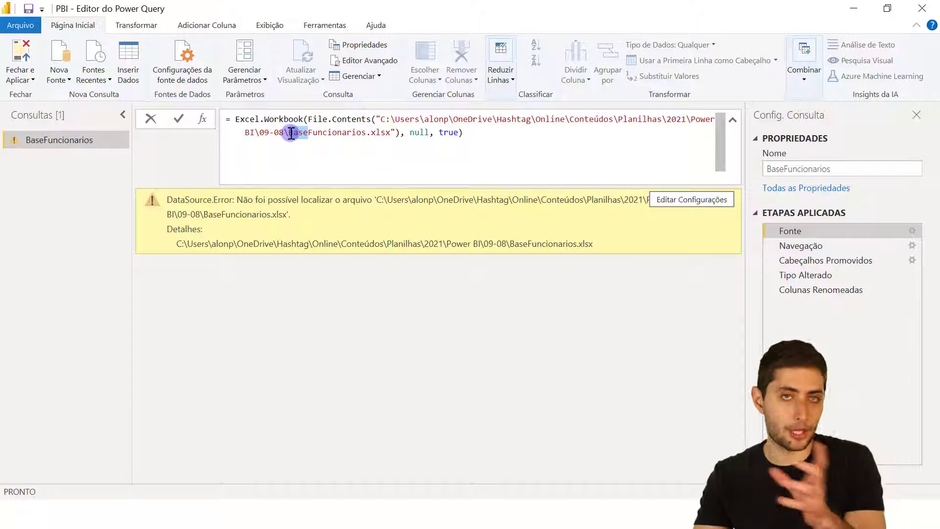
{"action": "key", "text": "Delete"}
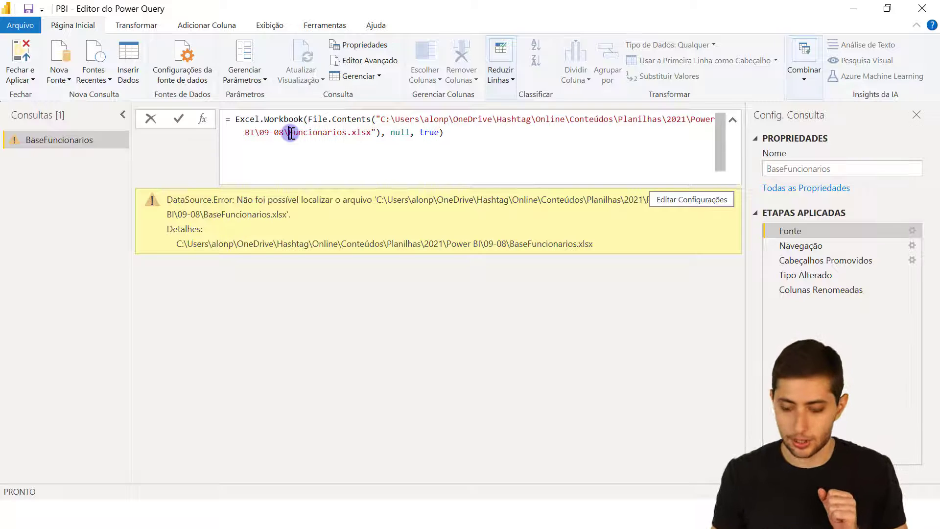
{"action": "key", "text": "Return"}
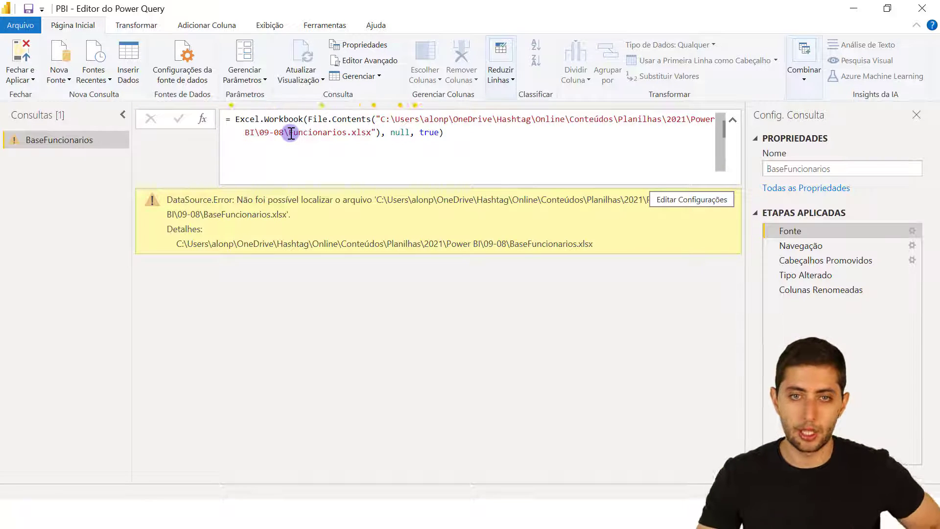
{"action": "left_click", "coordinate": [851, 292]}
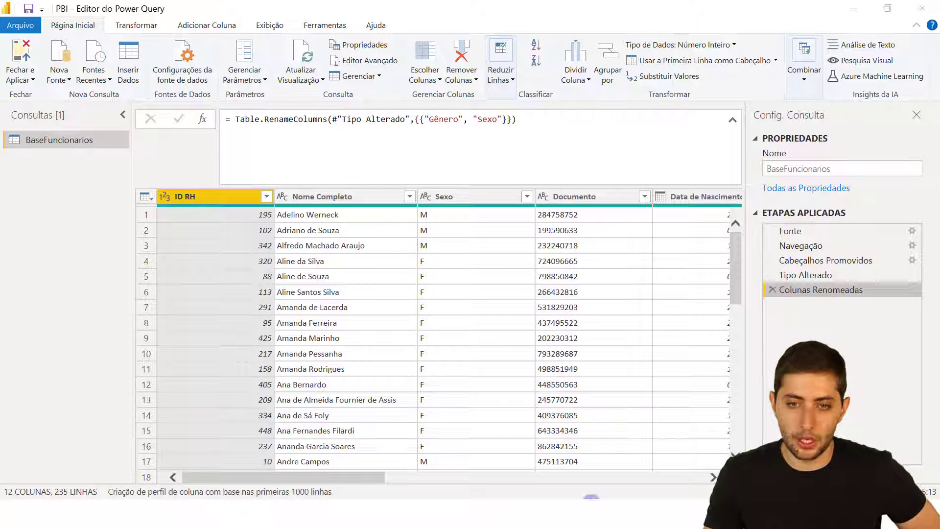
Create a new folder named Exemplo inside the 09-08 folder.
{"action": "left_click", "coordinate": [527, 441]}
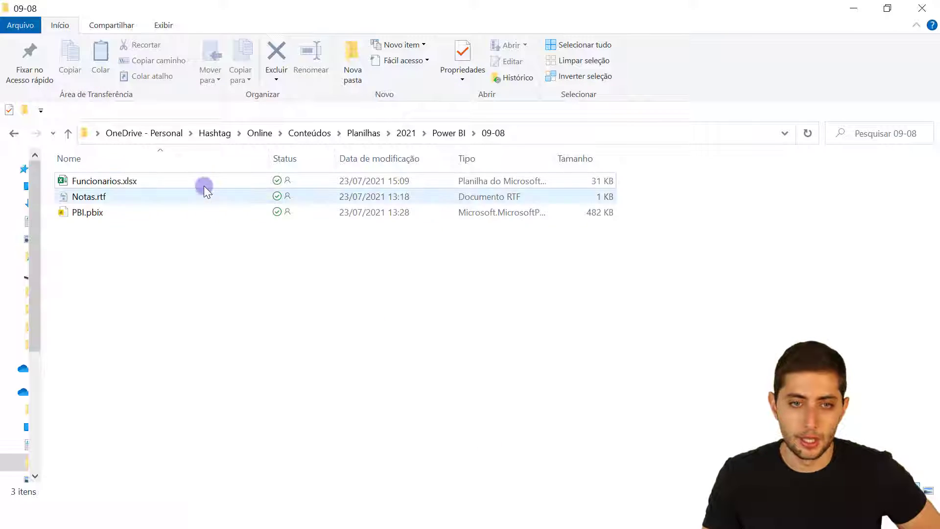
{"action": "right_click", "coordinate": [159, 246]}
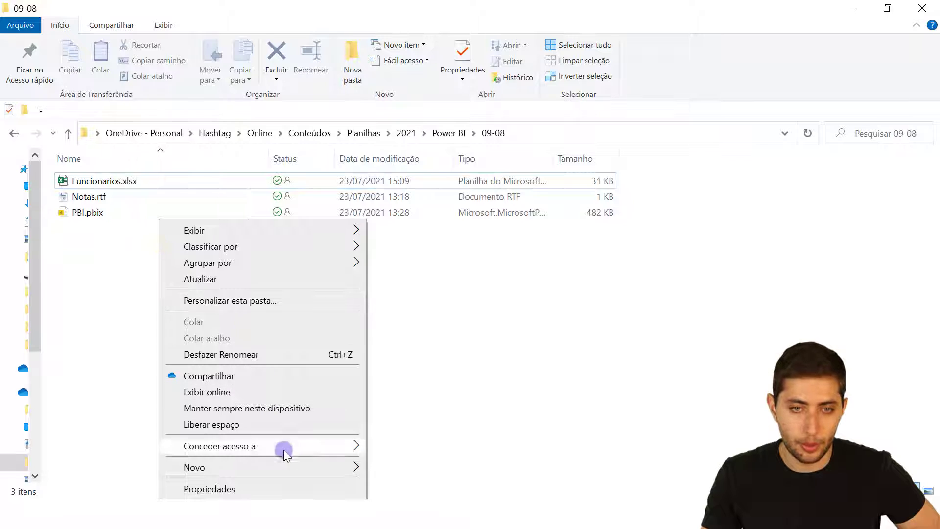
{"action": "mouse_move", "coordinate": [320, 460]}
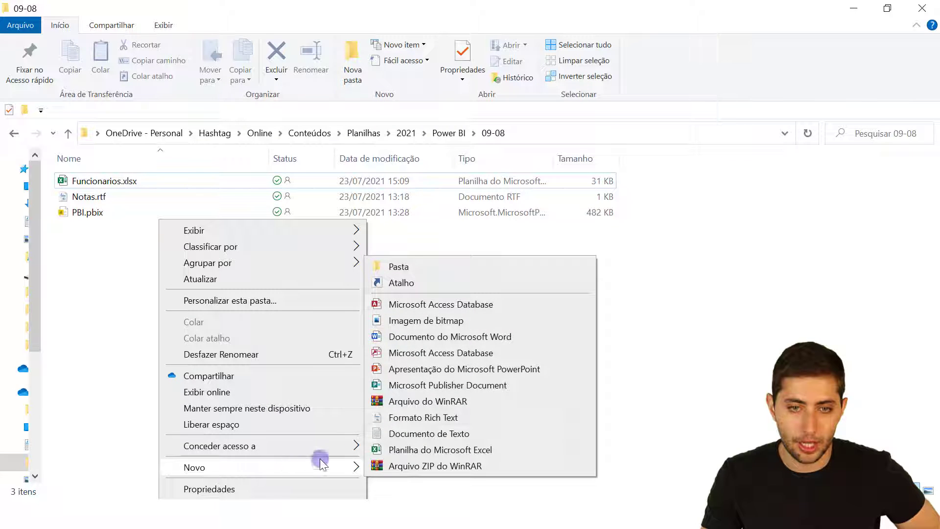
{"action": "left_click", "coordinate": [392, 268]}
{"action": "type", "text": "E"}
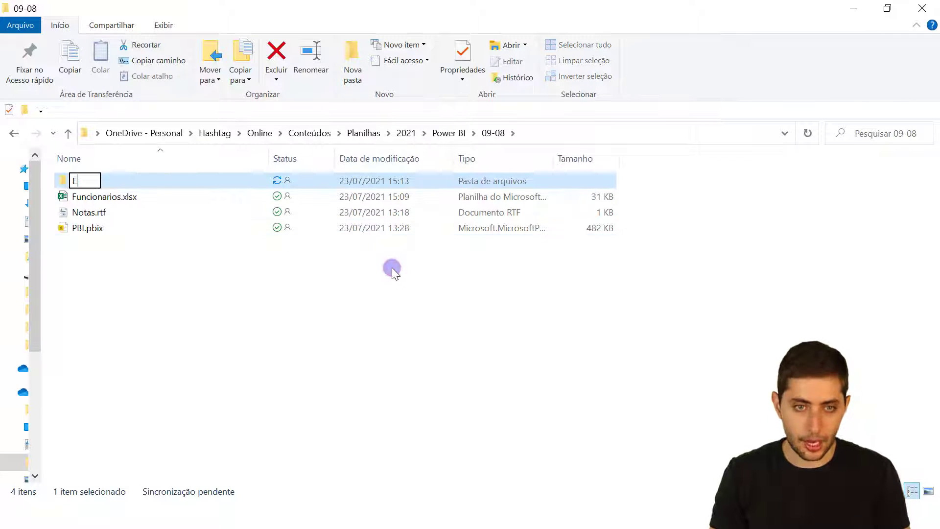
{"action": "type", "text": "xemplo"}
{"action": "key", "text": "Return"}
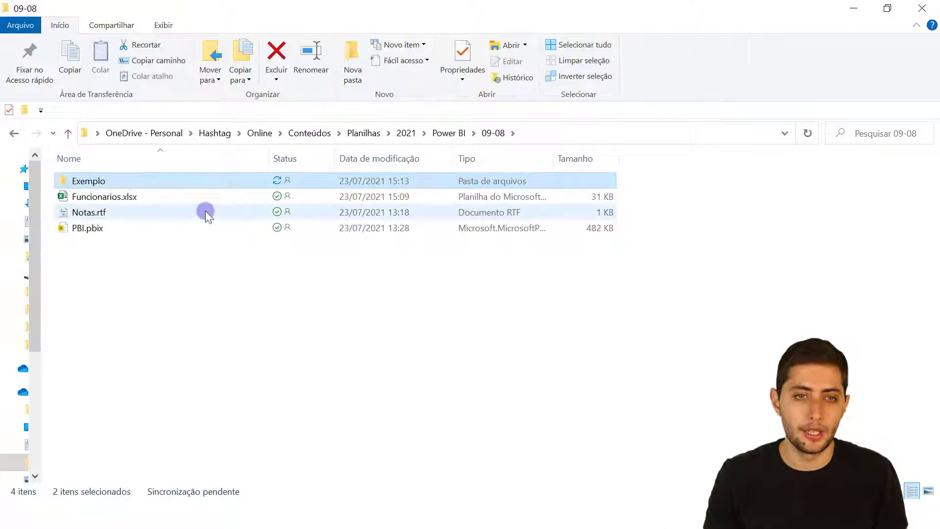
Move Funcionarios.xlsx into Exemplo, open that folder, and return to the Power Query Editor.
{"action": "left_click_drag", "start_coordinate": [204, 211], "coordinate": [151, 181]}
{"action": "left_click", "coordinate": [197, 198]}
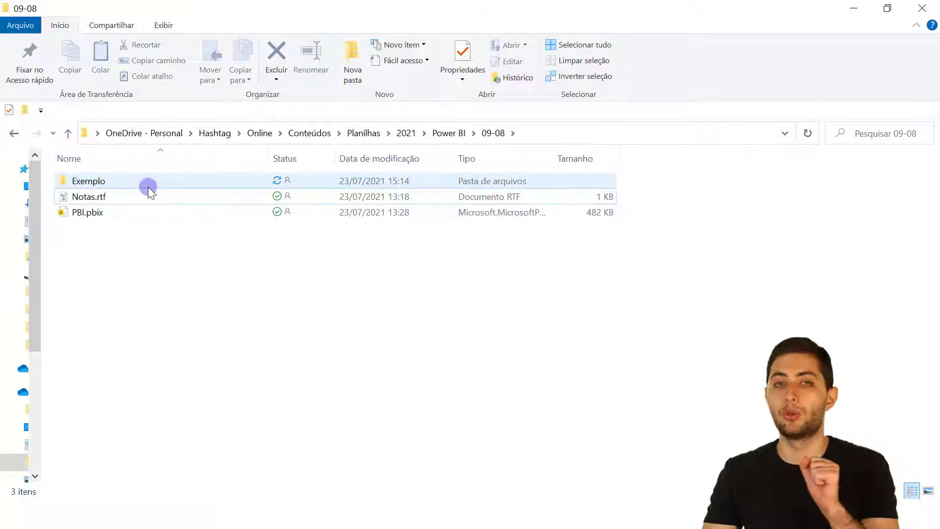
{"action": "double_click", "coordinate": [148, 185]}
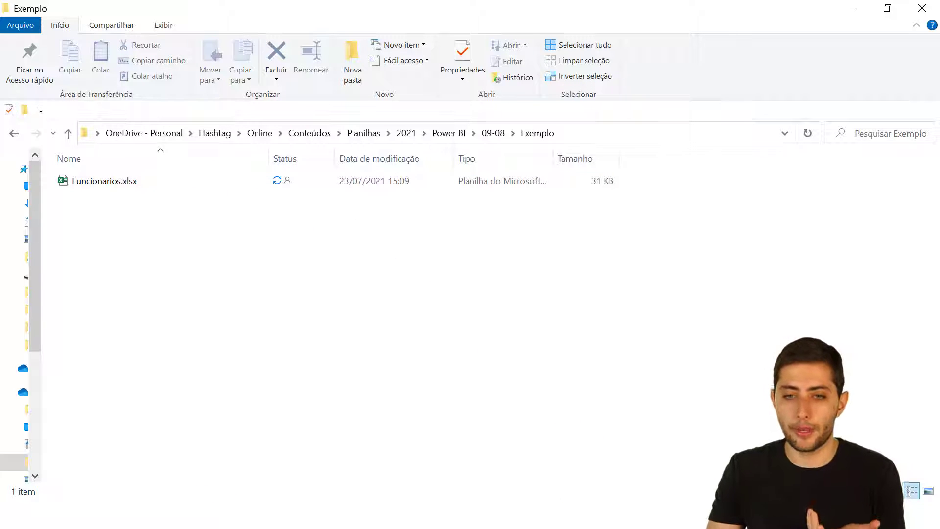
{"action": "left_click", "coordinate": [585, 472]}
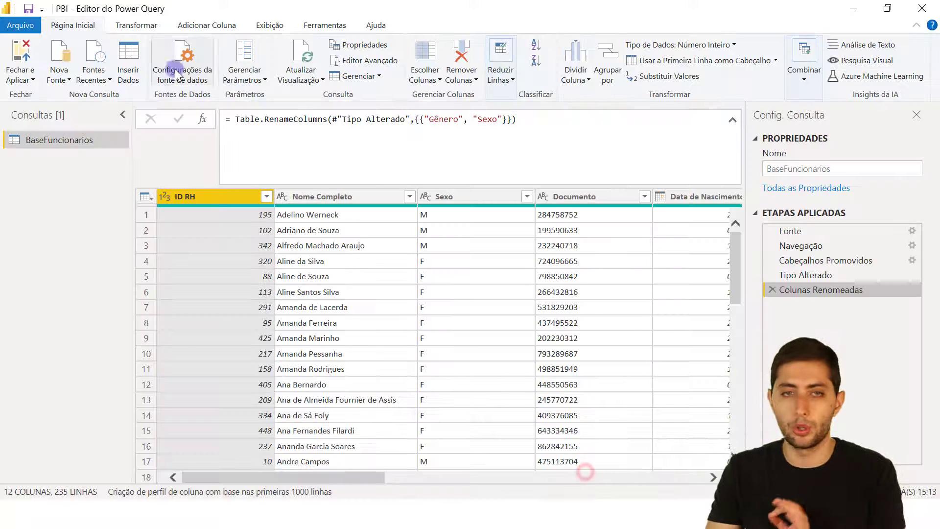
Refresh the preview, then insert 'Exemplo\' before Funcionarios.xlsx in the Fonte step's path.
{"action": "left_click", "coordinate": [298, 59]}
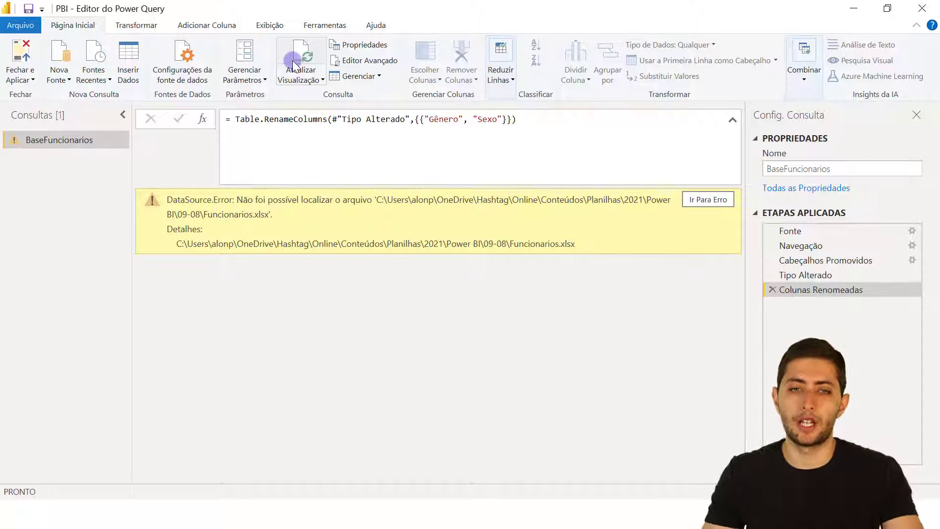
{"action": "left_click", "coordinate": [809, 232]}
{"action": "left_click", "coordinate": [287, 131]}
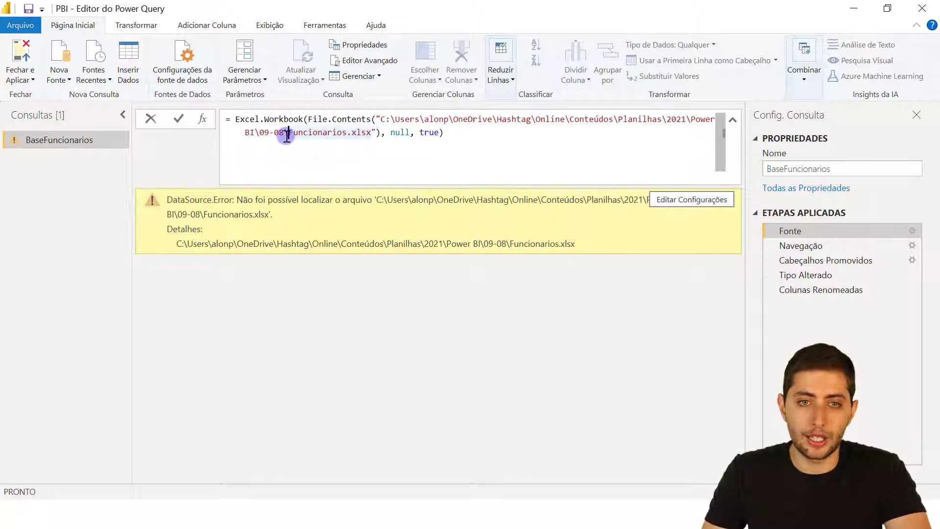
{"action": "double_click", "coordinate": [279, 132]}
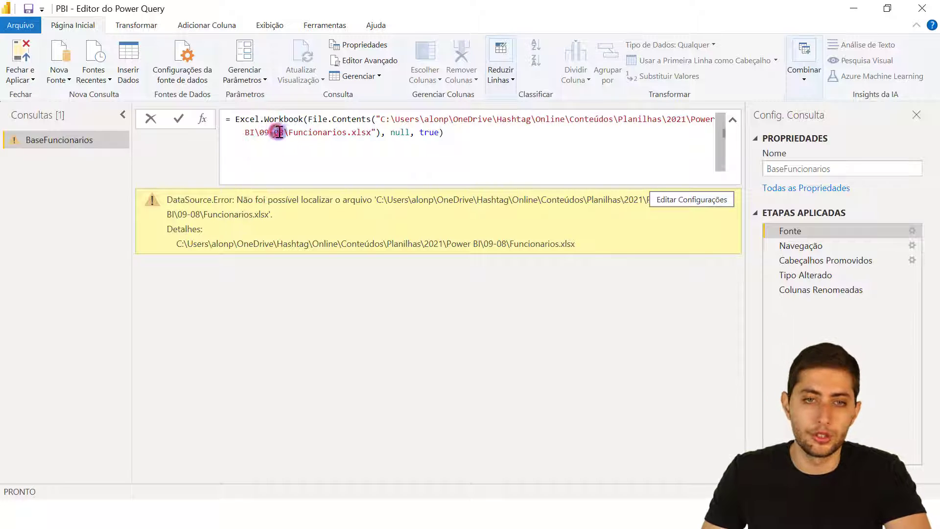
{"action": "left_click", "coordinate": [289, 133]}
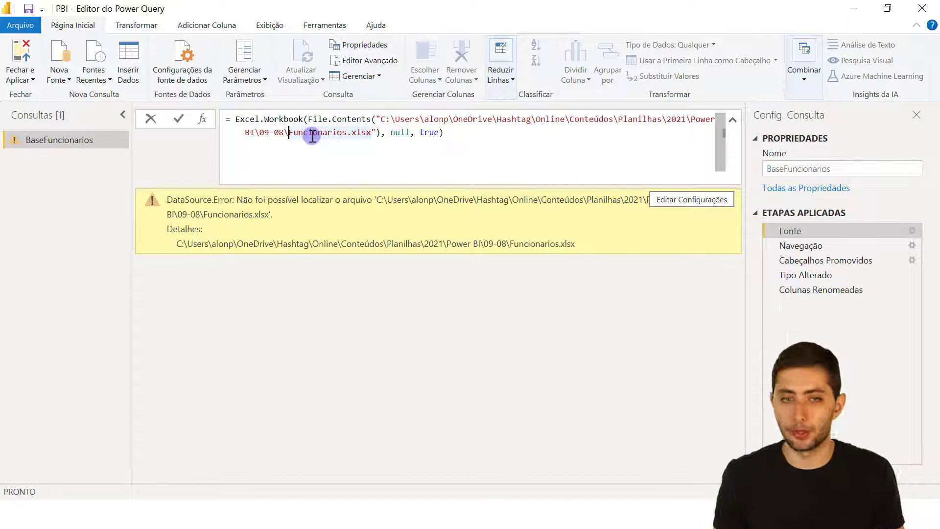
{"action": "type", "text": "Exemplo"}
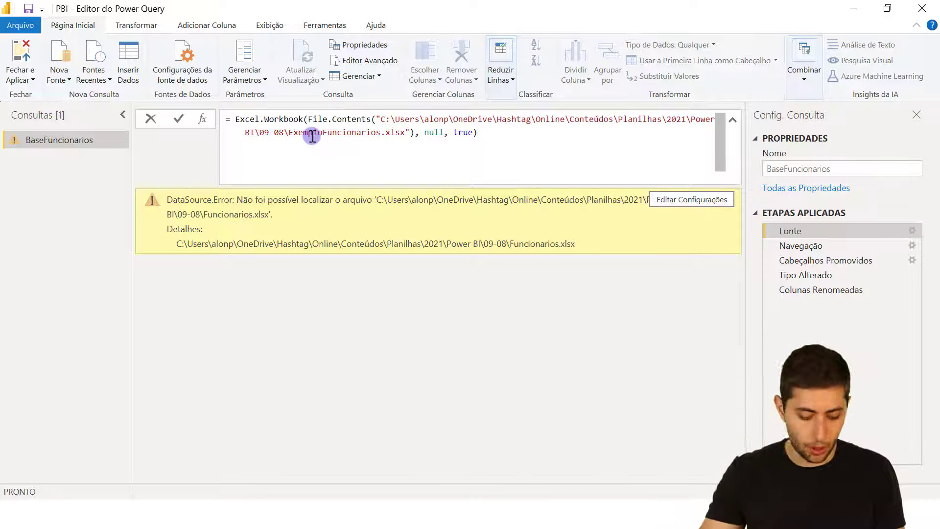
{"action": "type", "text": "\\"}
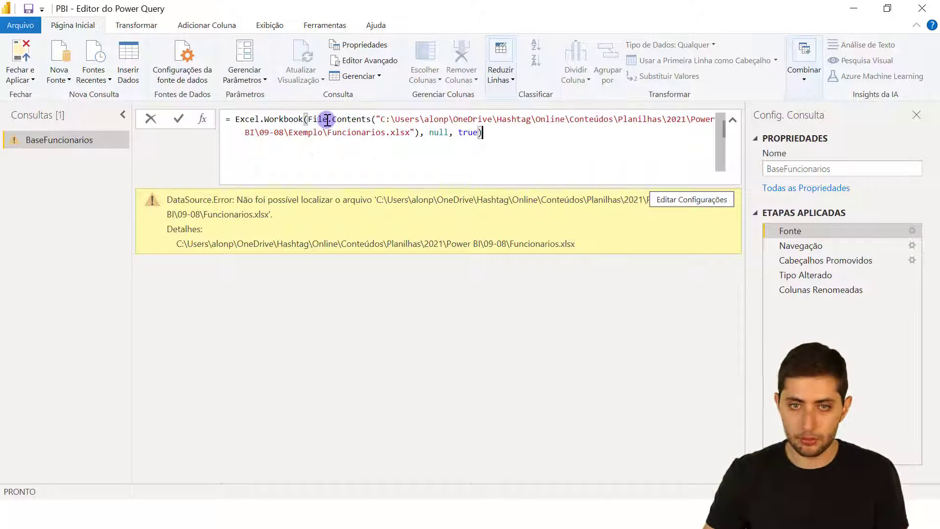
{"action": "key", "text": "Return"}
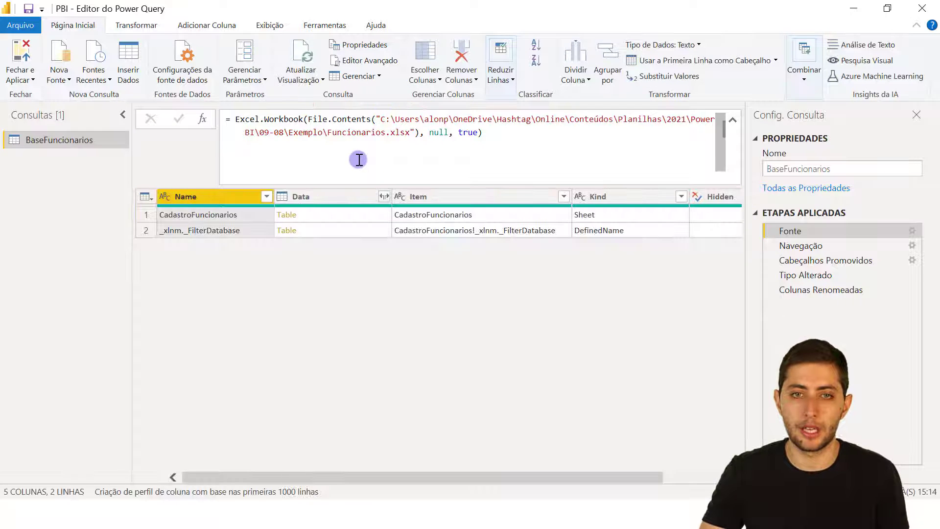
Delete 'Exemplo\' from the source path again and return to the last applied step.
{"action": "left_click_drag", "start_coordinate": [327, 134], "coordinate": [294, 135]}
{"action": "key", "text": "Delete"}
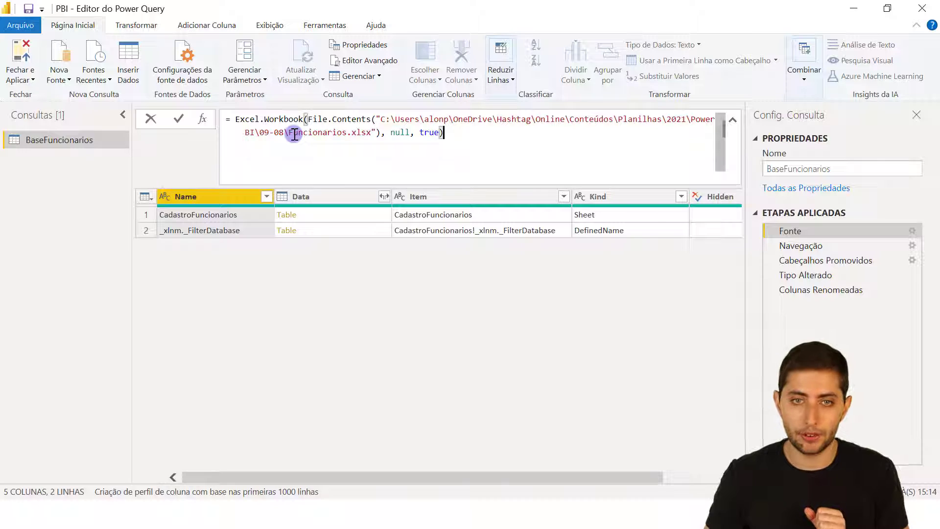
{"action": "key", "text": "Return"}
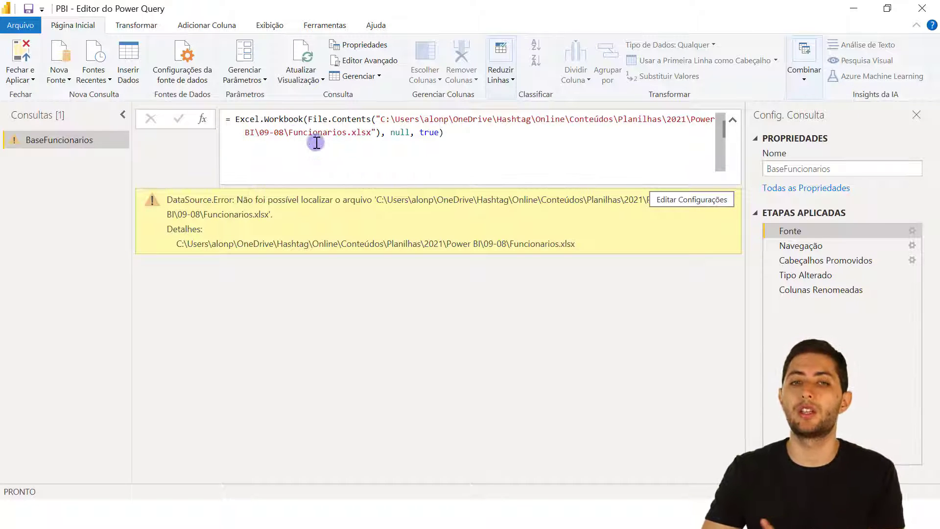
{"action": "left_click", "coordinate": [831, 289]}
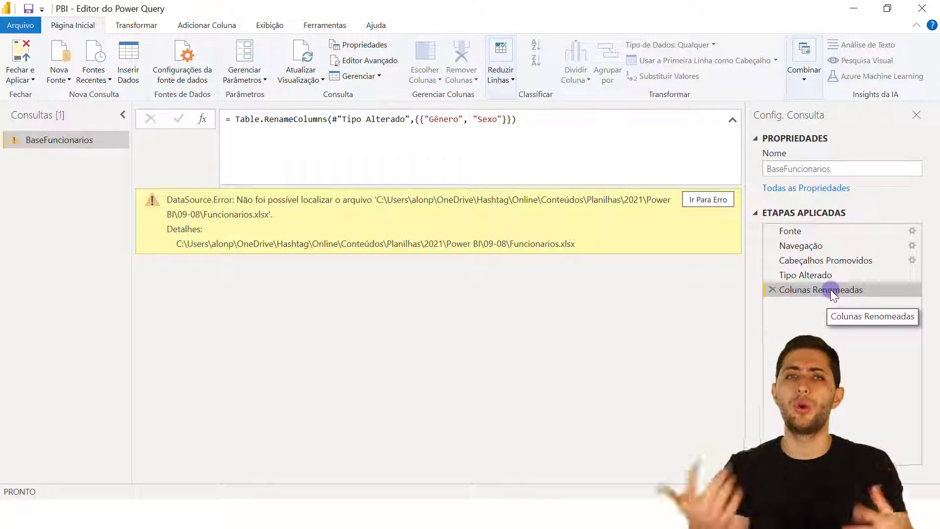
In Configurações da fonte de dados, change the source to Exemplo\Funcionarios.xlsx, then refresh the preview.
{"action": "left_click", "coordinate": [181, 67]}
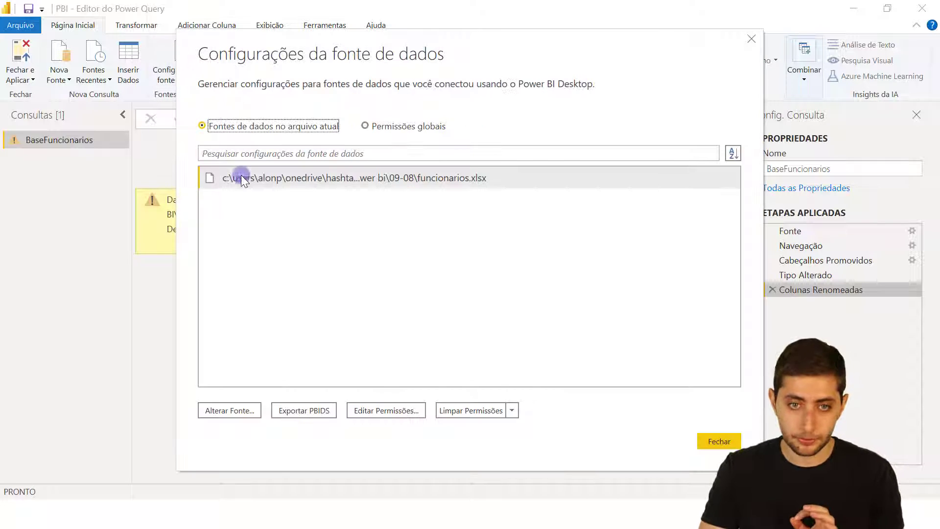
{"action": "left_click", "coordinate": [264, 177]}
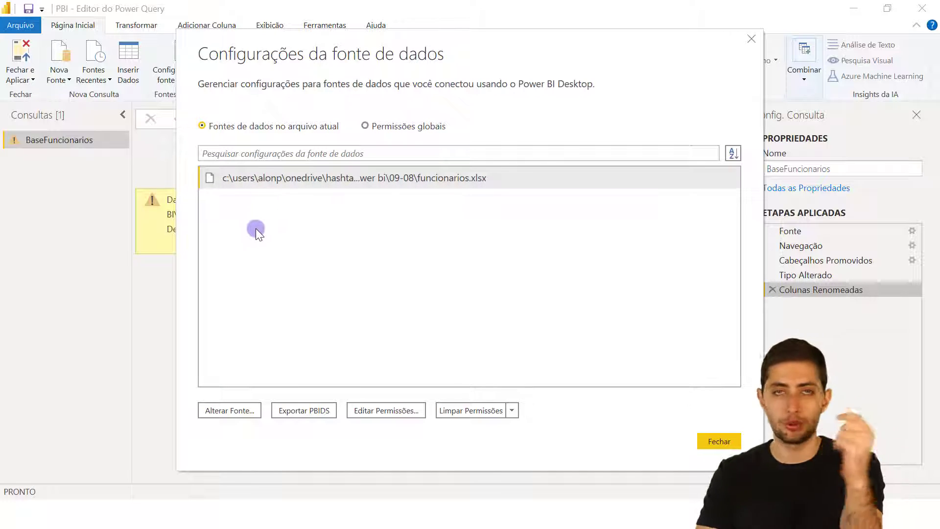
{"action": "left_click", "coordinate": [210, 419]}
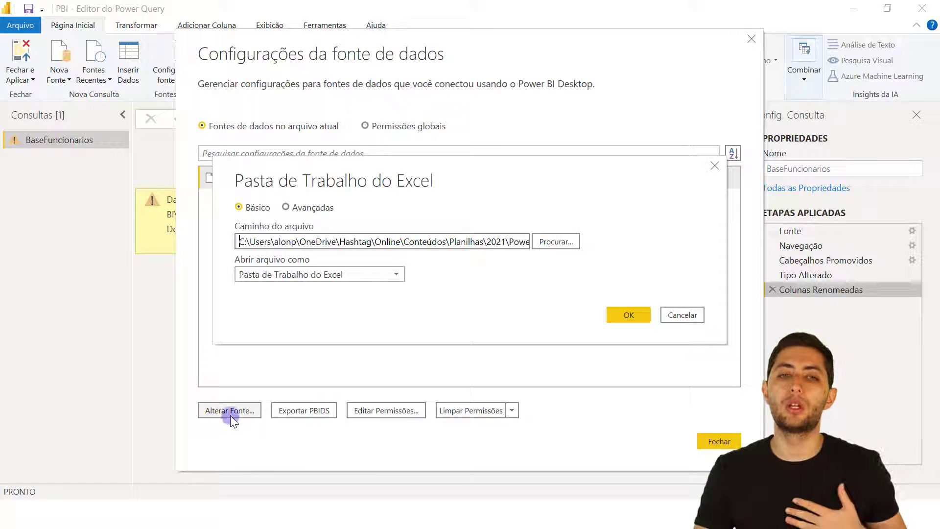
{"action": "left_click", "coordinate": [565, 240]}
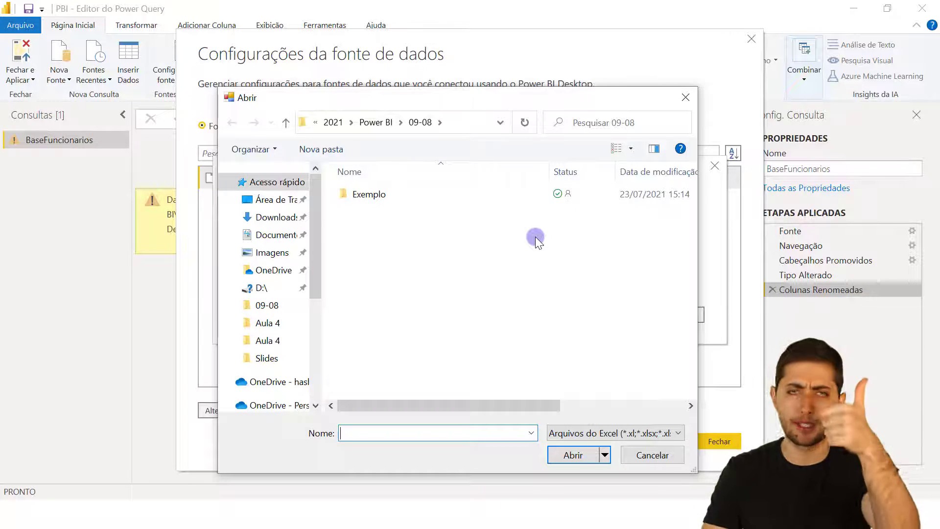
{"action": "double_click", "coordinate": [440, 195]}
{"action": "left_click", "coordinate": [440, 195]}
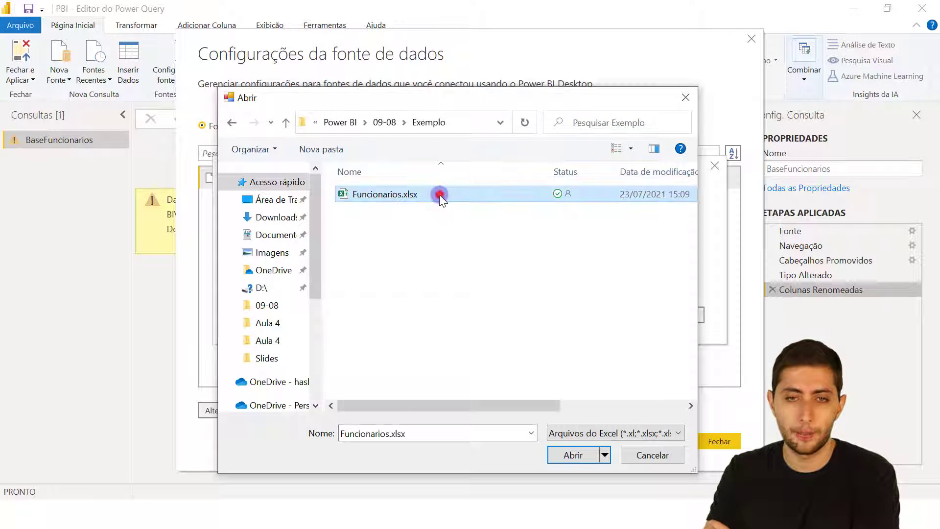
{"action": "left_click", "coordinate": [573, 454]}
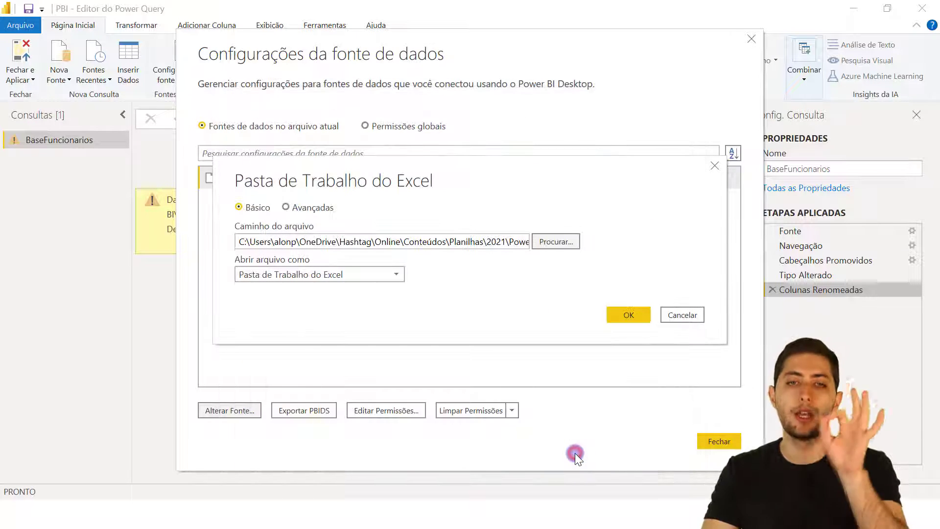
{"action": "left_click", "coordinate": [626, 316]}
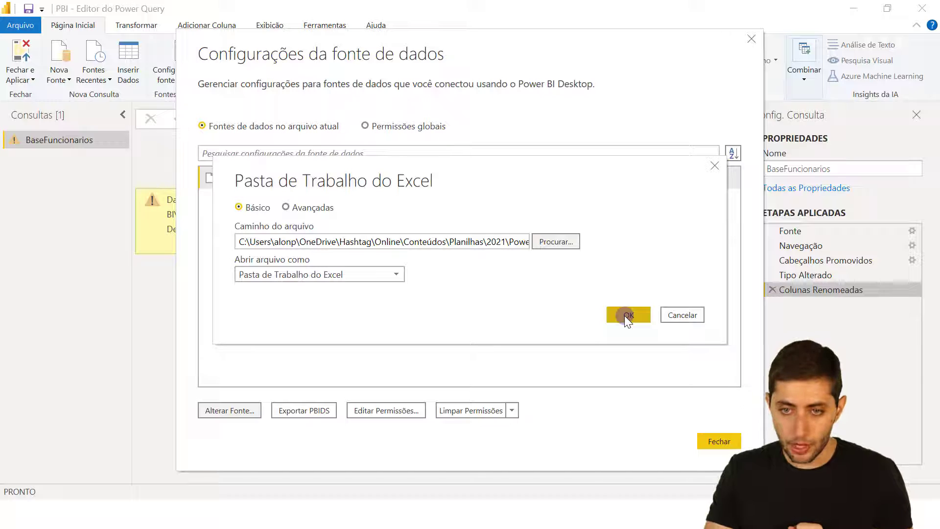
{"action": "left_click", "coordinate": [705, 442]}
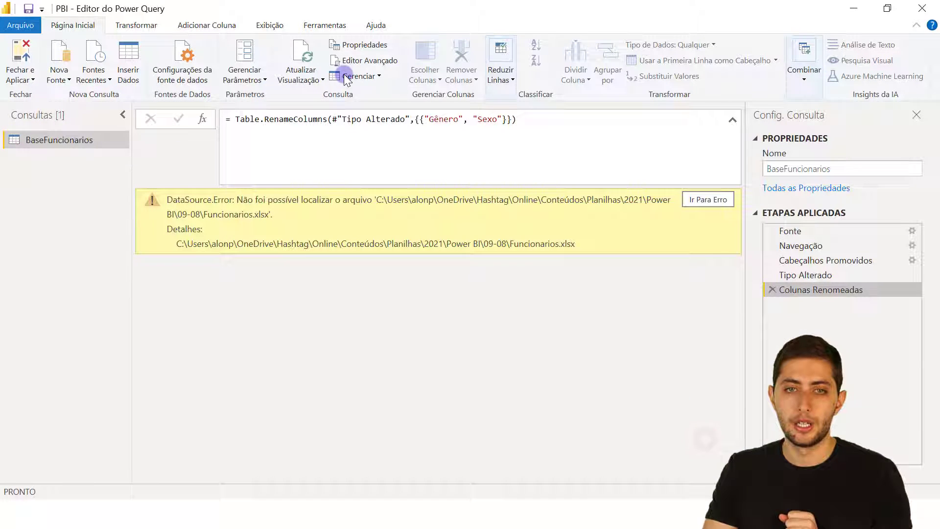
{"action": "left_click", "coordinate": [295, 56]}
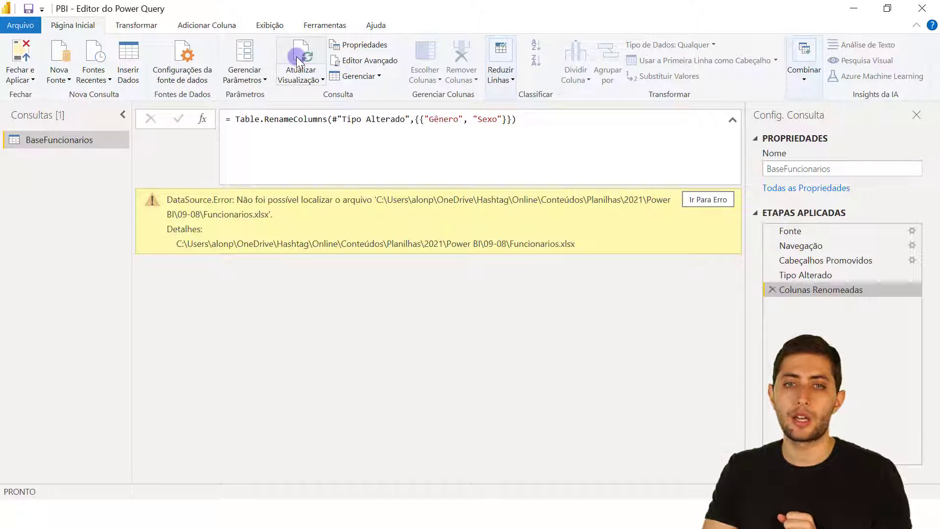
Refresh the preview and report data, select the Documento column, and highlight the first WordPad checklist item.
{"action": "left_click", "coordinate": [295, 56]}
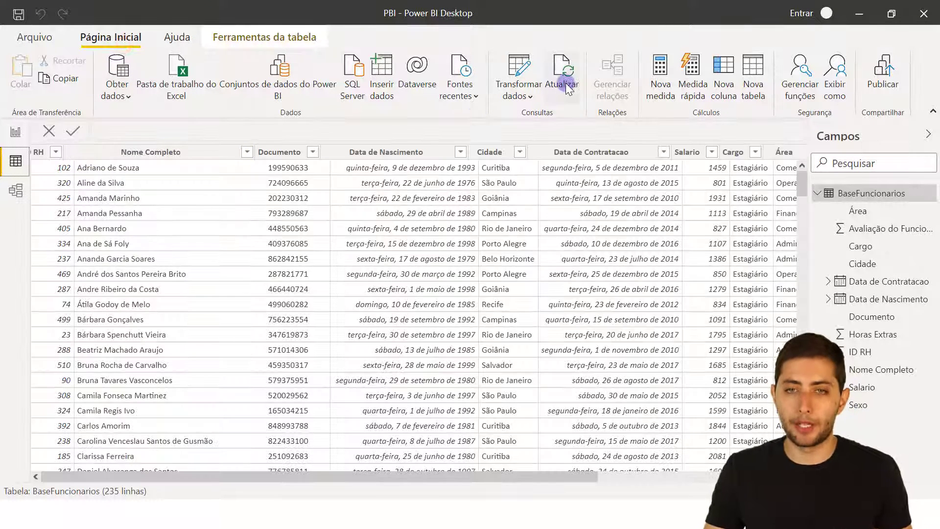
{"action": "left_click", "coordinate": [564, 85]}
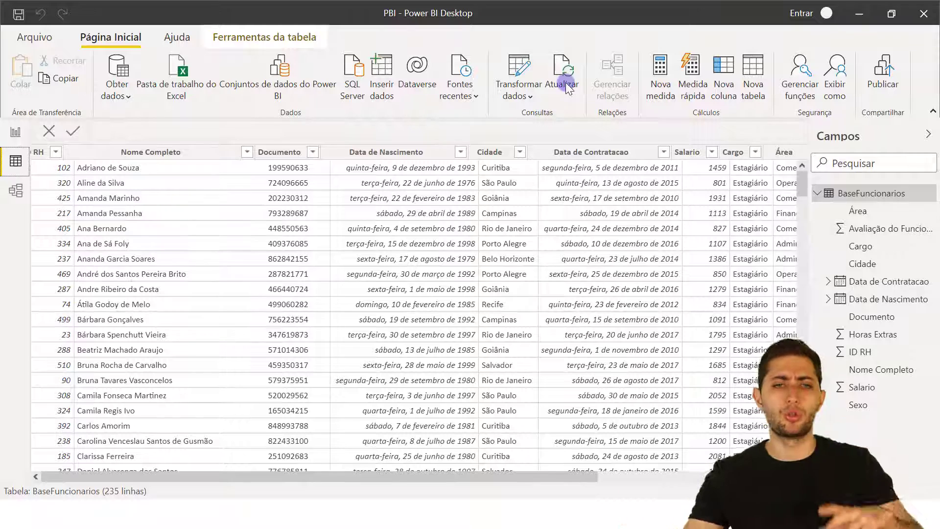
{"action": "left_click", "coordinate": [310, 227]}
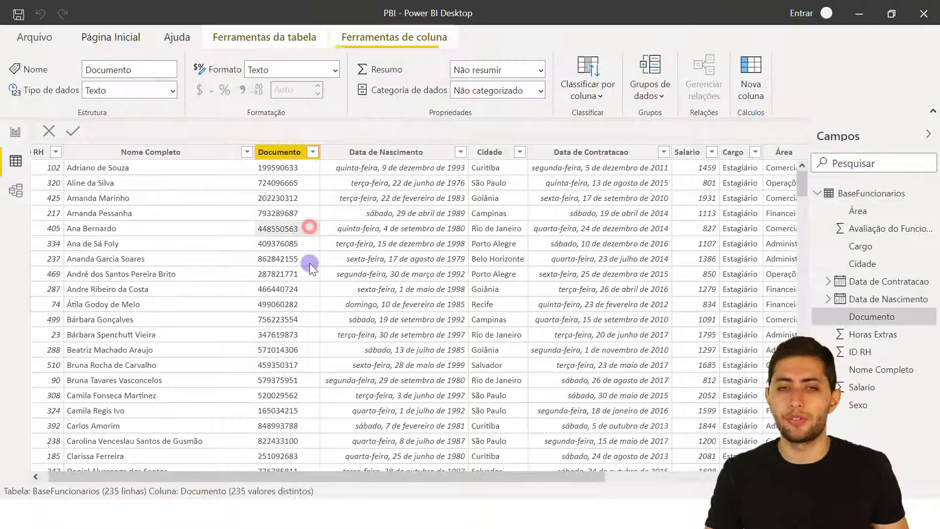
{"action": "left_click", "coordinate": [293, 155]}
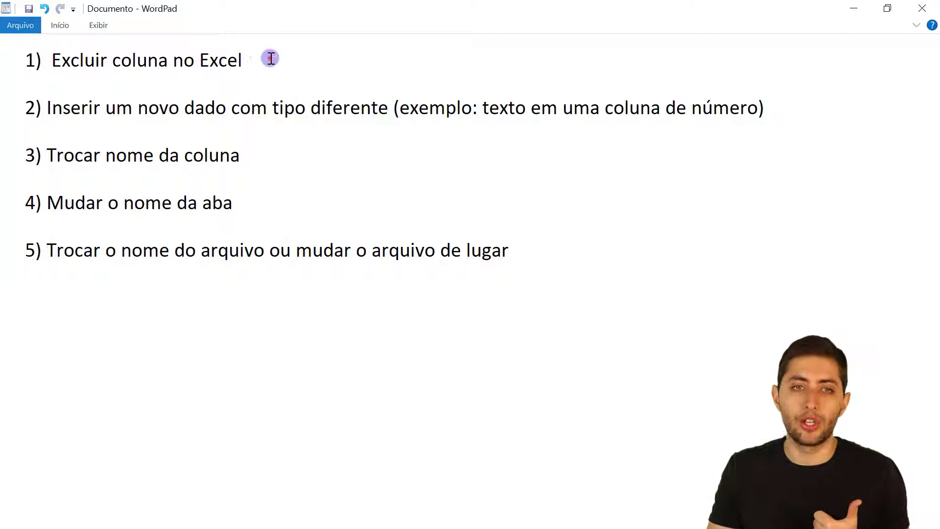
{"action": "left_click_drag", "start_coordinate": [270, 58], "coordinate": [6, 48]}
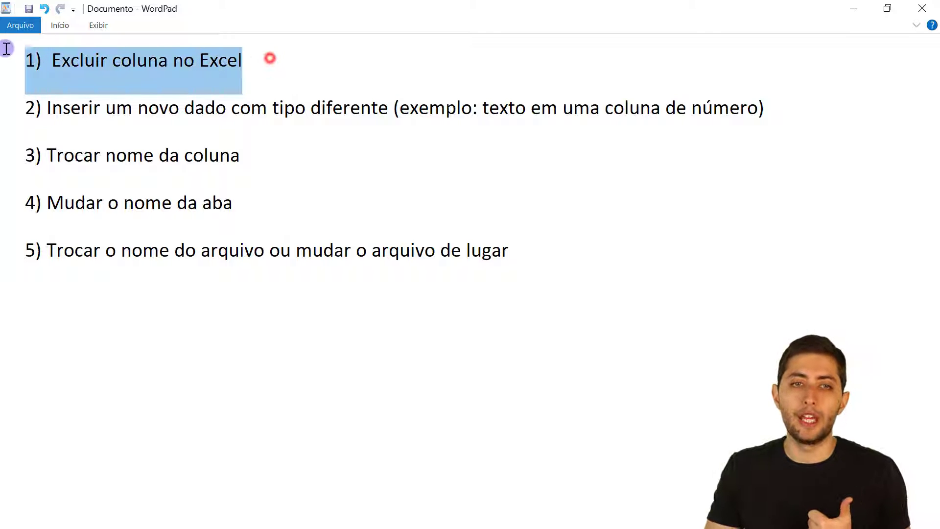
{"action": "right_click", "coordinate": [2, 52]}
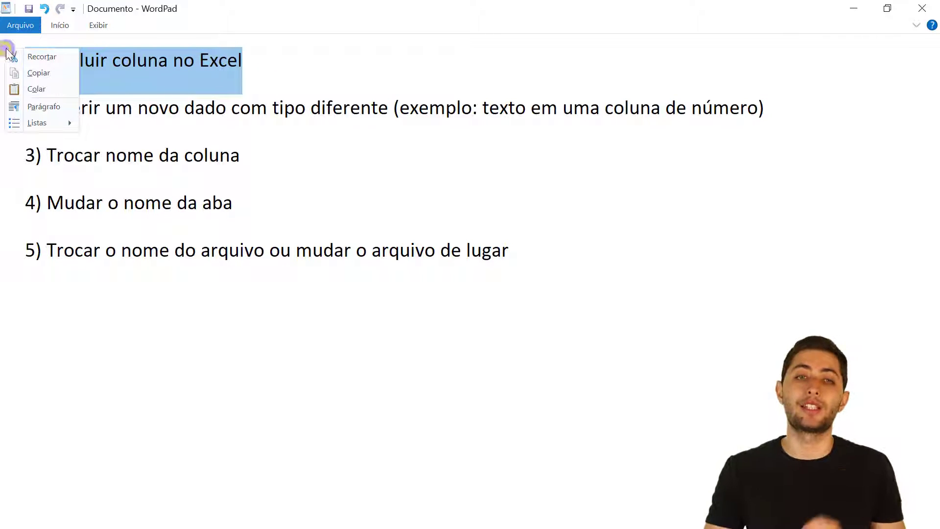
{"action": "left_click", "coordinate": [172, 93]}
{"action": "left_click", "coordinate": [235, 69]}
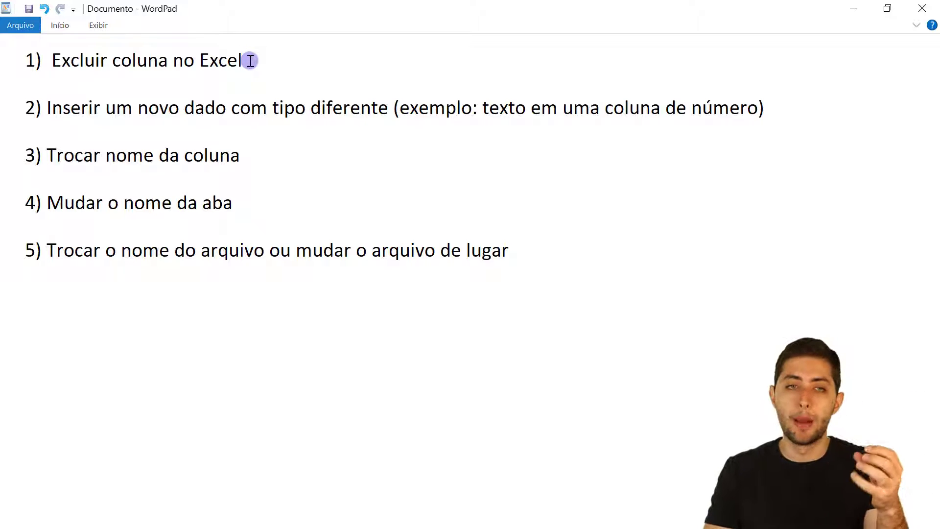
{"action": "left_click_drag", "start_coordinate": [248, 66], "coordinate": [26, 49]}
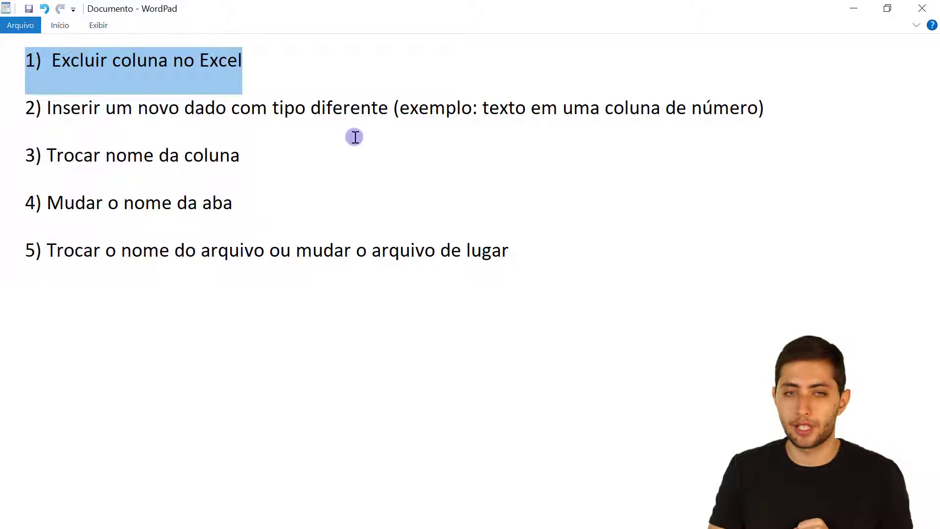
{"action": "left_click_drag", "start_coordinate": [779, 116], "coordinate": [22, 106]}
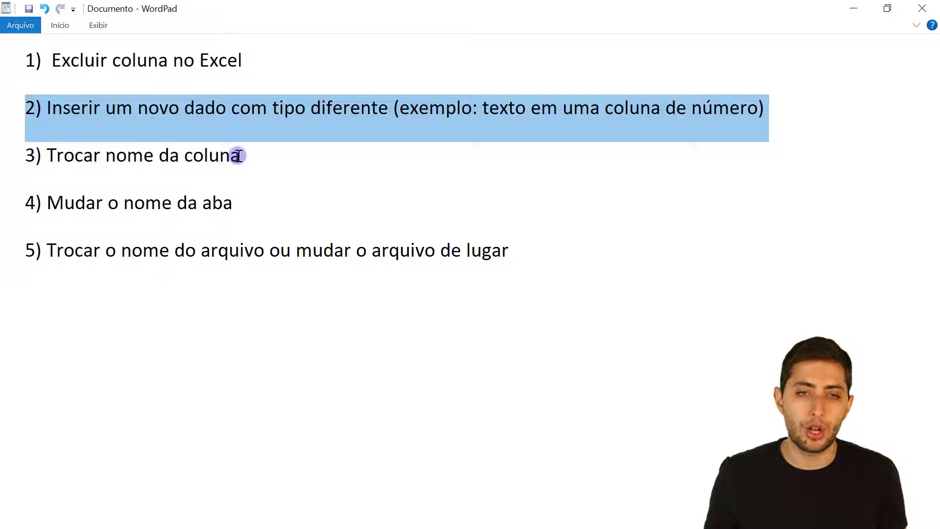
{"action": "left_click_drag", "start_coordinate": [240, 155], "coordinate": [1, 160]}
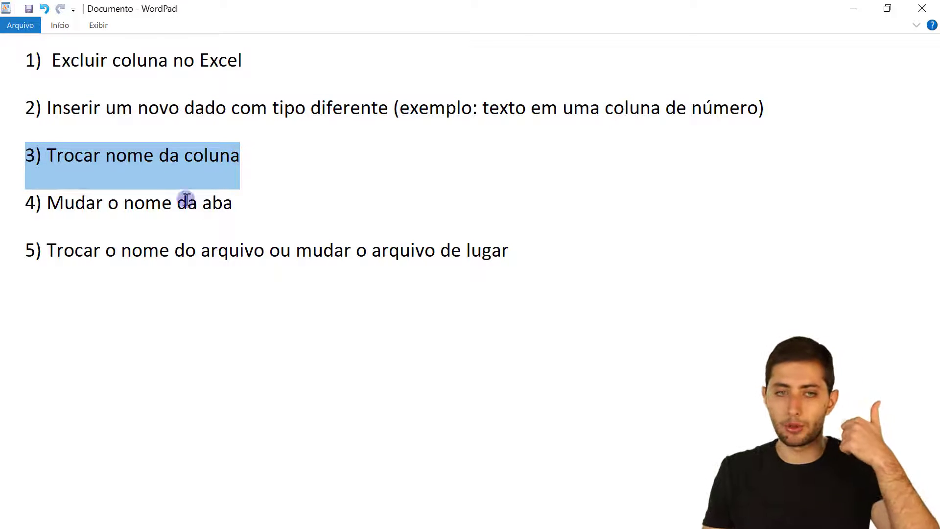
{"action": "left_click_drag", "start_coordinate": [245, 205], "coordinate": [2, 194]}
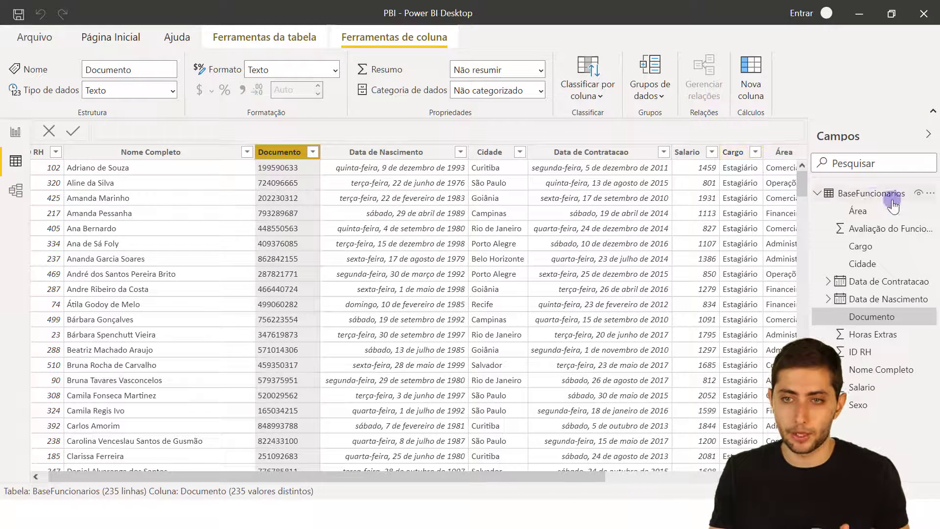
Rename the BaseFuncionarios table to Funcionarios in the Campos pane, then bring WordPad forward.
{"action": "double_click", "coordinate": [867, 194]}
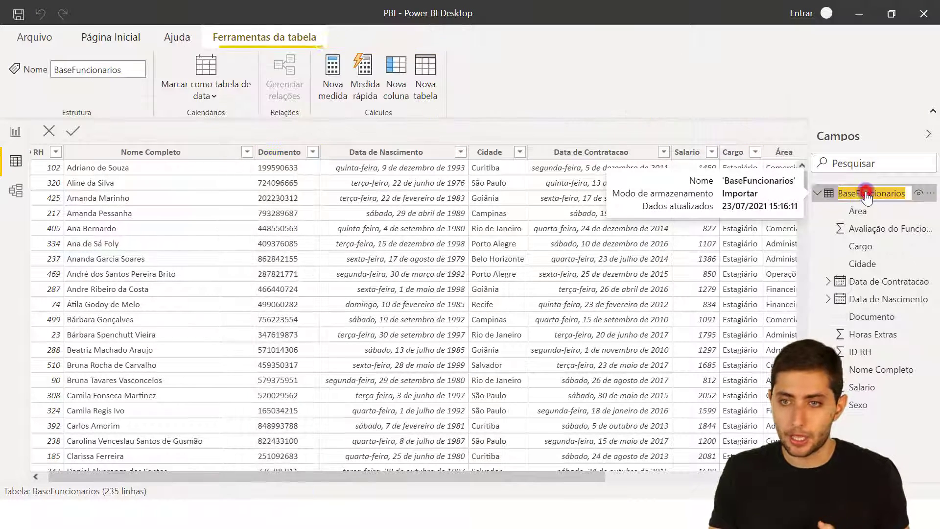
{"action": "type", "text": "Funcionarios"}
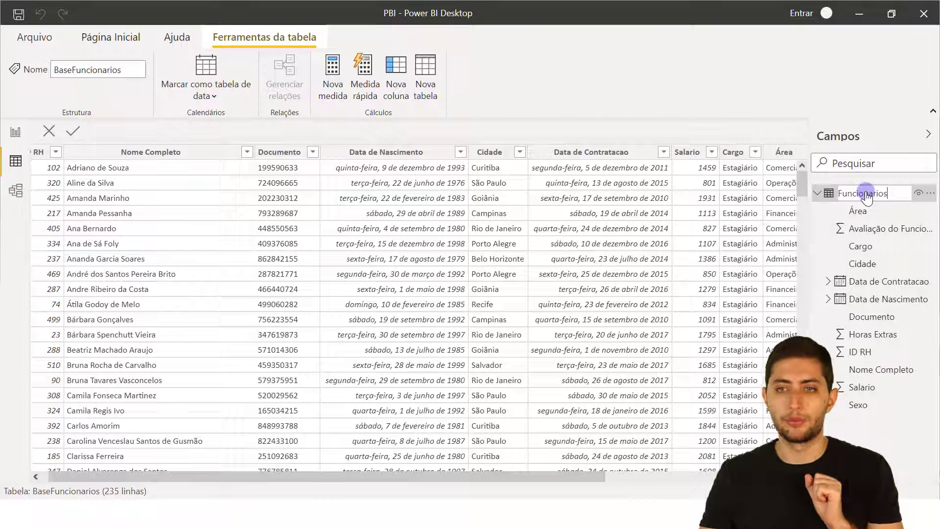
{"action": "key", "text": "Return"}
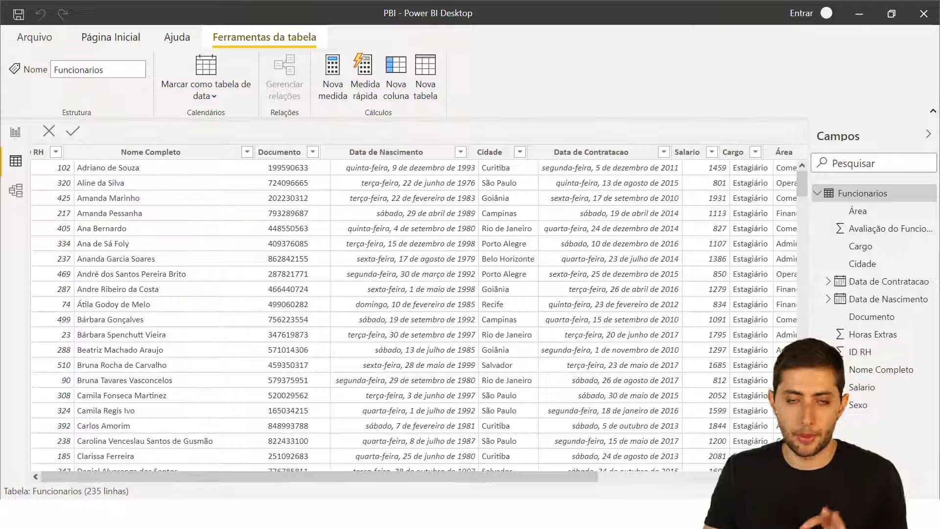
{"action": "mouse_move", "coordinate": [600, 514]}
{"action": "left_click", "coordinate": [600, 456]}
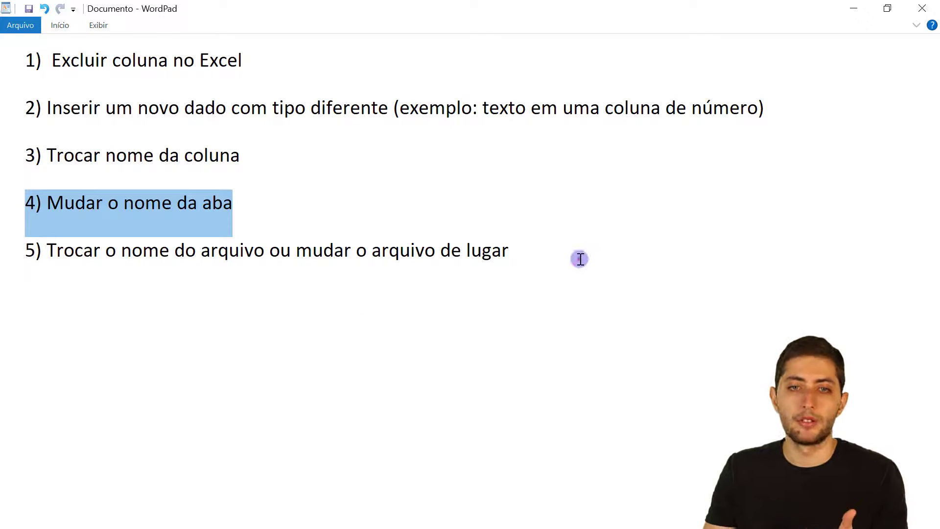
Highlight the checklist's fifth item about renaming or moving the file, then return to Power BI Desktop.
{"action": "left_click_drag", "start_coordinate": [580, 258], "coordinate": [23, 266]}
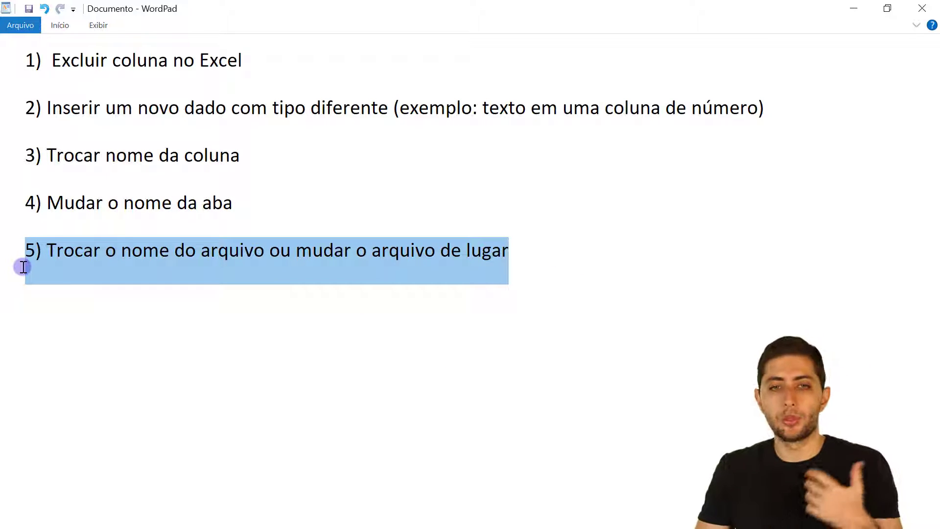
{"action": "left_click", "coordinate": [583, 249]}
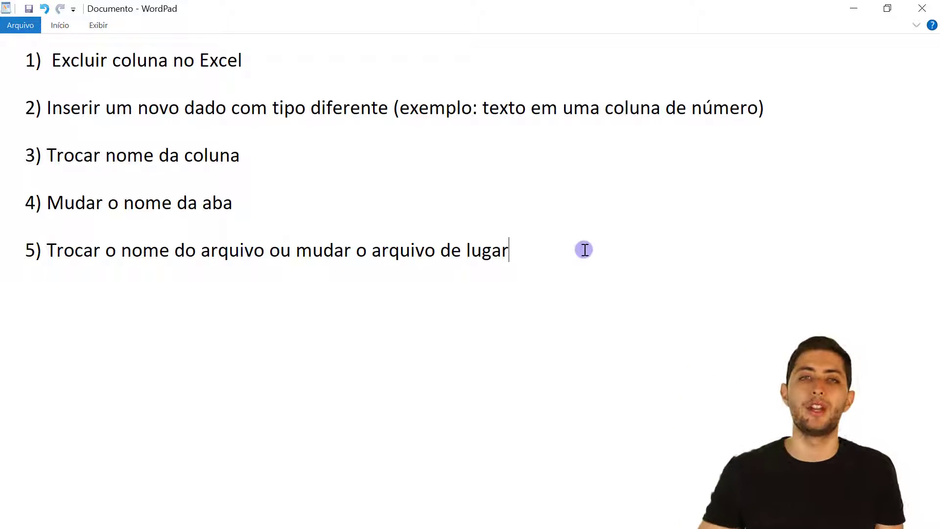
{"action": "key", "text": "alt+Tab"}
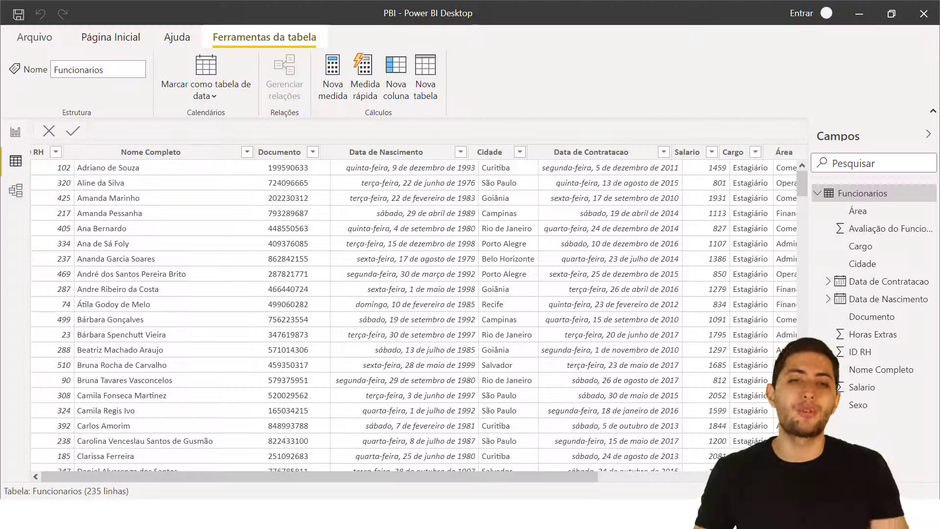